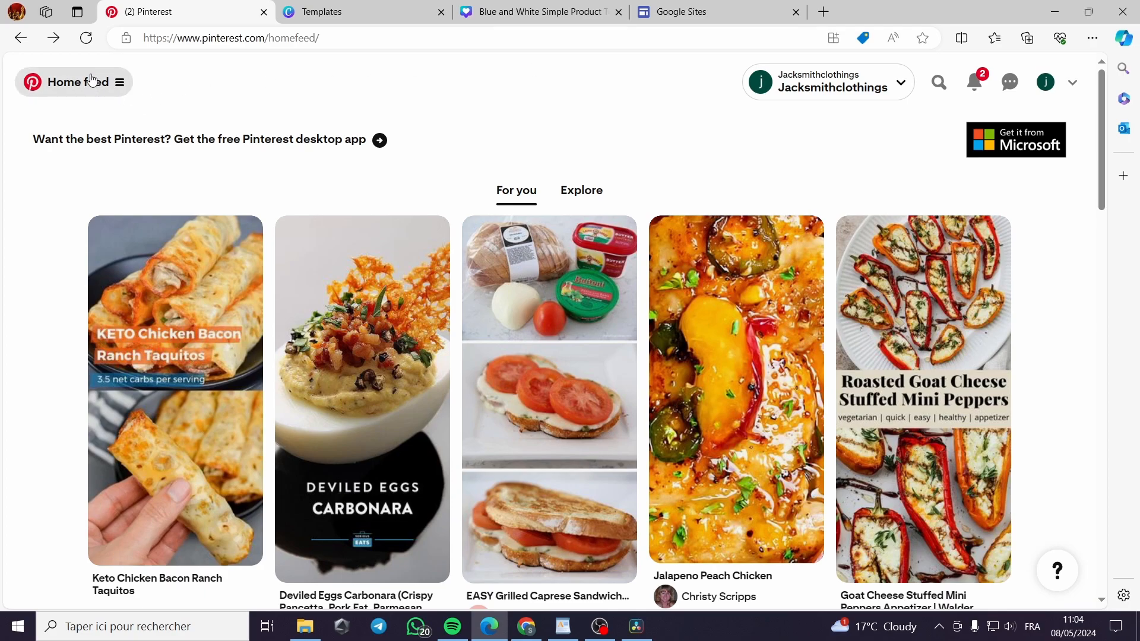
Step: Look over the business account options and examine the pins shown in the Pinterest home feed
left_click(1073, 83)
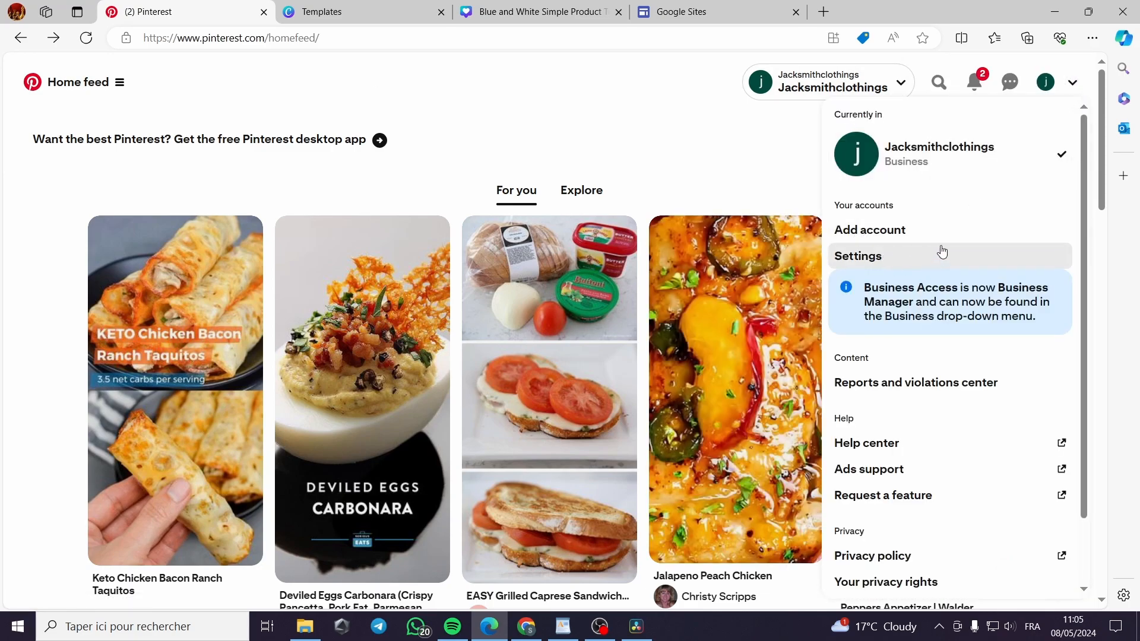
left_click(589, 143)
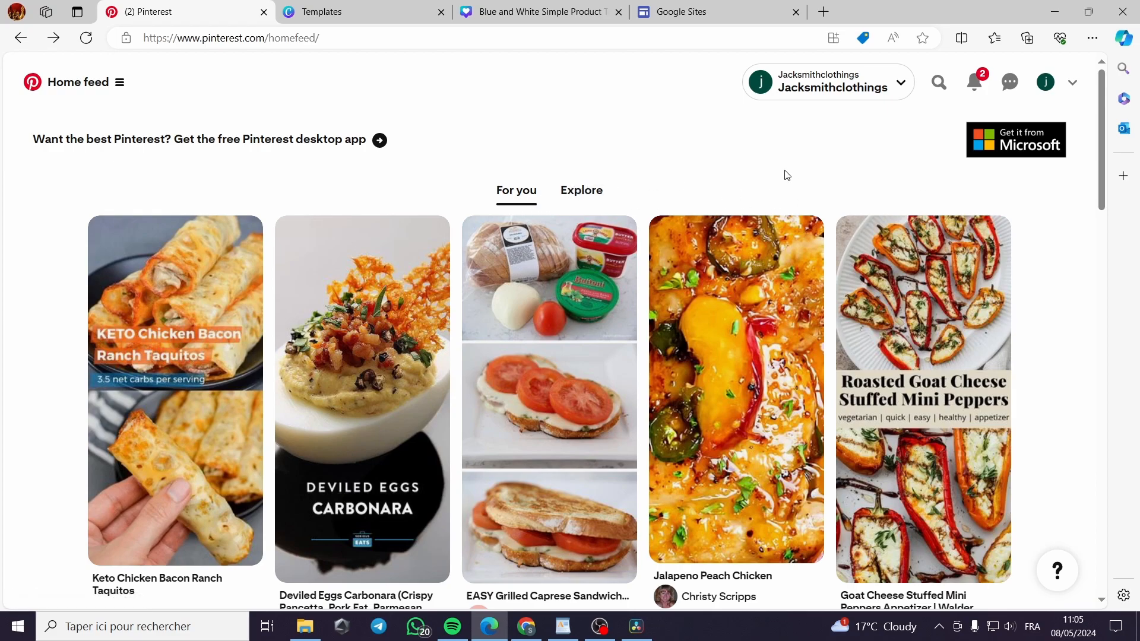
mouse_move(702, 317)
scroll(1040, 331, "down", 2)
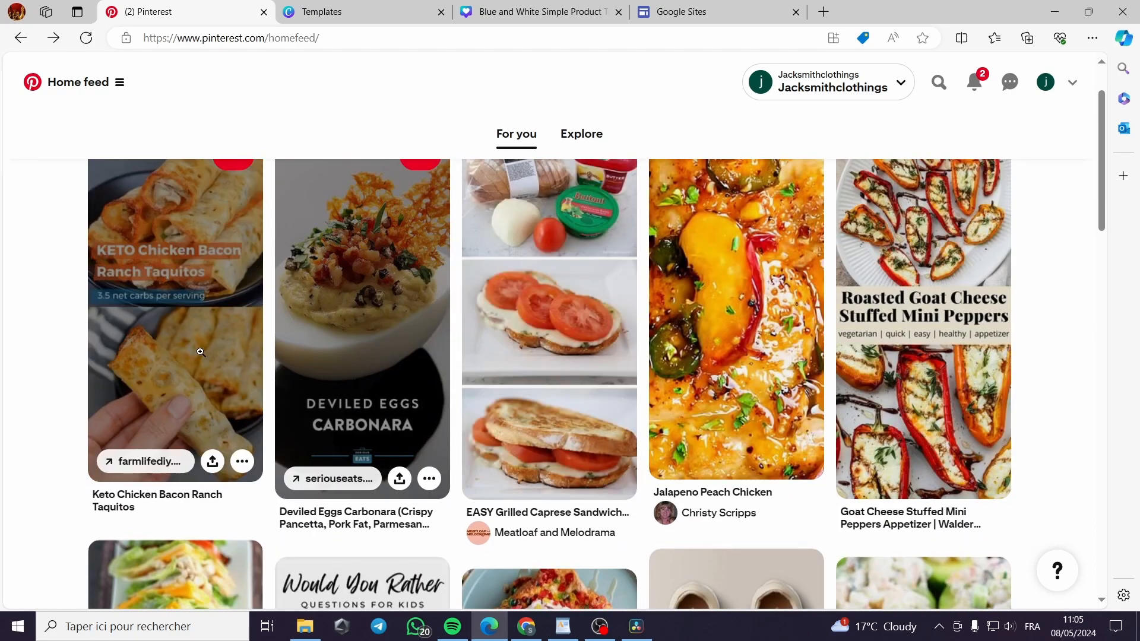
scroll(375, 297, "down", 2)
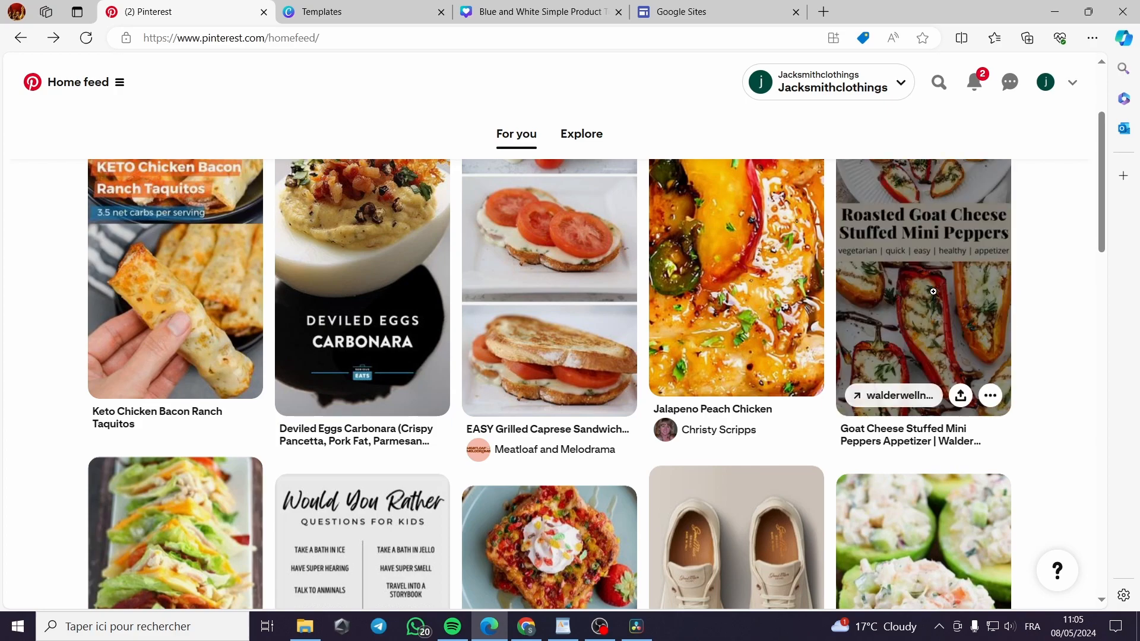
scroll(936, 292, "up", 3)
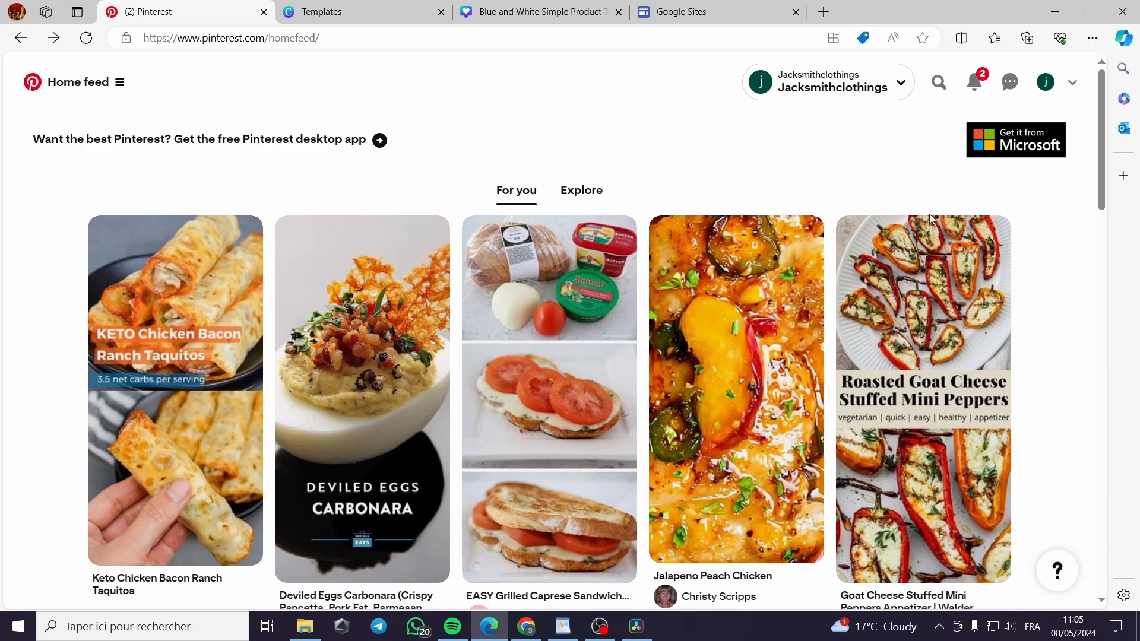
left_click(368, 13)
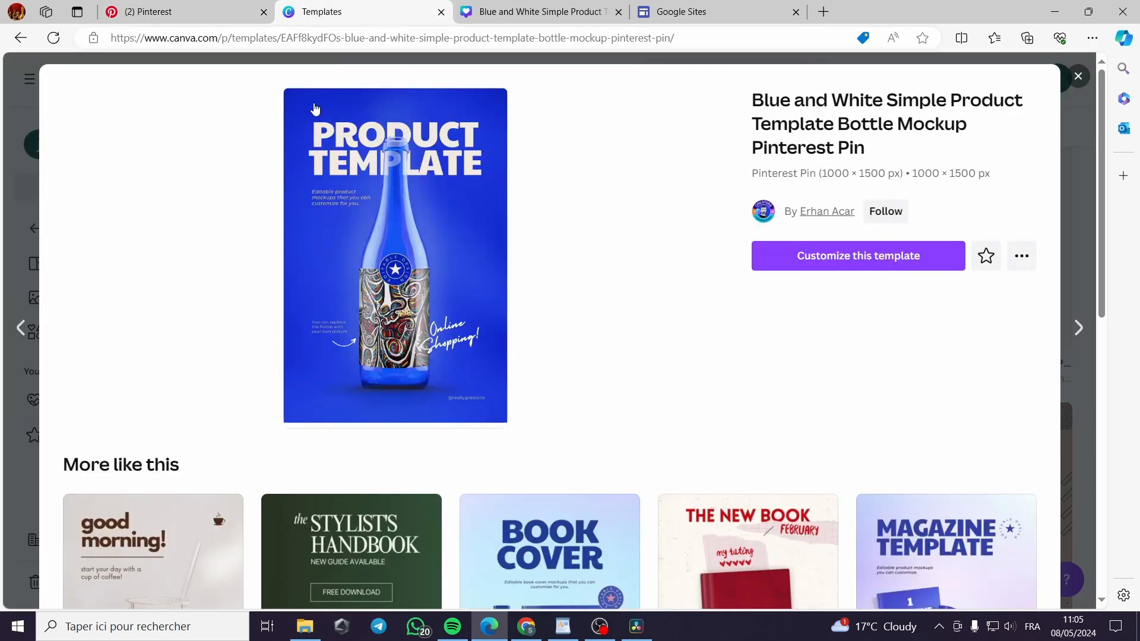
left_click(152, 8)
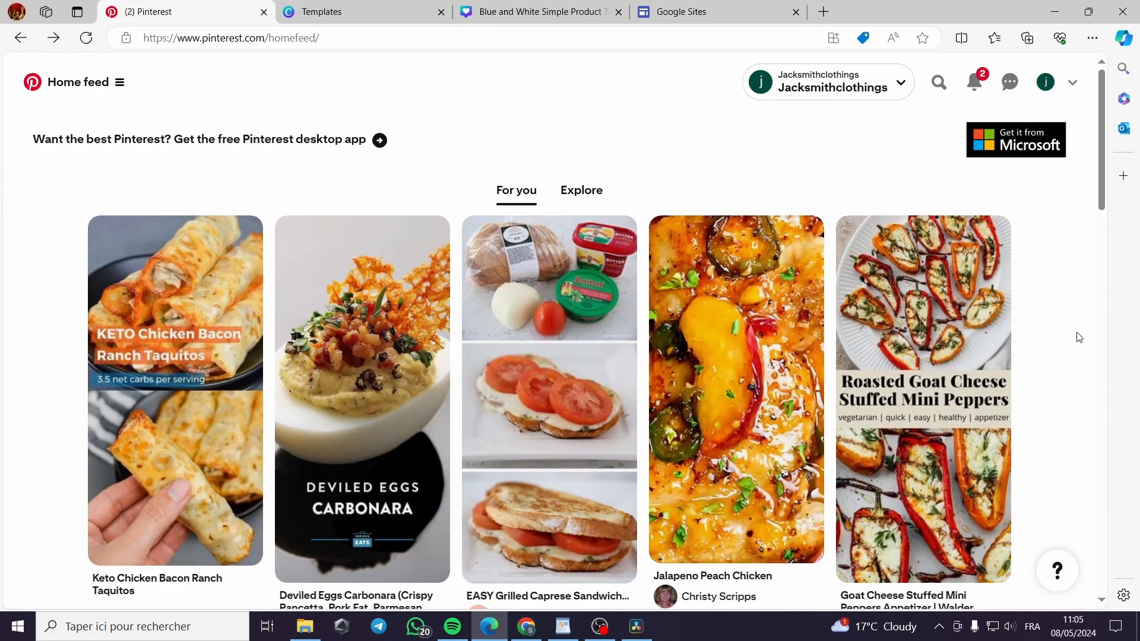
scroll(1083, 338, "down", 2)
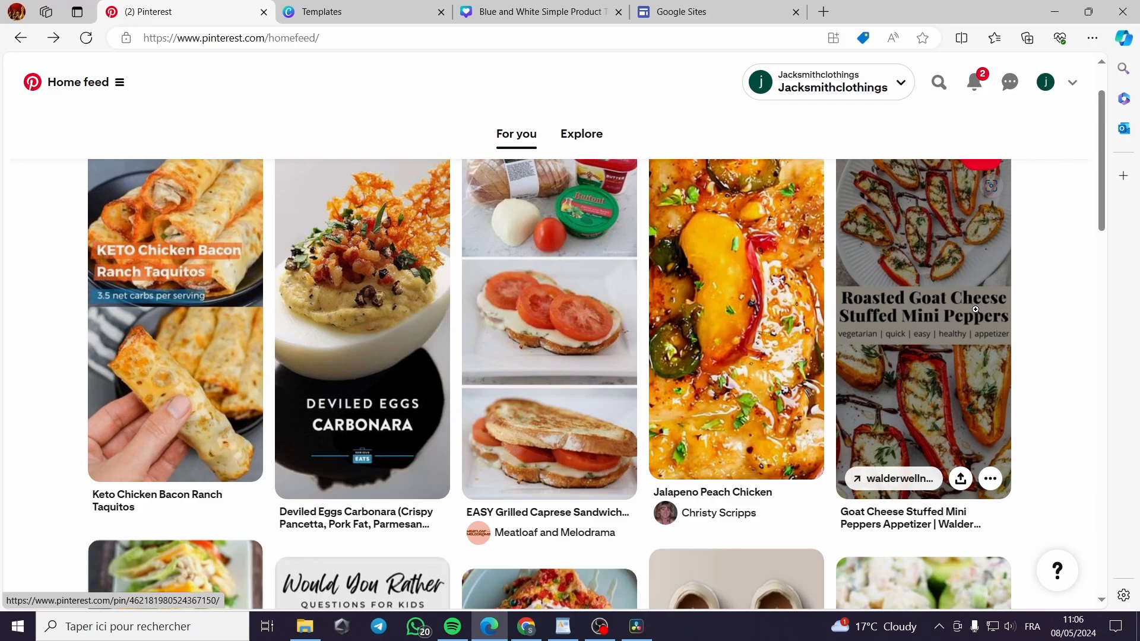
scroll(1108, 132, "up", 2)
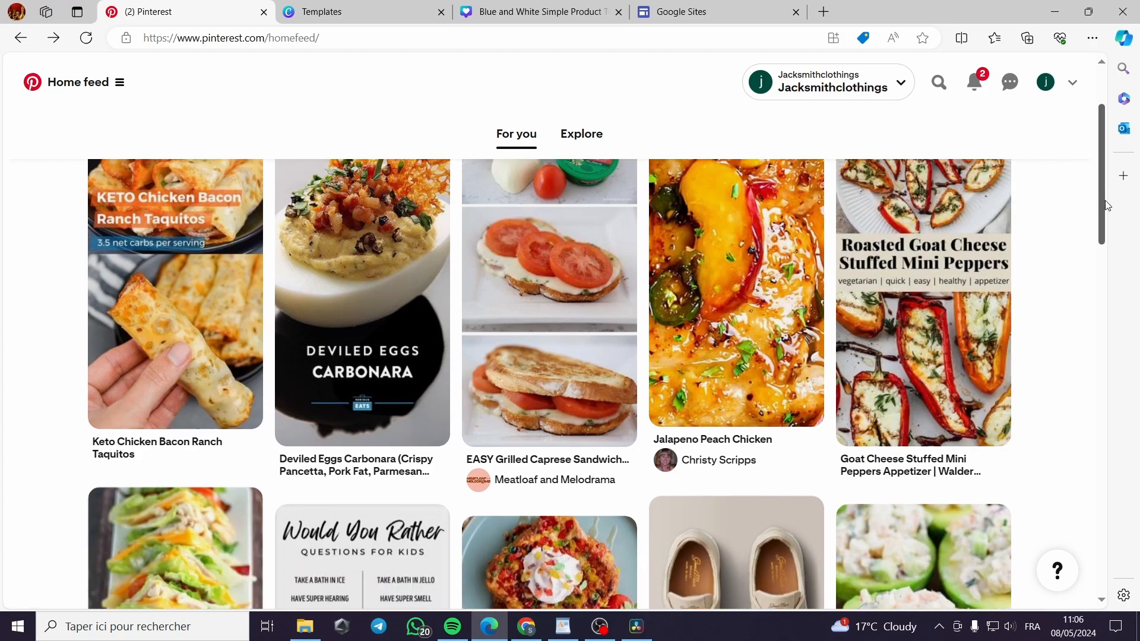
scroll(1108, 134, "down", 2)
scroll(1109, 130, "up", 2)
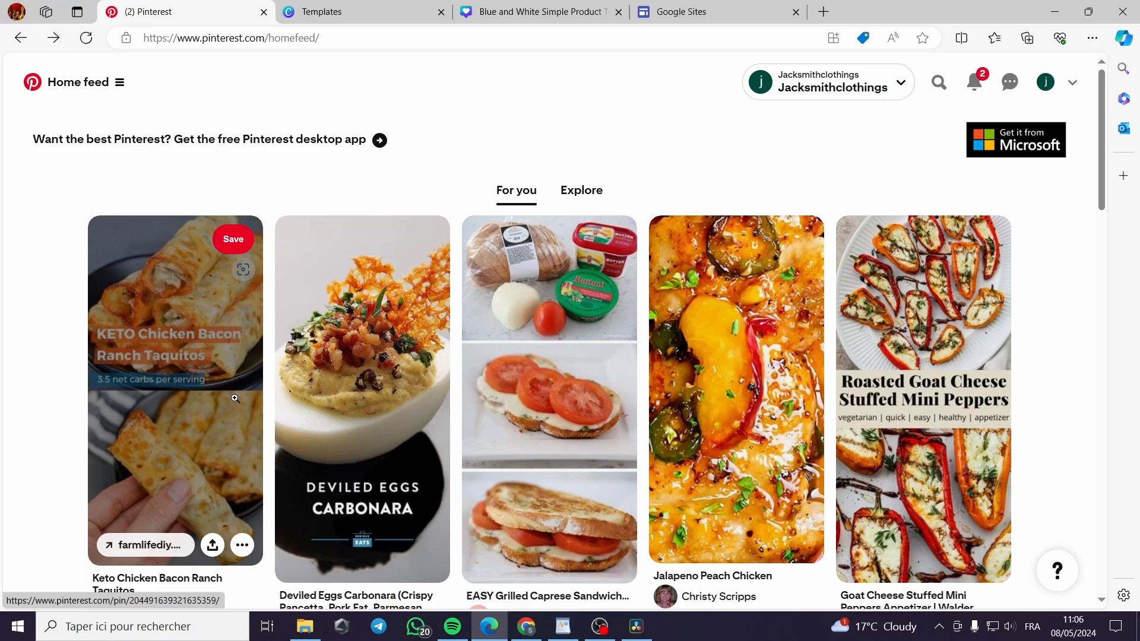
Step: Switch to Canva and return from the template preview to the "pinterest pin" template results
left_click(327, 10)
left_click(25, 267)
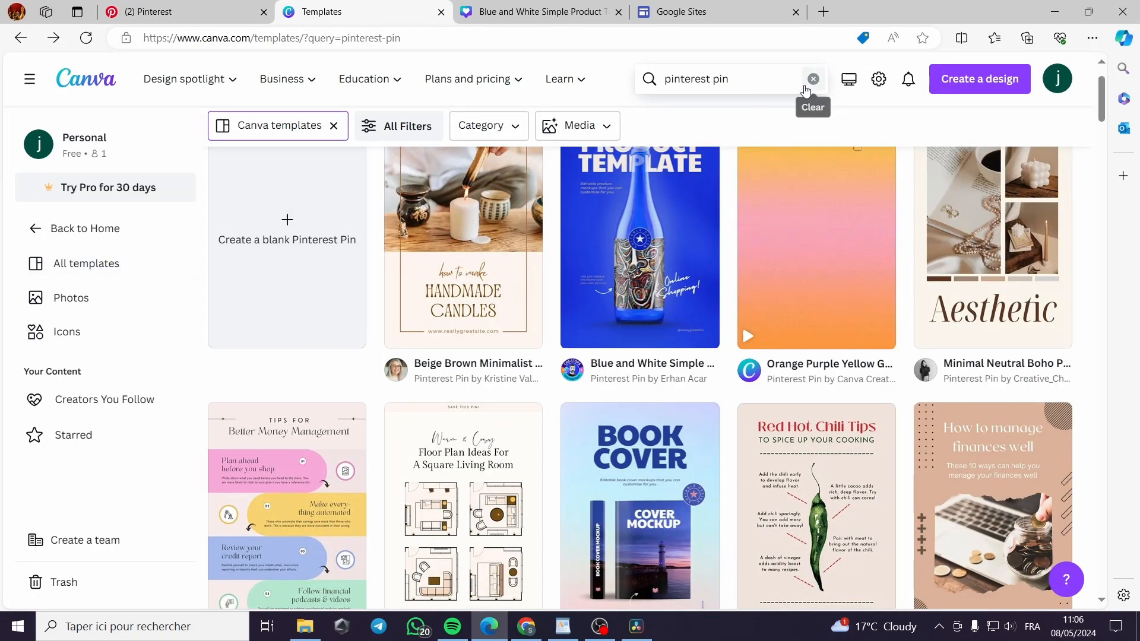
scroll(723, 283, "up", 2)
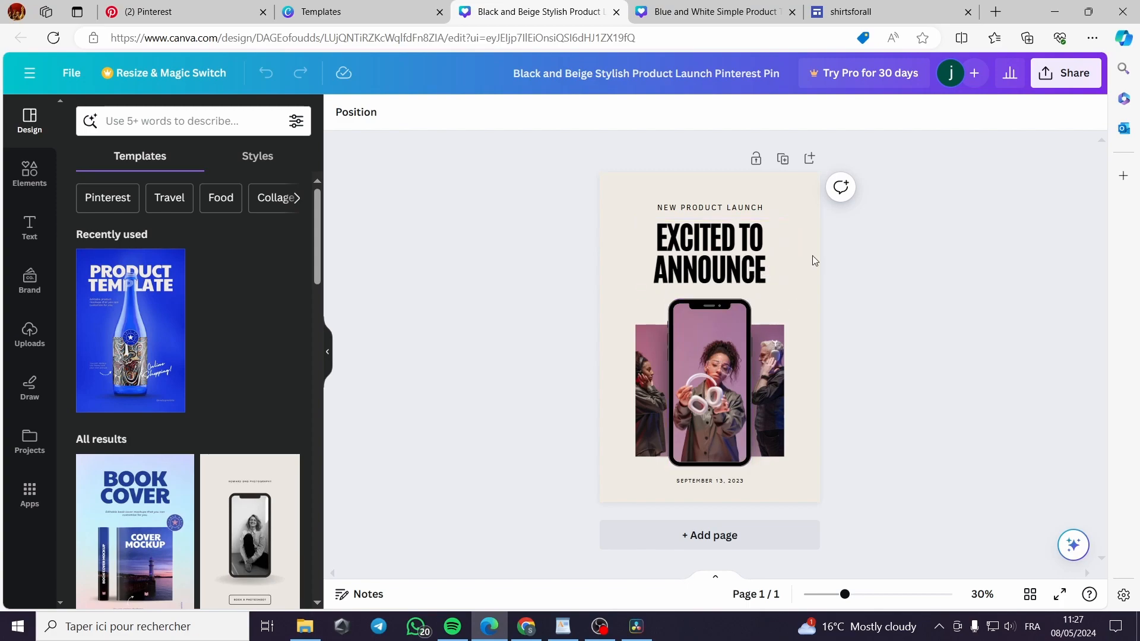
Step: Replace the small line above the headline with "SUMMER BODY WITH NO GYM" and make it bold
left_click(741, 250)
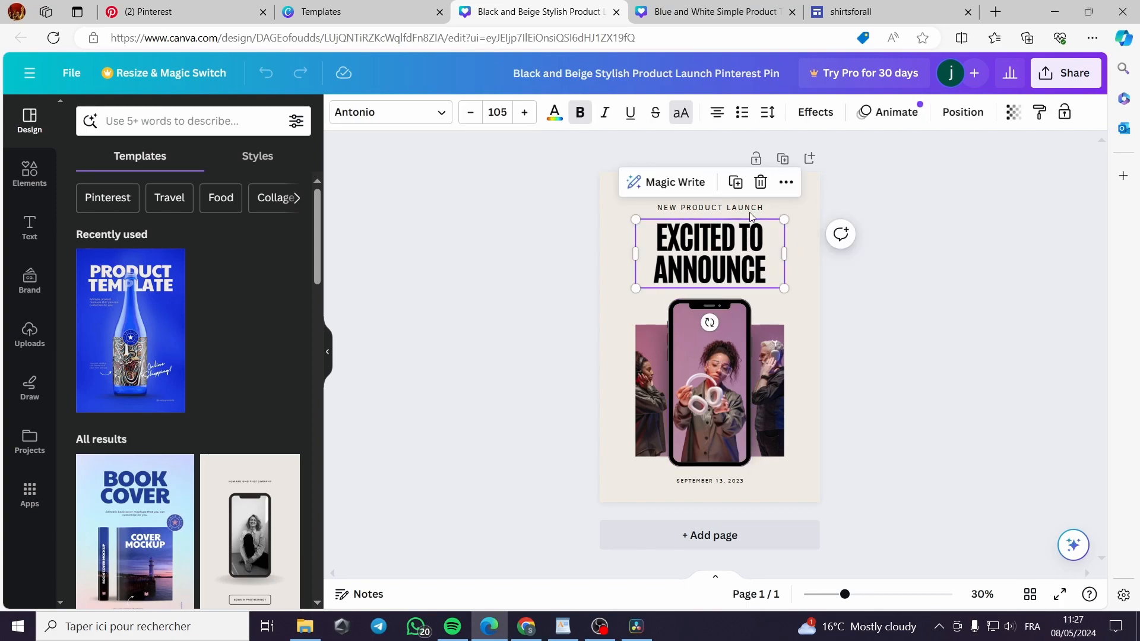
left_click(752, 208)
left_click(753, 208)
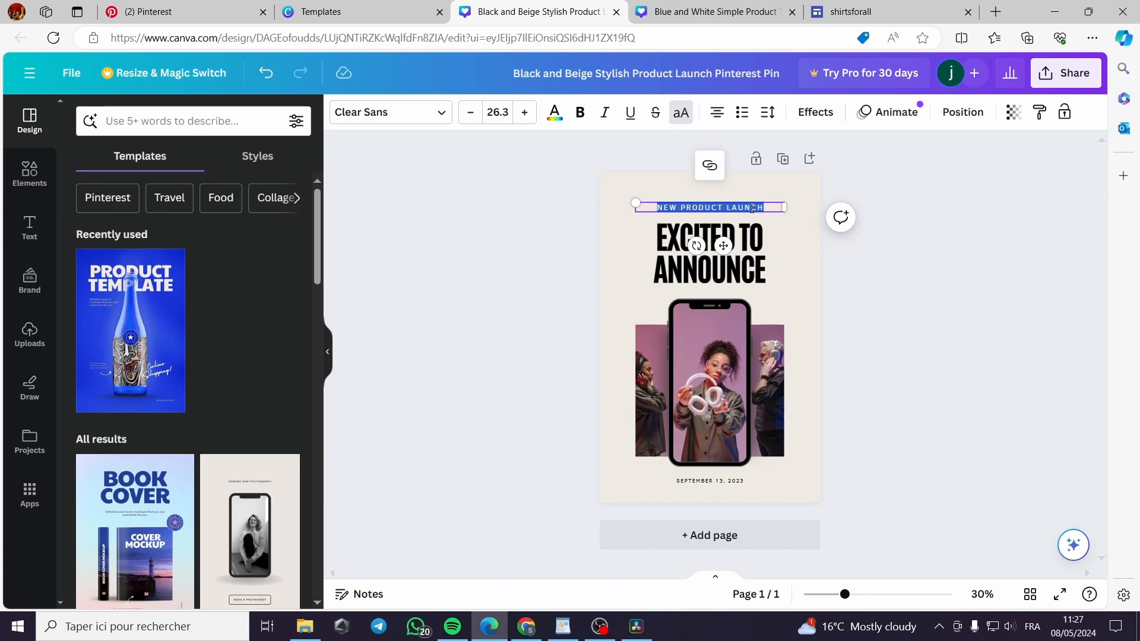
type("SUMMER")
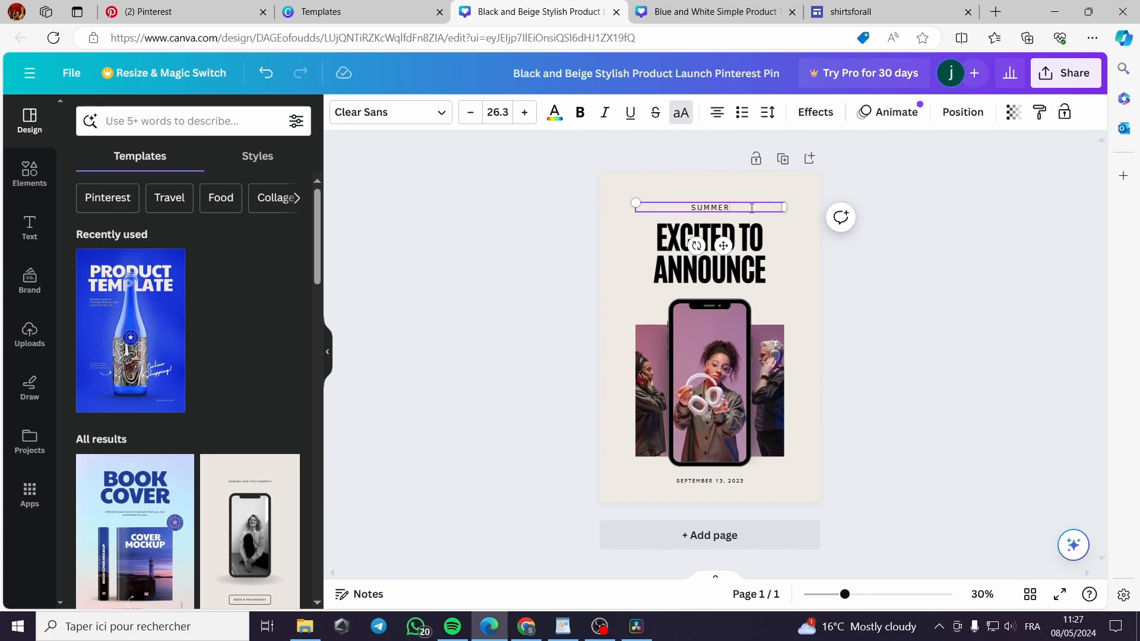
type(" BODY WITH NO GYM")
left_click_drag(776, 204, 634, 202)
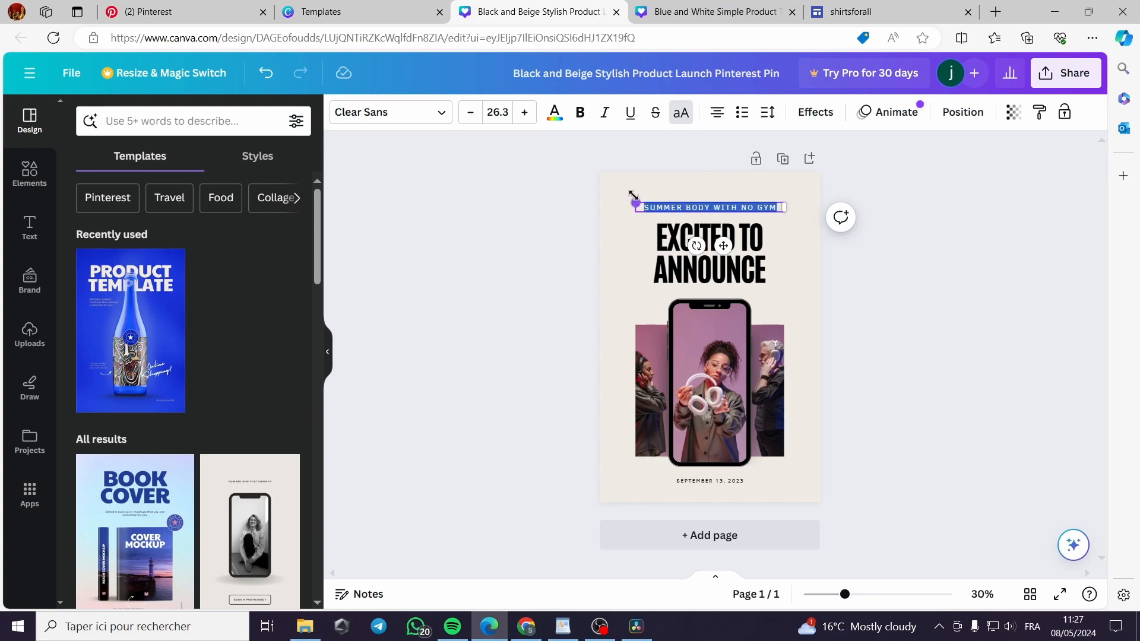
left_click(580, 113)
left_click(883, 237)
Step: Replace the large headline text of the pin with "BUY YOUR COPY NOW"
left_click(735, 245)
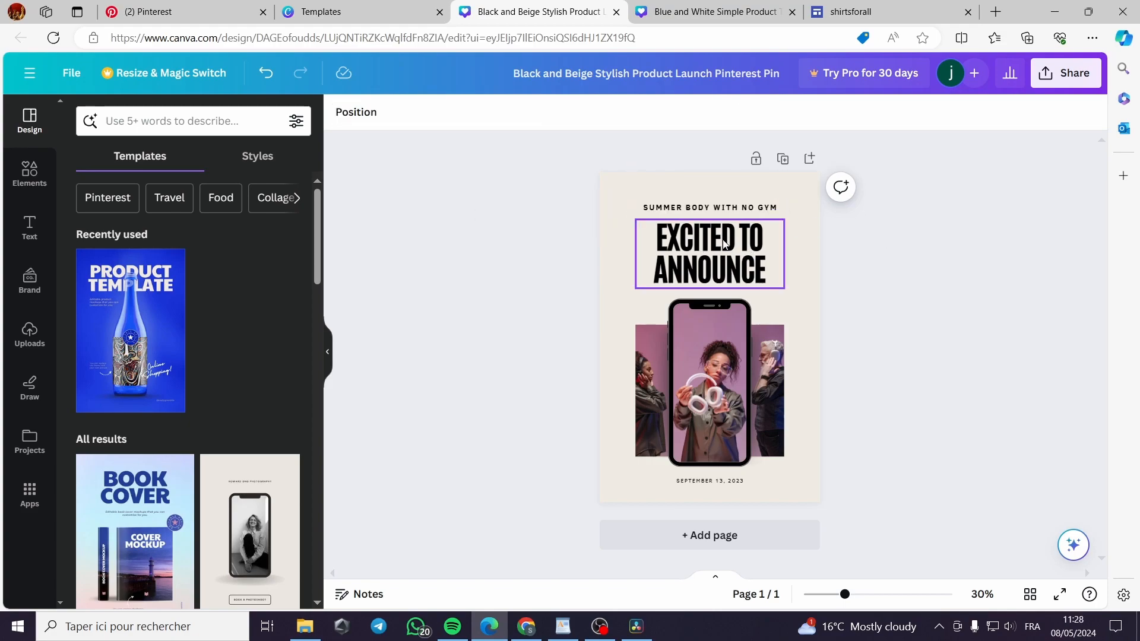
left_click(734, 246)
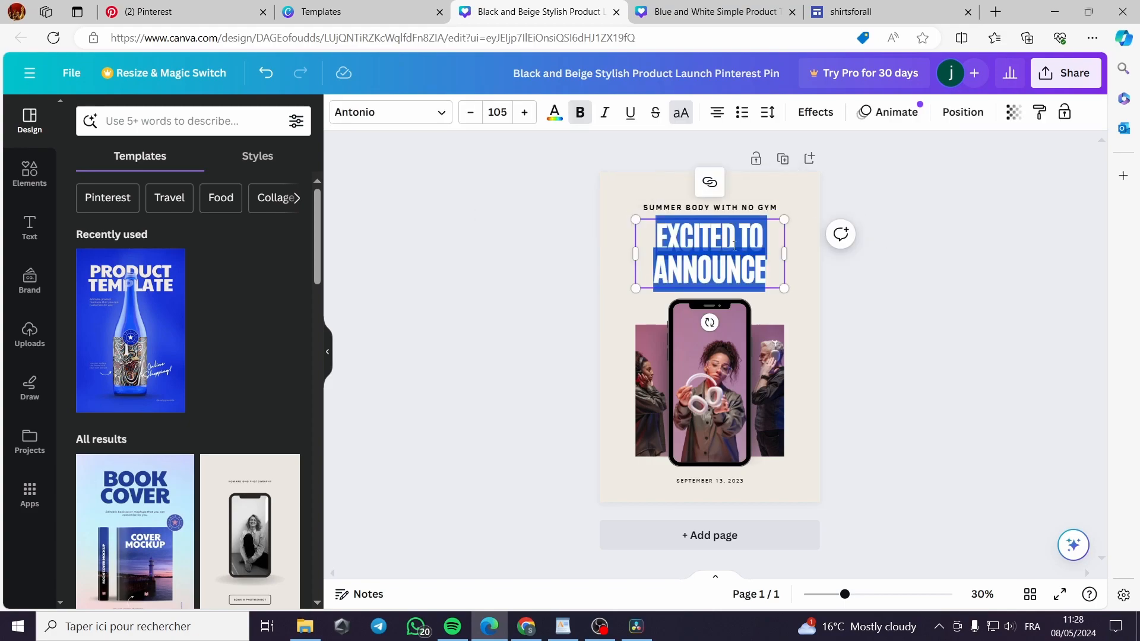
left_click(778, 269)
left_click_drag(778, 268, 654, 247)
type("BUY")
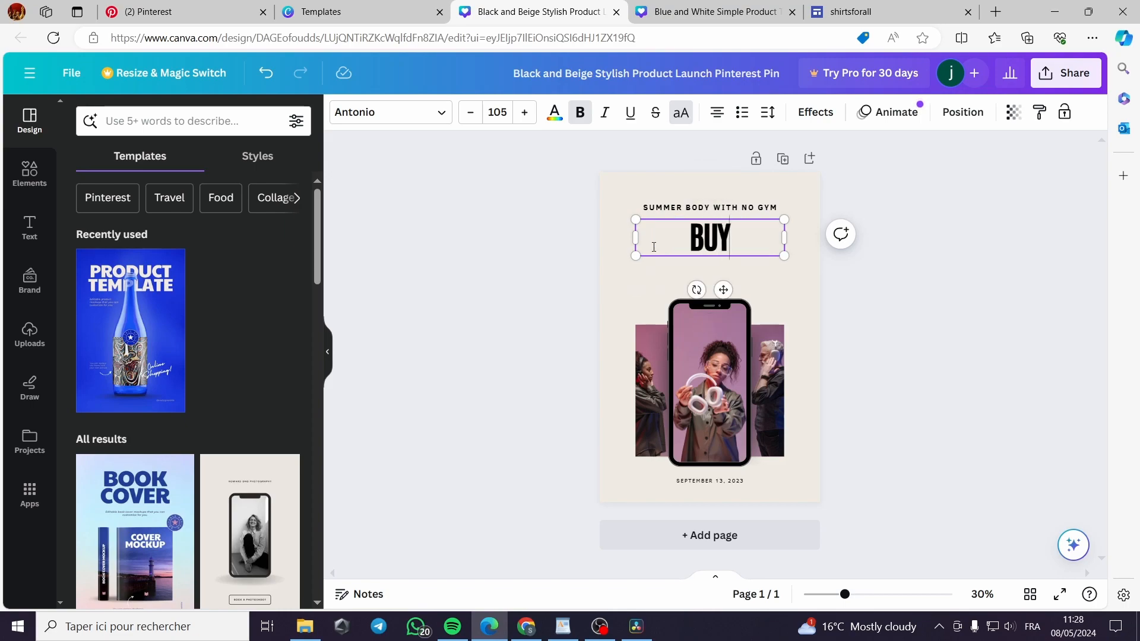
type(" YOUR C")
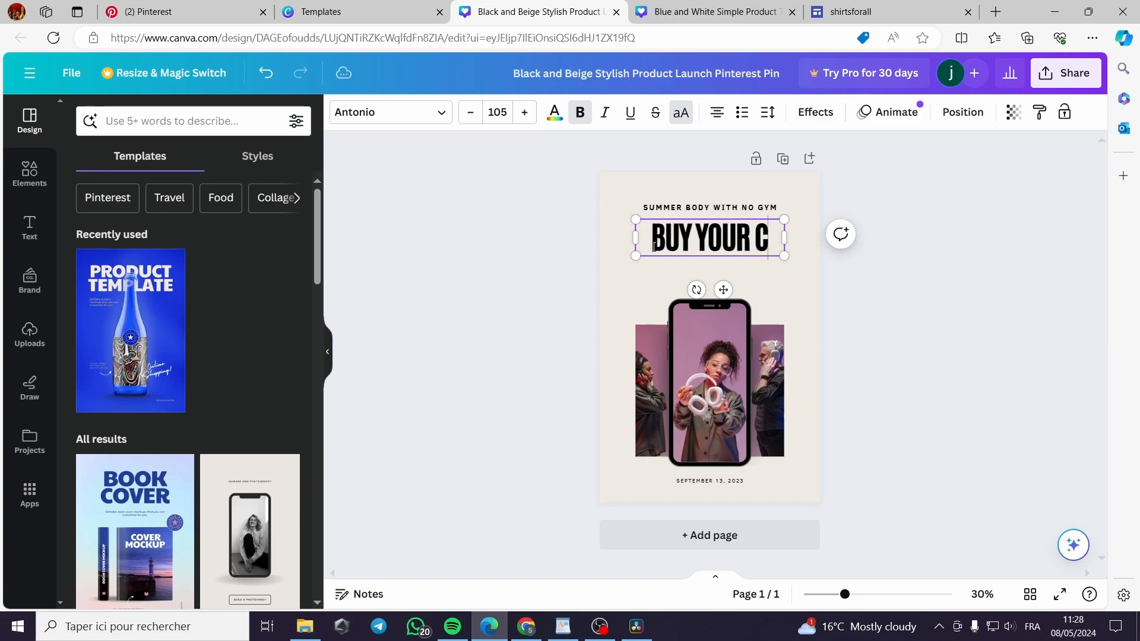
type("OPY NOW")
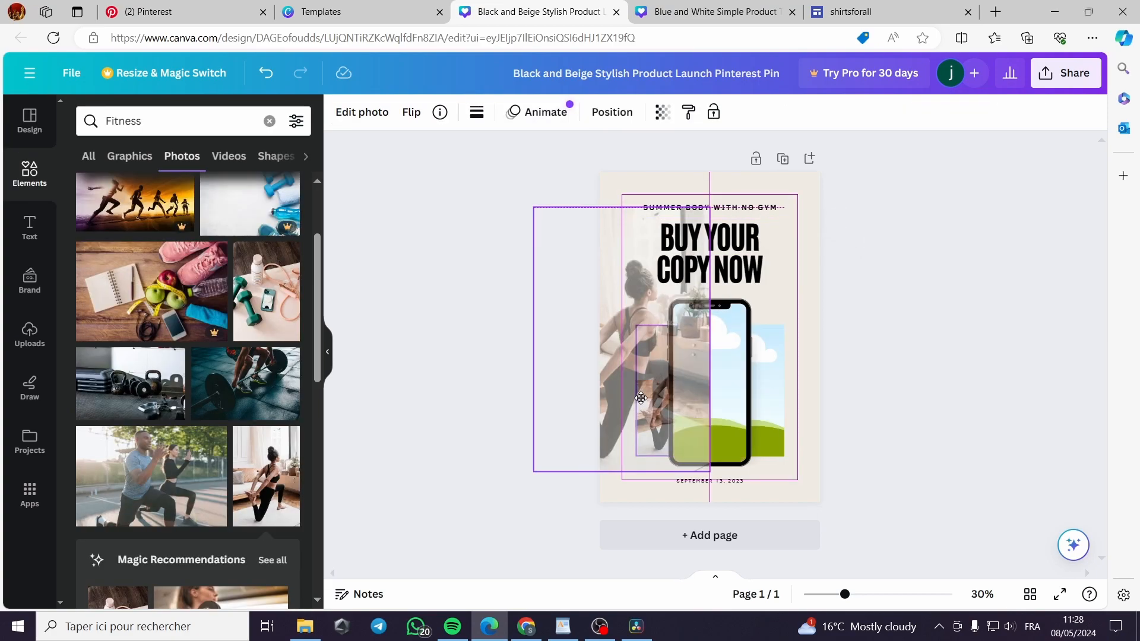
Step: Fill the frame left of the phone with the kneeling-stretch photo and try to place the seated yoga photo in the right frame
left_click_drag(641, 398, 623, 418)
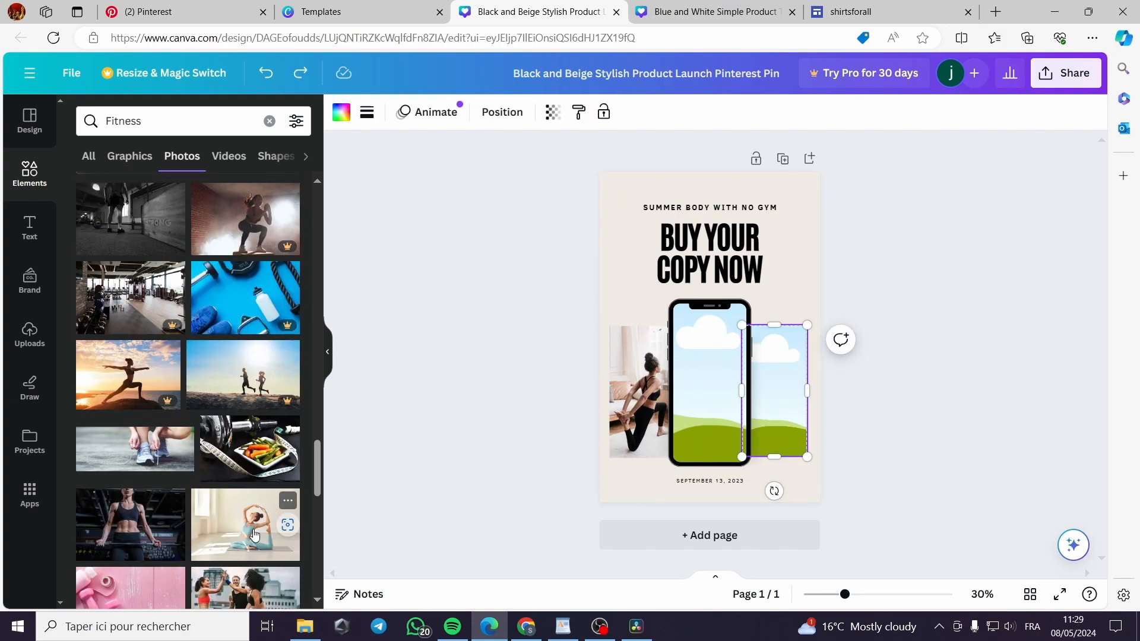
left_click(255, 535)
left_click_drag(709, 337, 737, 402)
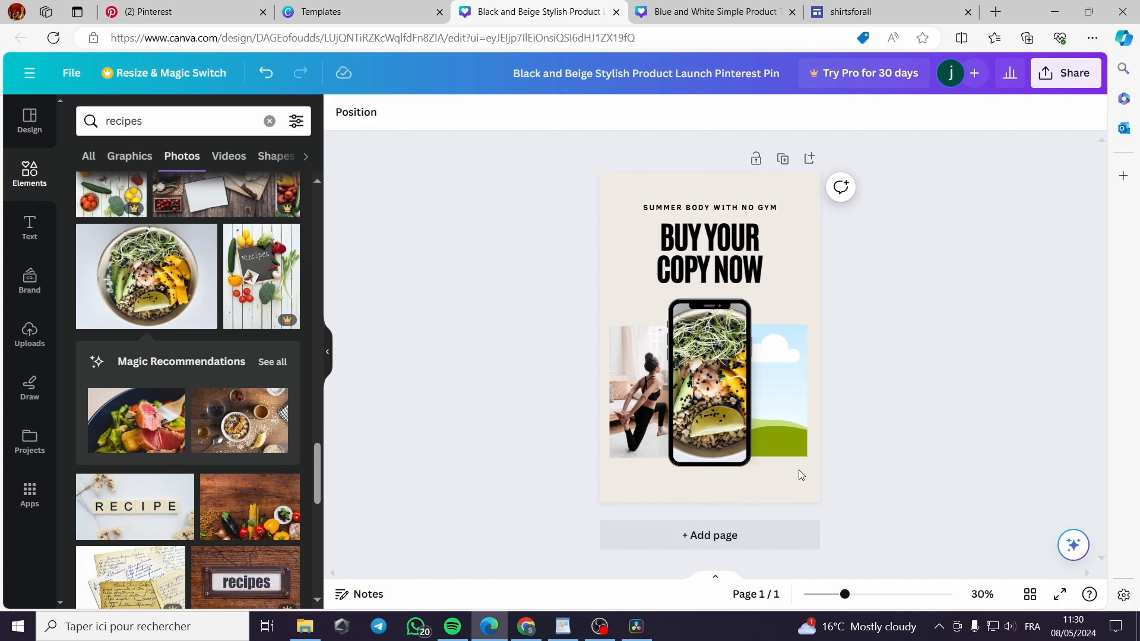
Step: Add a blank second page to the pin design
left_click(701, 535)
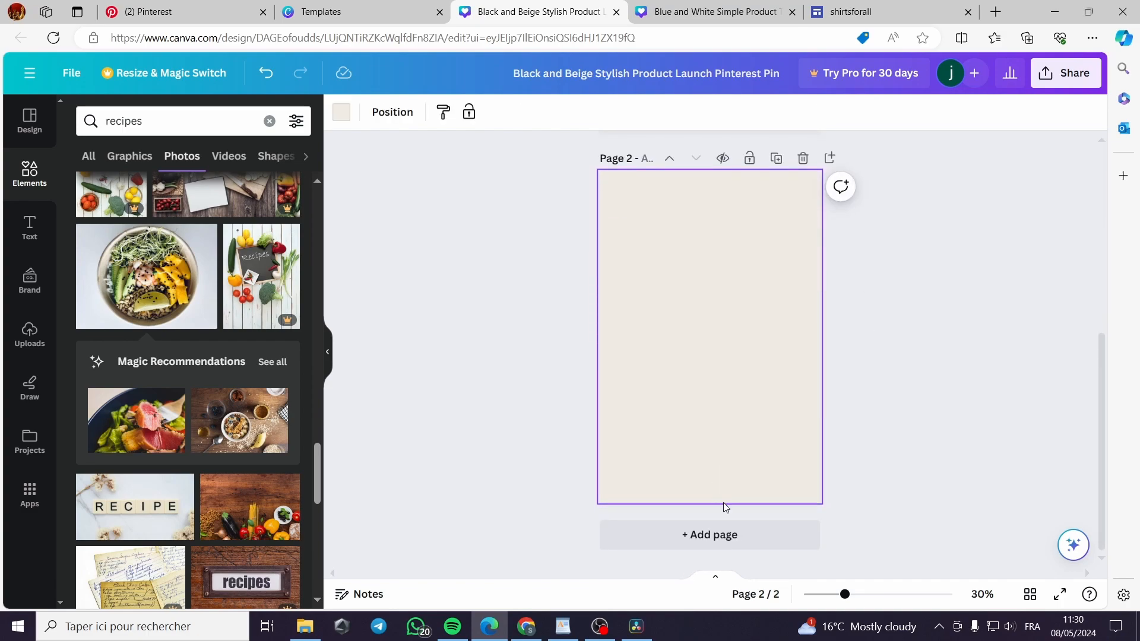
scroll(767, 466, "up", 4)
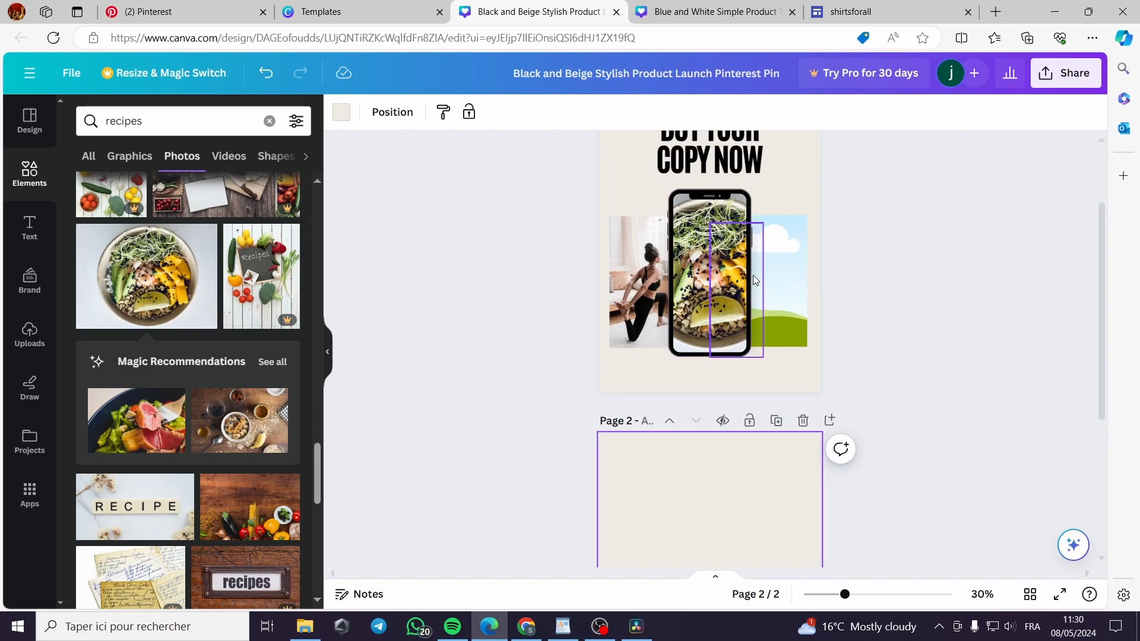
scroll(730, 401, "down", 2)
scroll(733, 357, "down", 1)
scroll(760, 285, "up", 4)
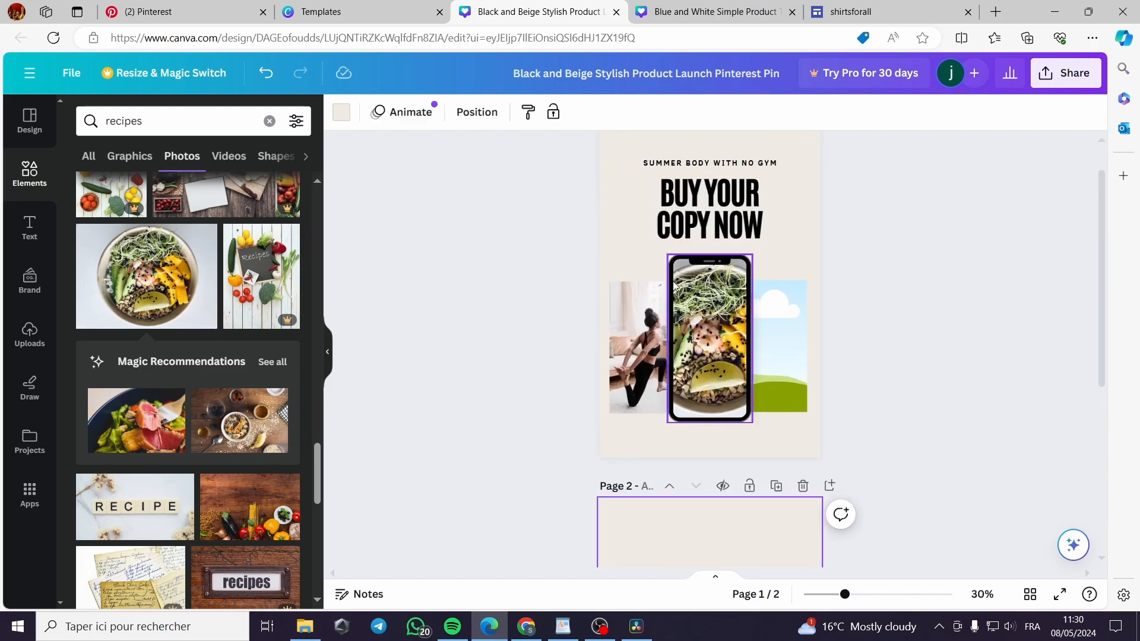
Step: Fill the empty frame right of the phone on page 1 with the "RECIPE" letter-tile photo
scroll(772, 363, "down", 3)
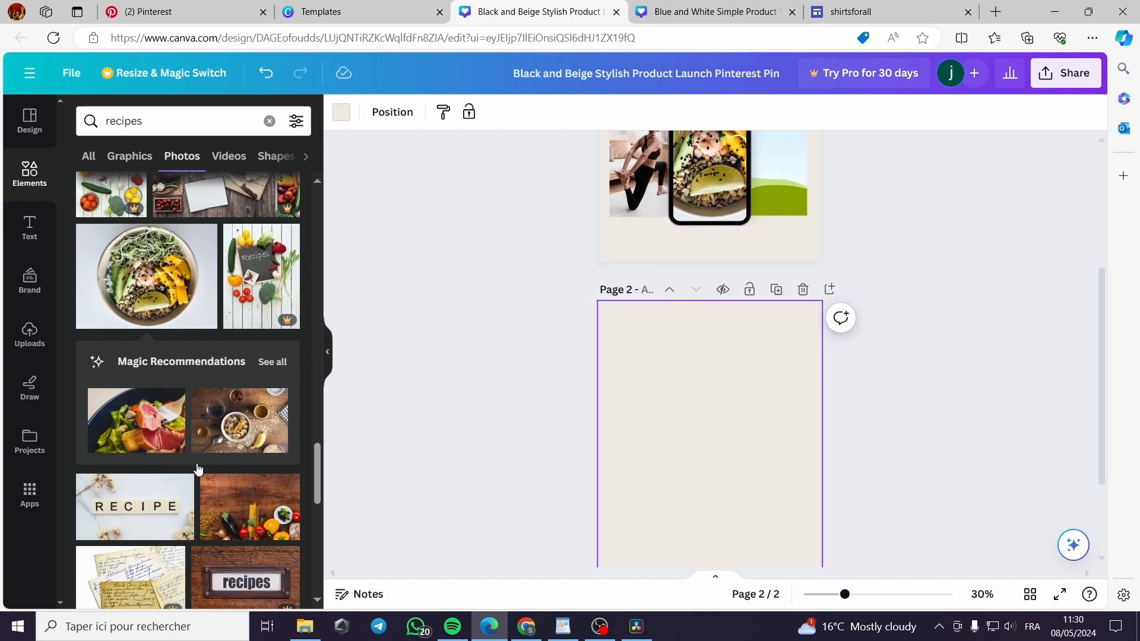
left_click_drag(107, 516, 777, 184)
scroll(623, 419, "down", 1)
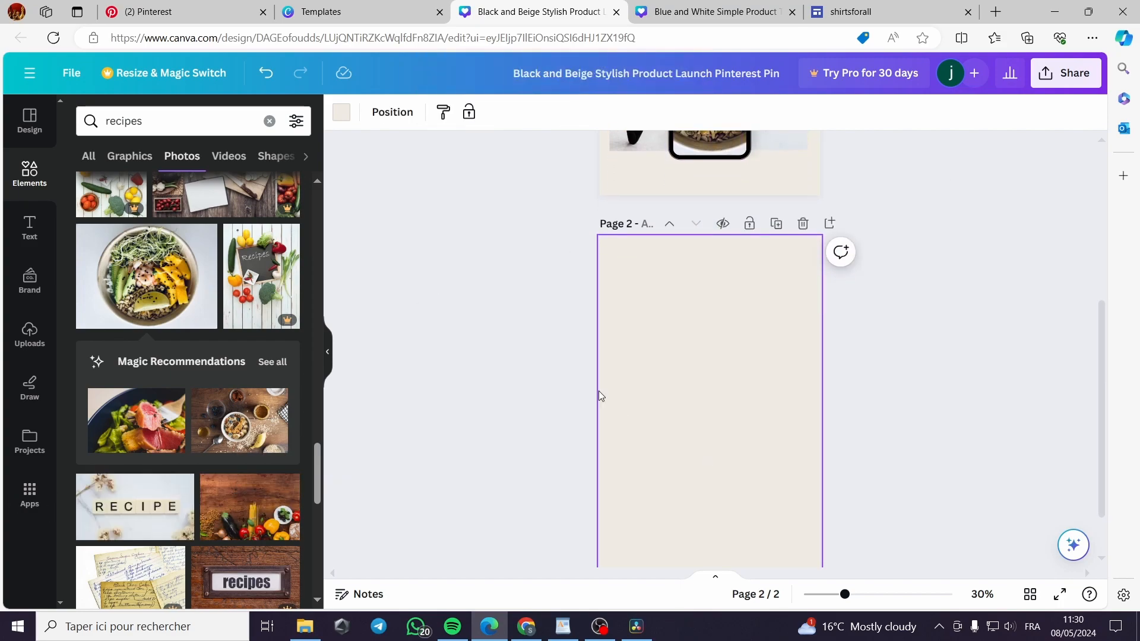
scroll(774, 408, "down", 1)
scroll(760, 376, "up", 6)
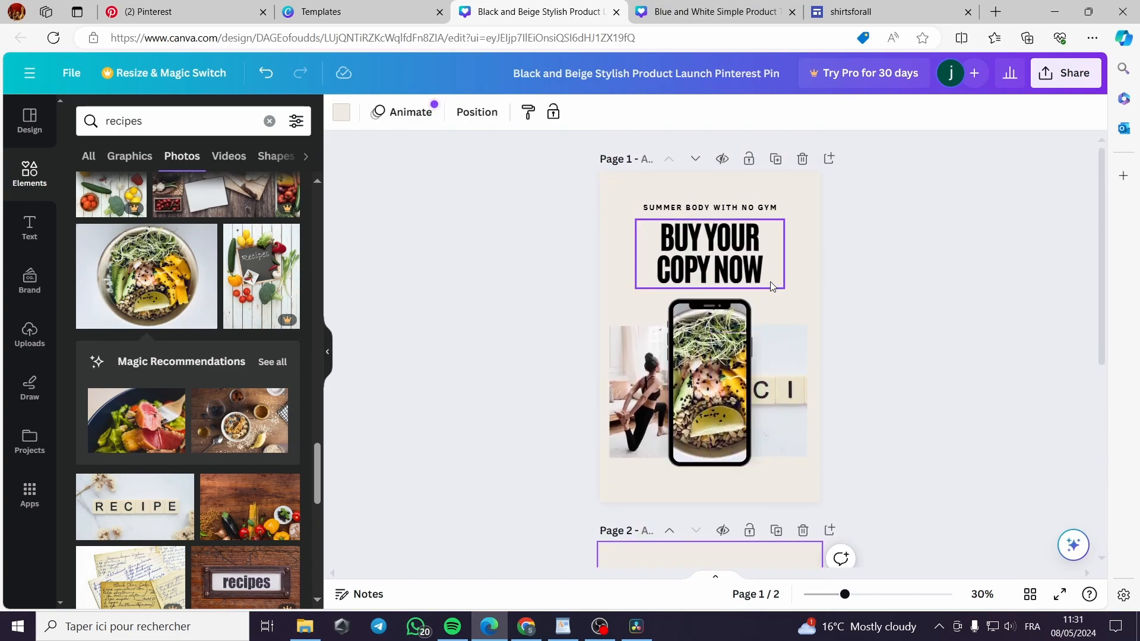
Step: Add a blank third page after page 2 of the design
scroll(763, 341, "down", 5)
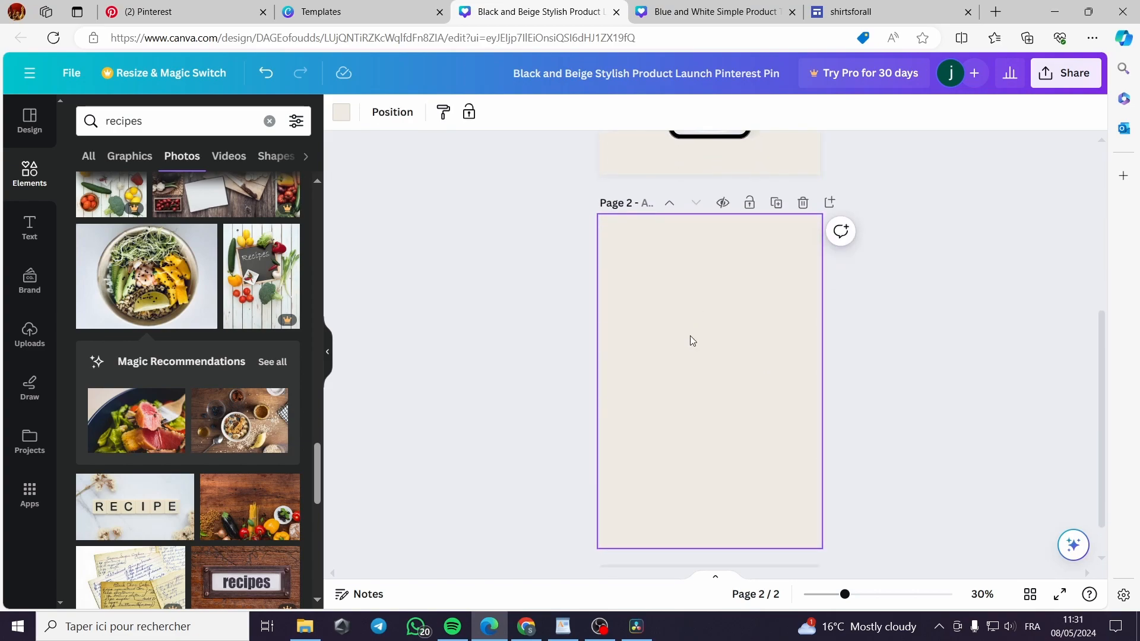
scroll(761, 377, "down", 1)
left_click(753, 537)
Step: Download all three pages of the design as PNG
scroll(778, 387, "up", 12)
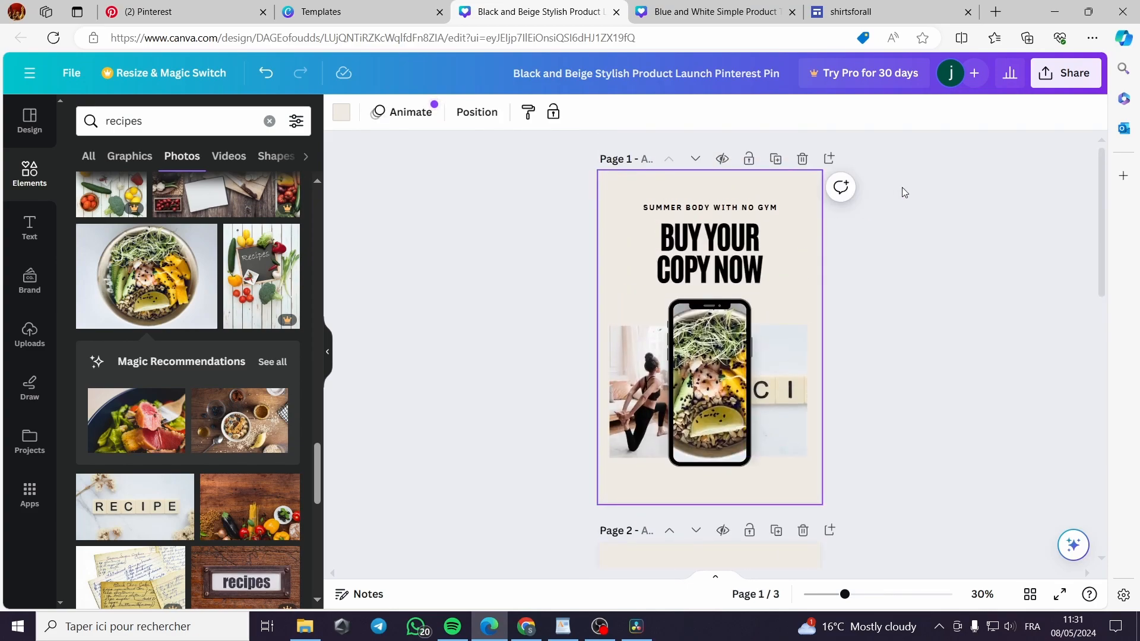
left_click(1066, 72)
left_click(939, 439)
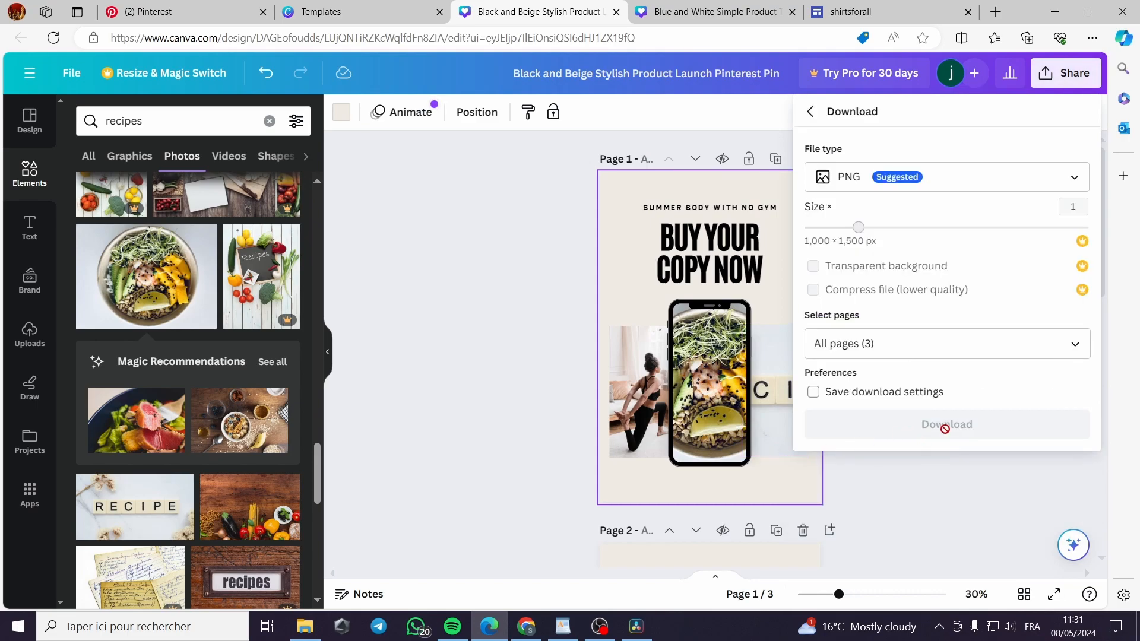
left_click(966, 431)
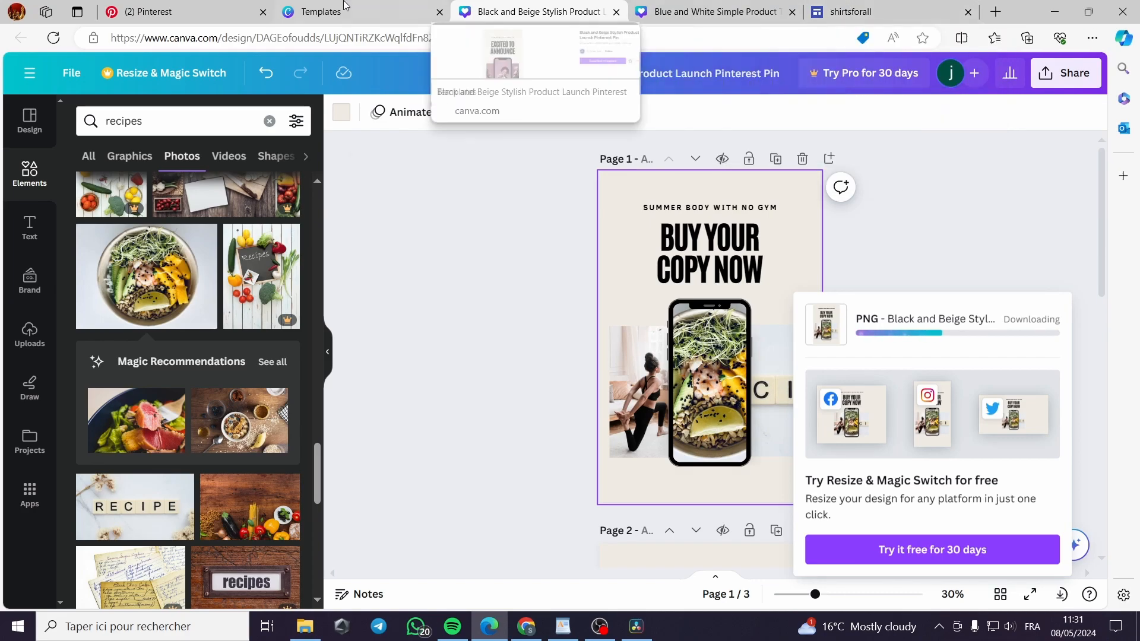
Step: Switch to Pinterest and go back from the opened pin to the Create Pin page
left_click(143, 11)
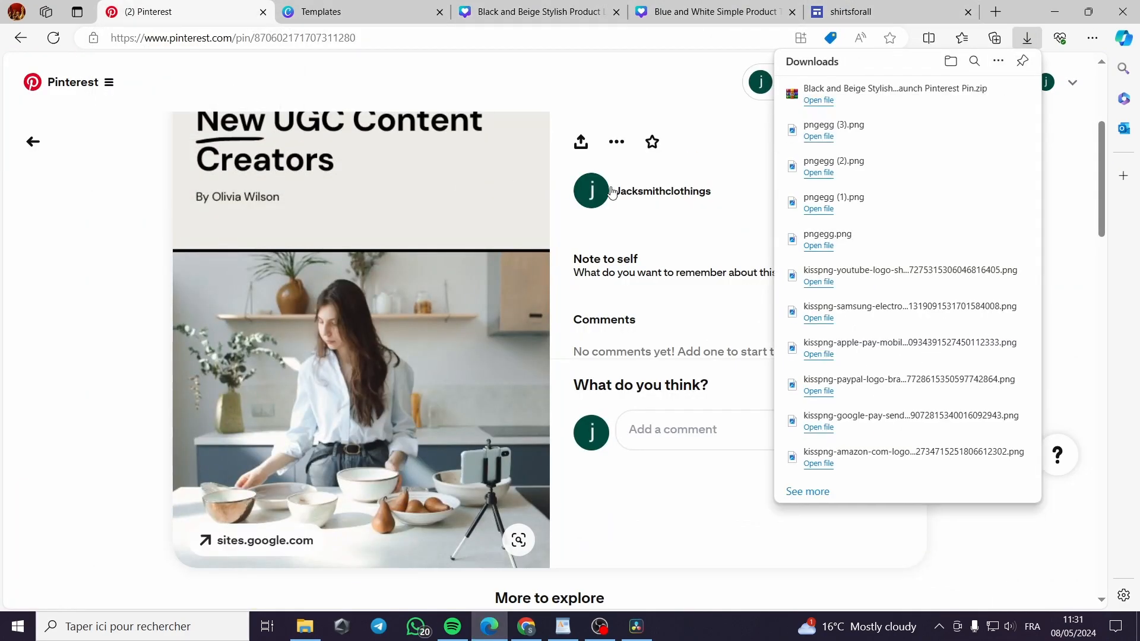
left_click(33, 141)
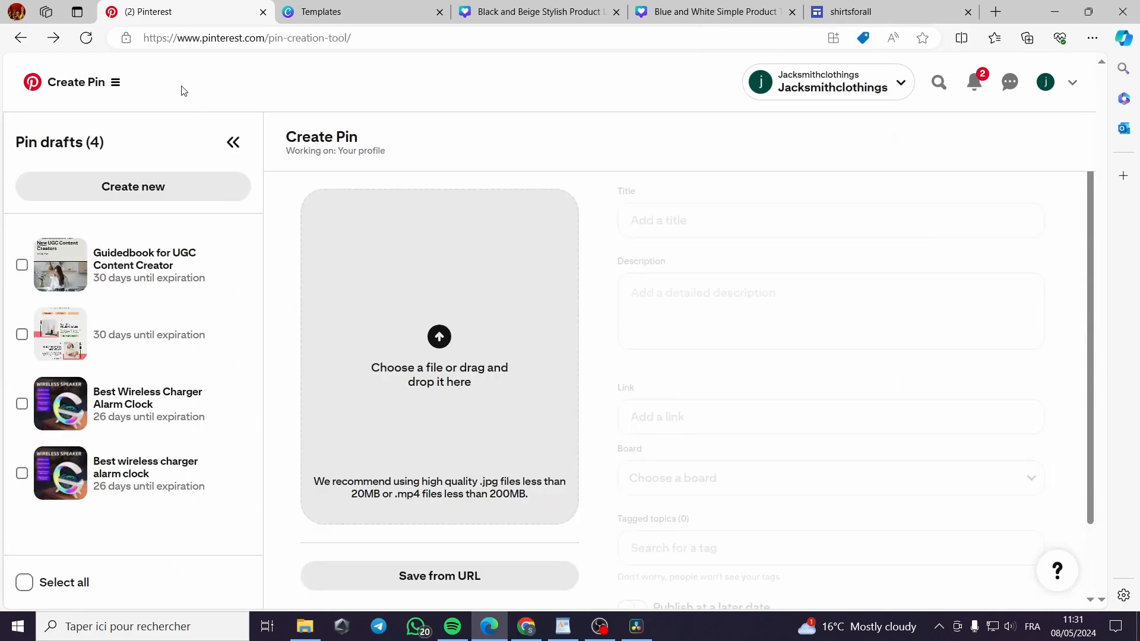
left_click(117, 83)
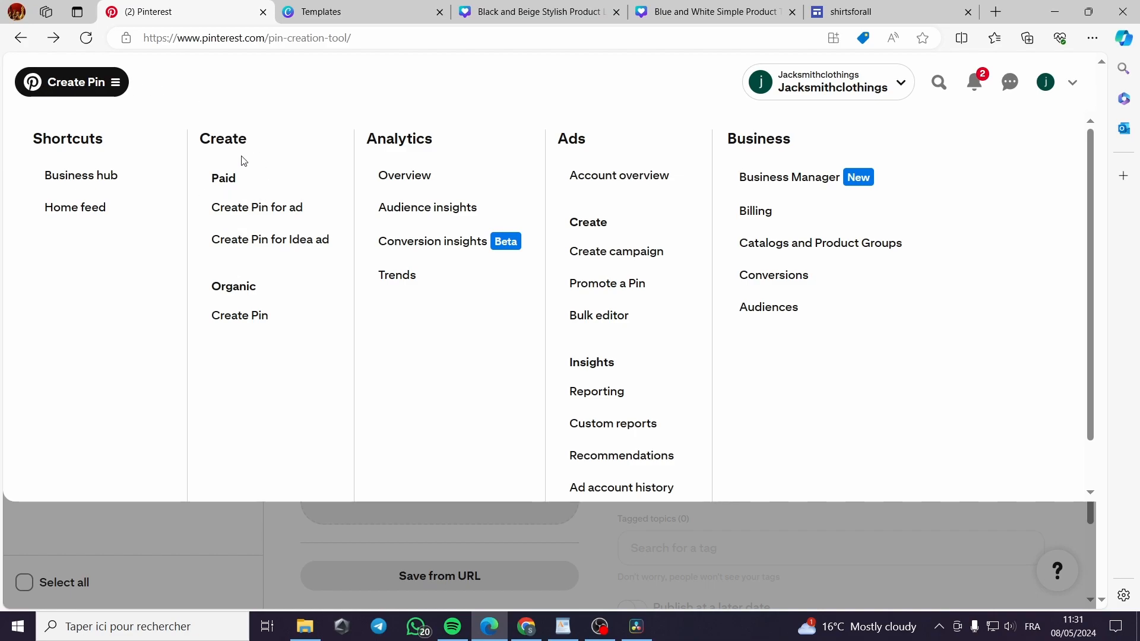
left_click(243, 316)
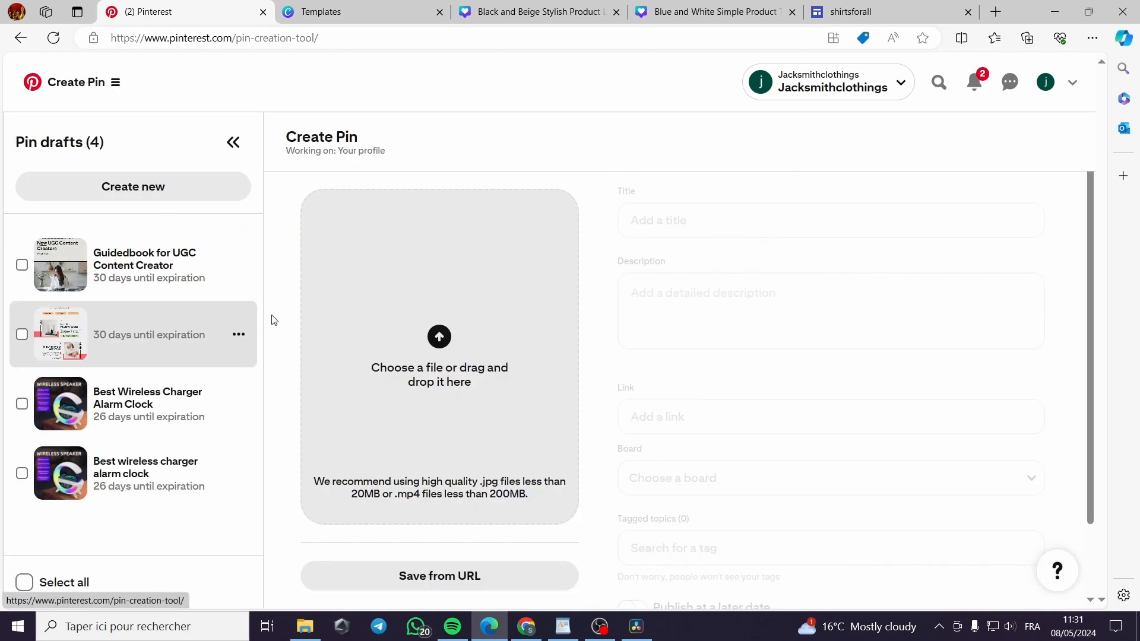
left_click(451, 344)
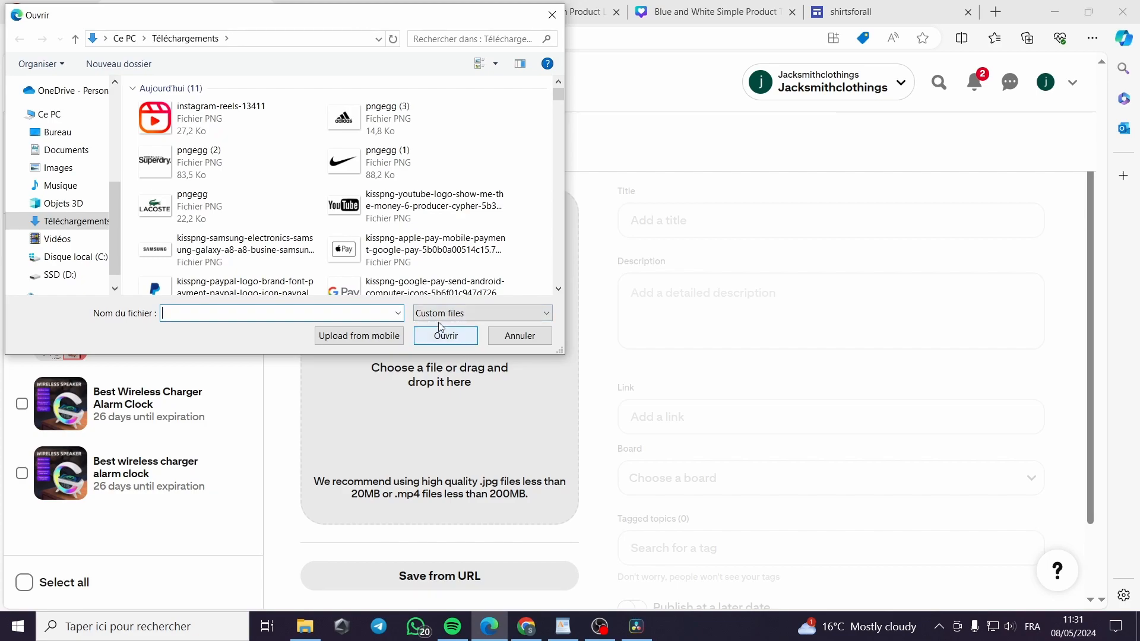
left_click(552, 15)
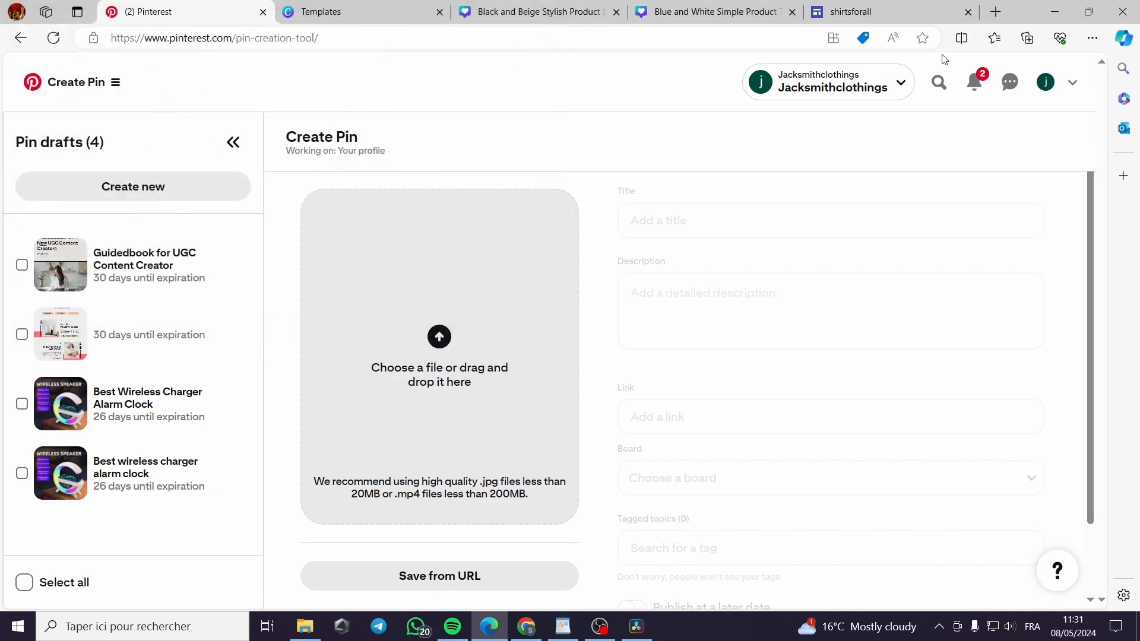
Step: Switch to the Canva design, retrieve the finished PNG export again, and check the browser's list of downloaded files
left_click(546, 13)
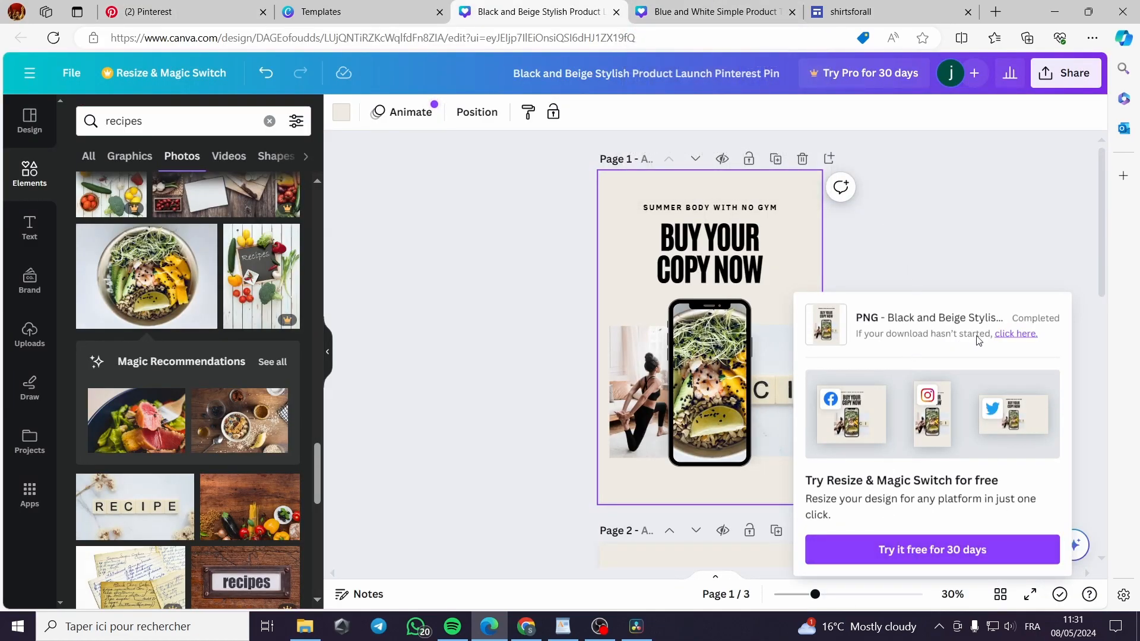
left_click(1012, 342)
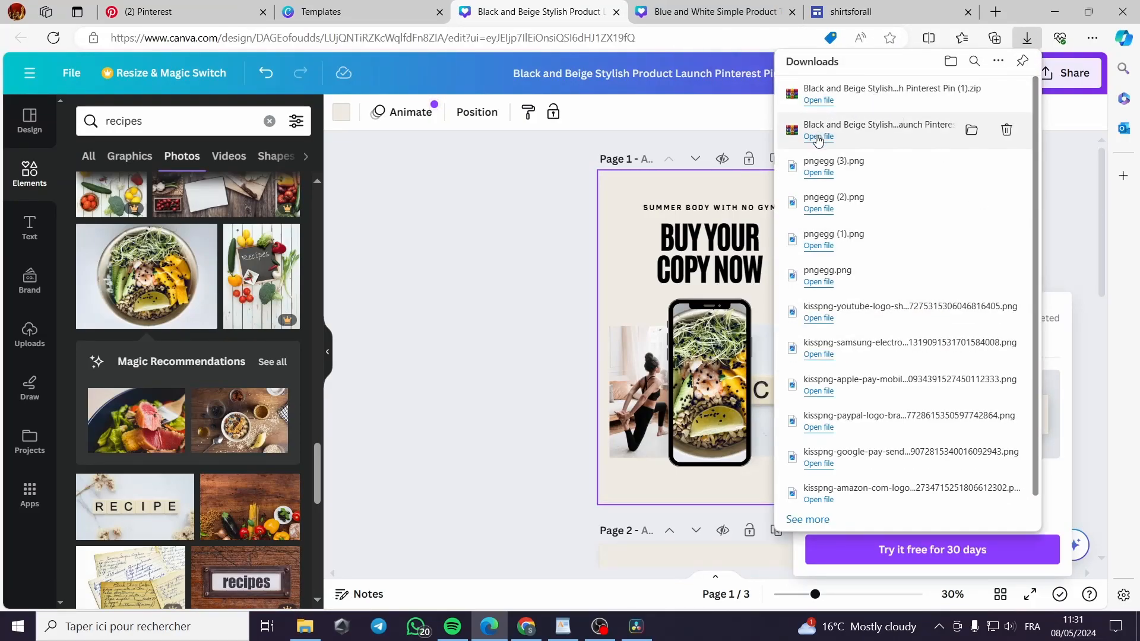
left_click(1079, 188)
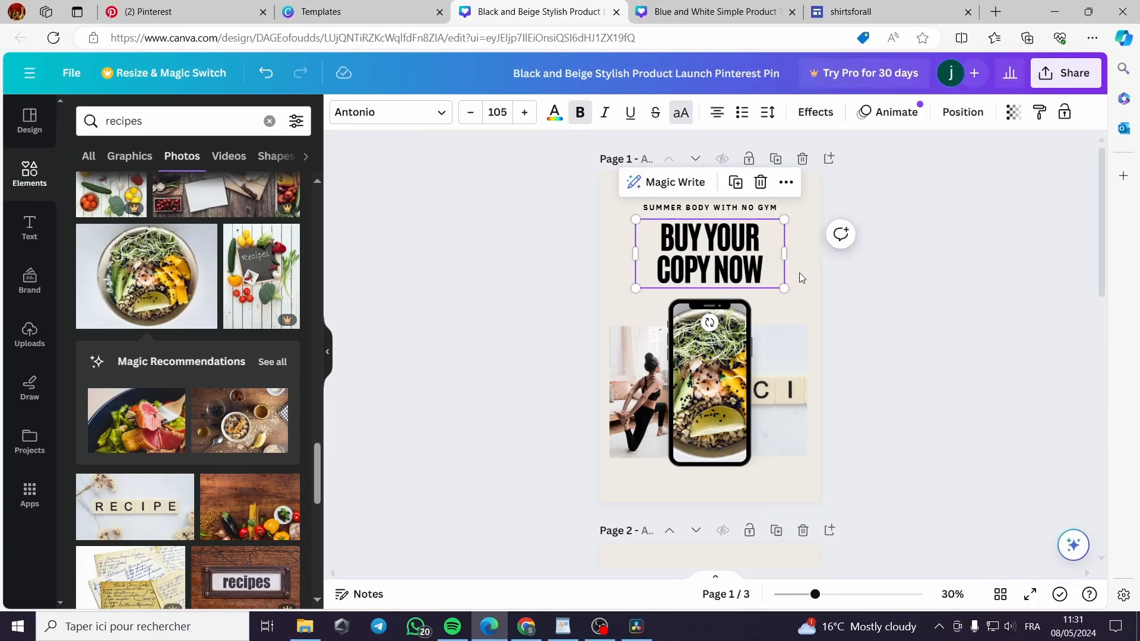
Step: Download only page 1 of the design as a PNG
left_click(1066, 73)
left_click(926, 438)
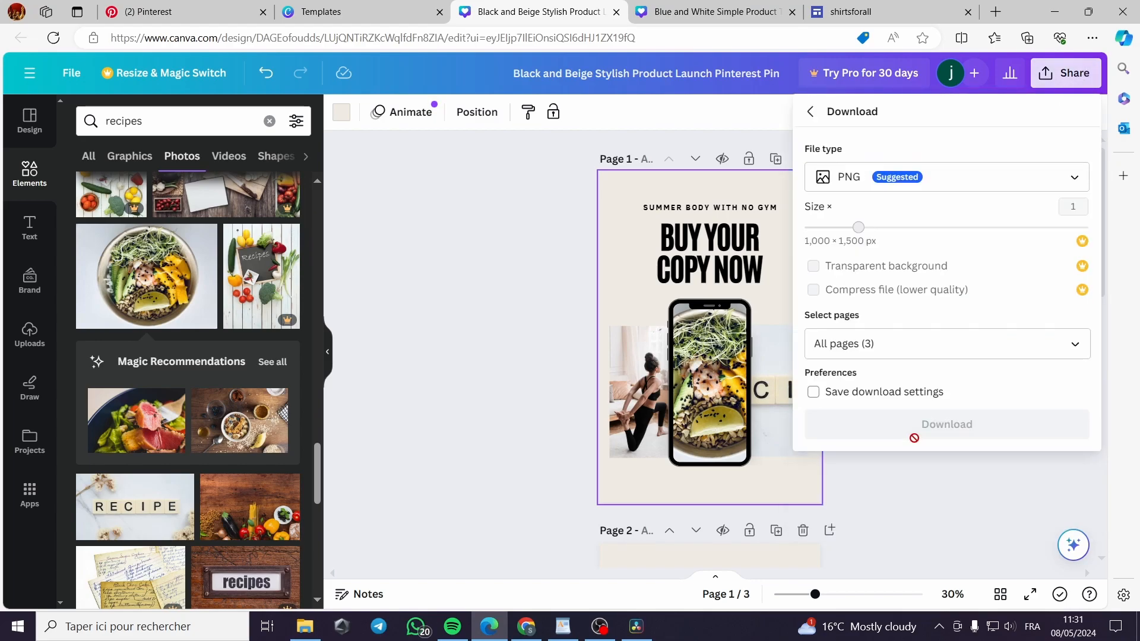
left_click(843, 348)
left_click(876, 142)
left_click(878, 106)
left_click(933, 295)
left_click(903, 343)
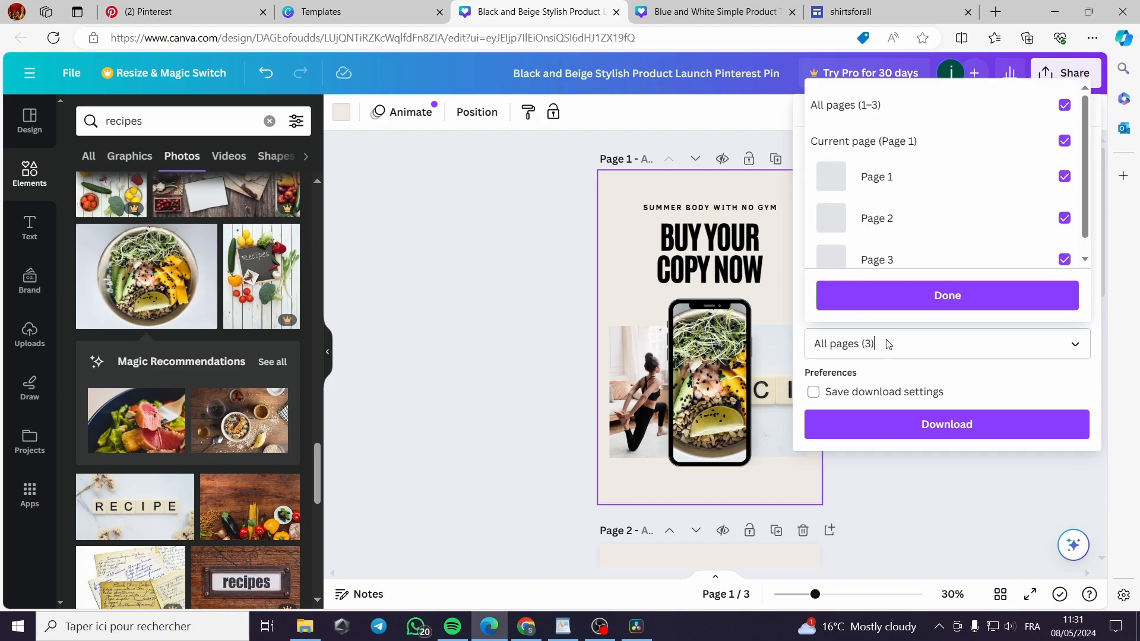
left_click(909, 105)
left_click(867, 178)
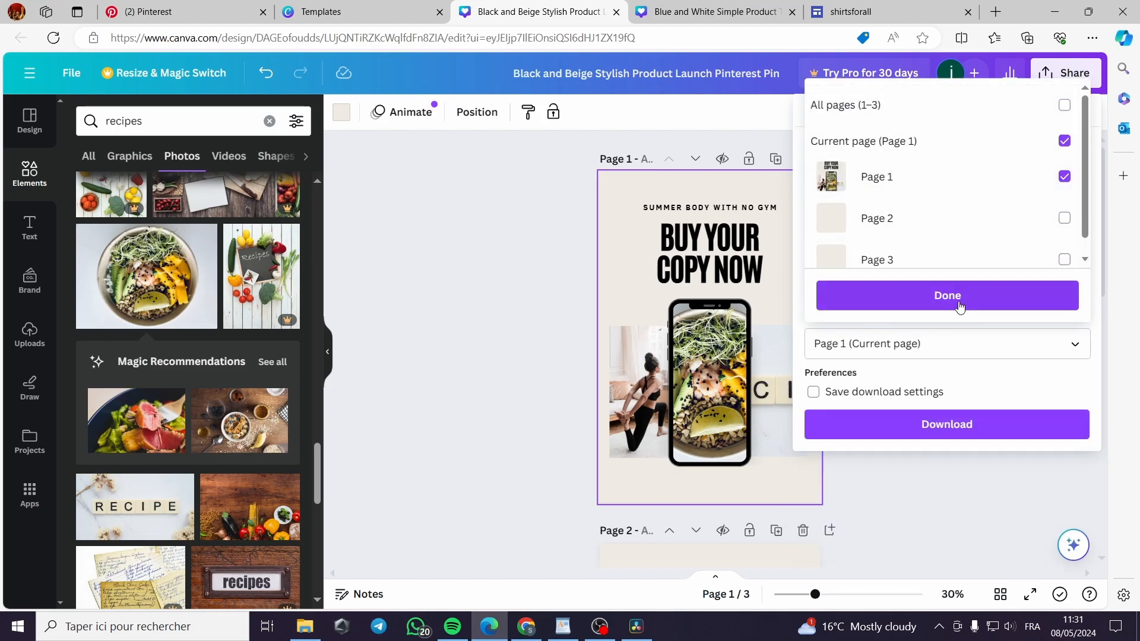
left_click(957, 306)
left_click(950, 424)
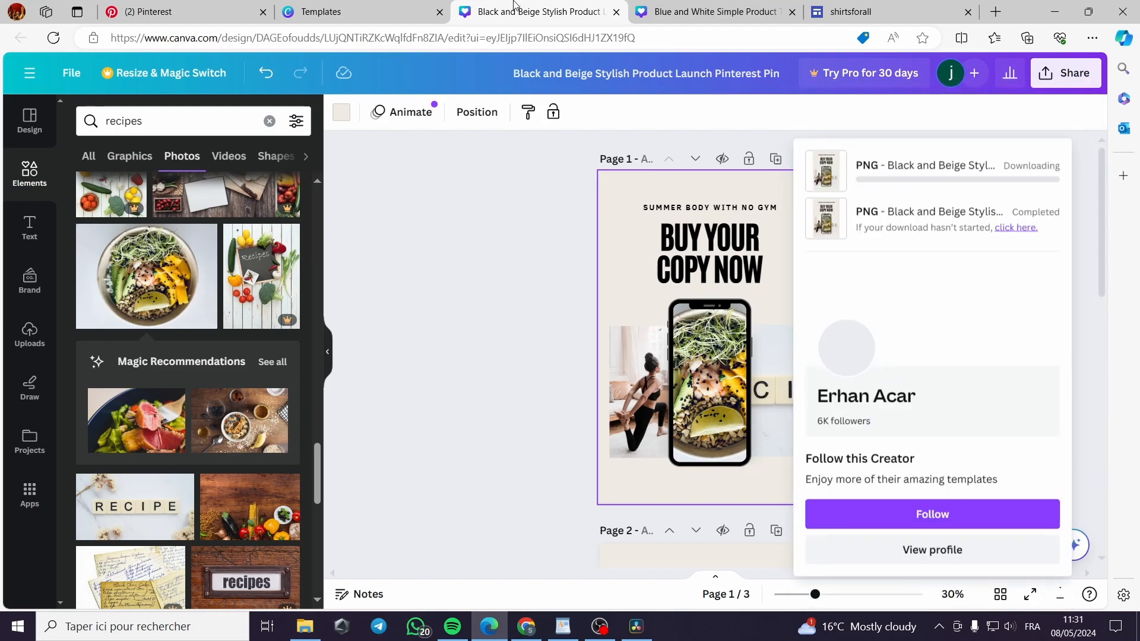
Step: Switch to Pinterest and upload the "Black and Beige Stylish Product Launch Pinterest Pin" PNG as the new pin's image
left_click(179, 11)
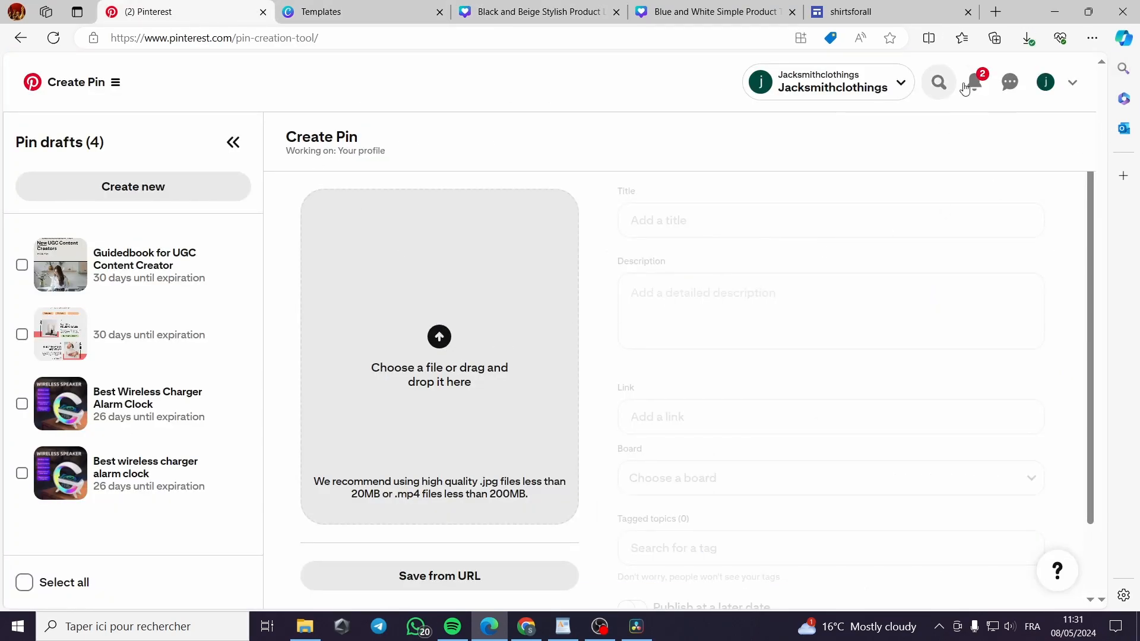
left_click(439, 336)
left_click(262, 134)
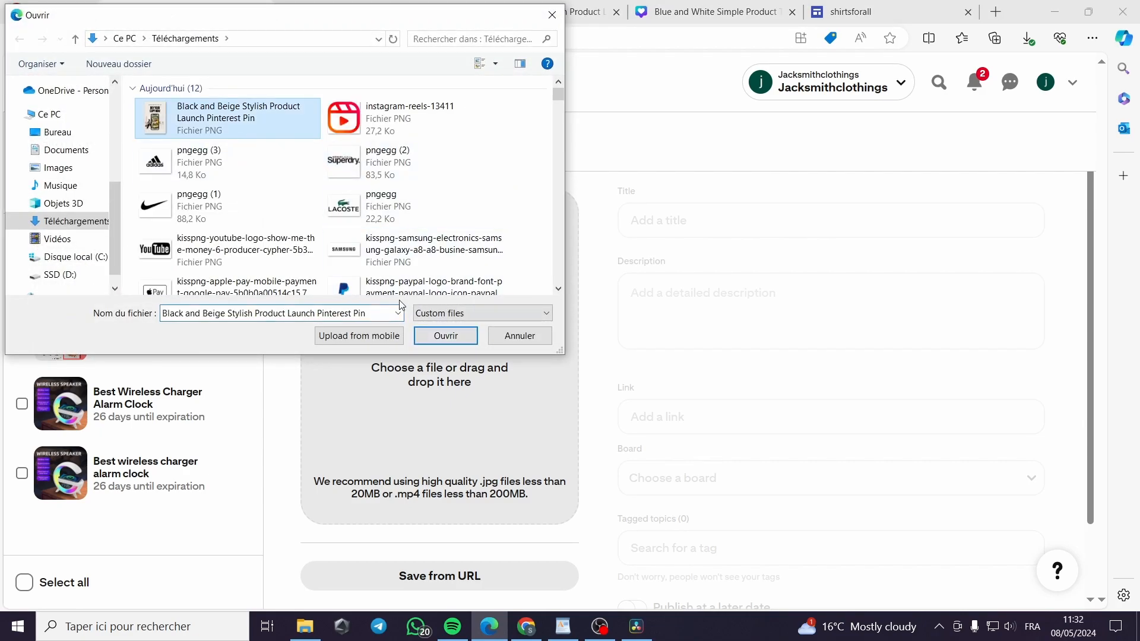
left_click(469, 334)
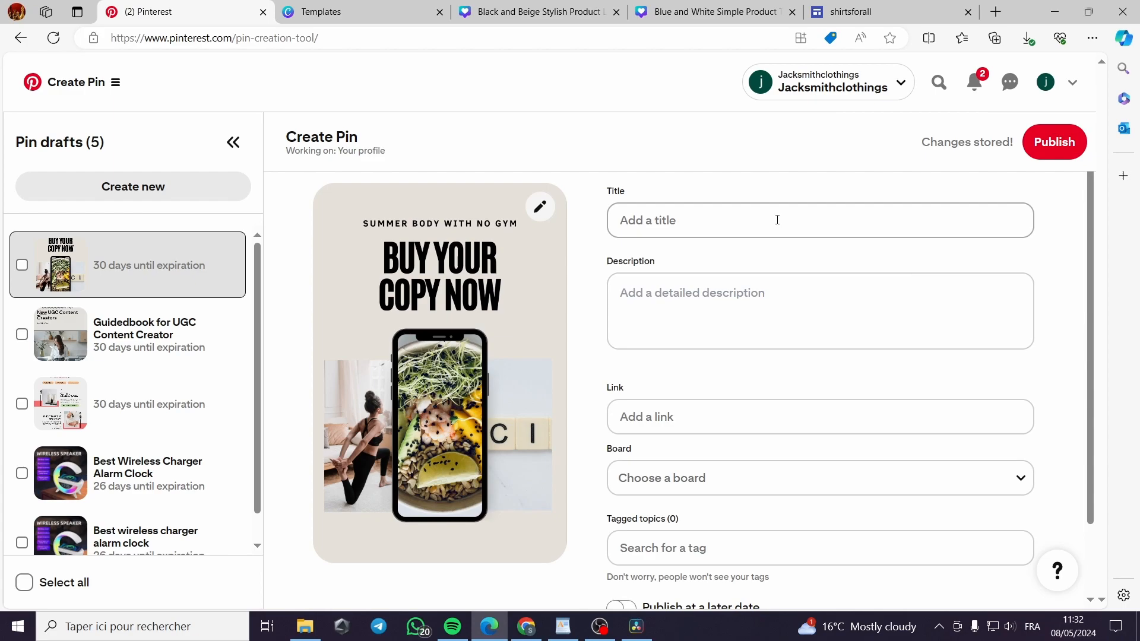
Step: Set the pin's title to "Summer body with no gym"
left_click(749, 223)
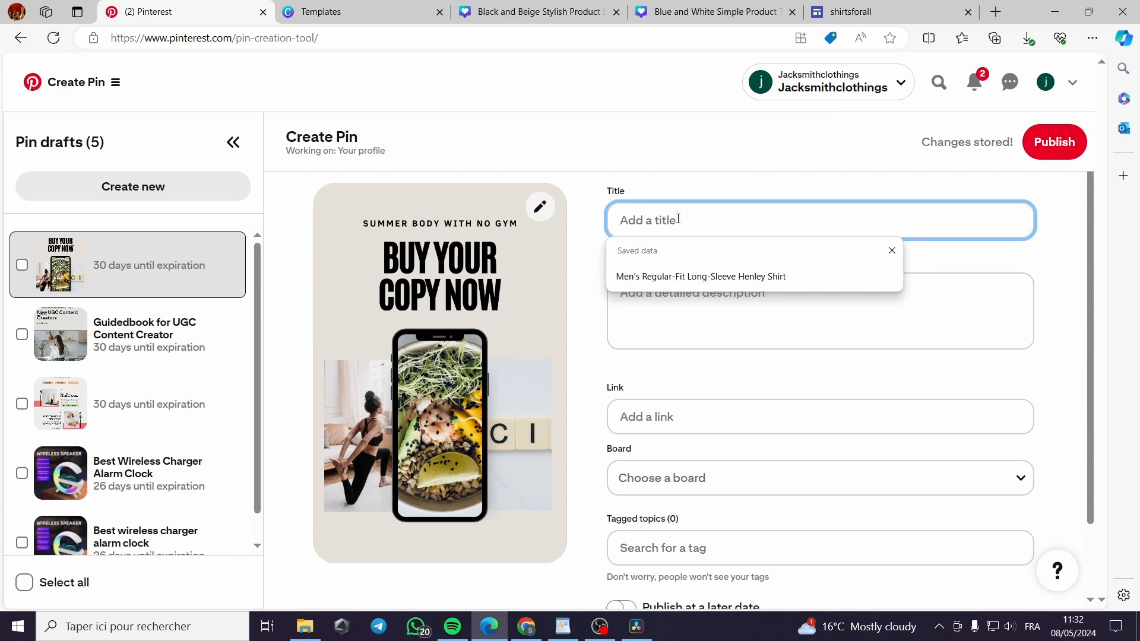
type("SUmmer")
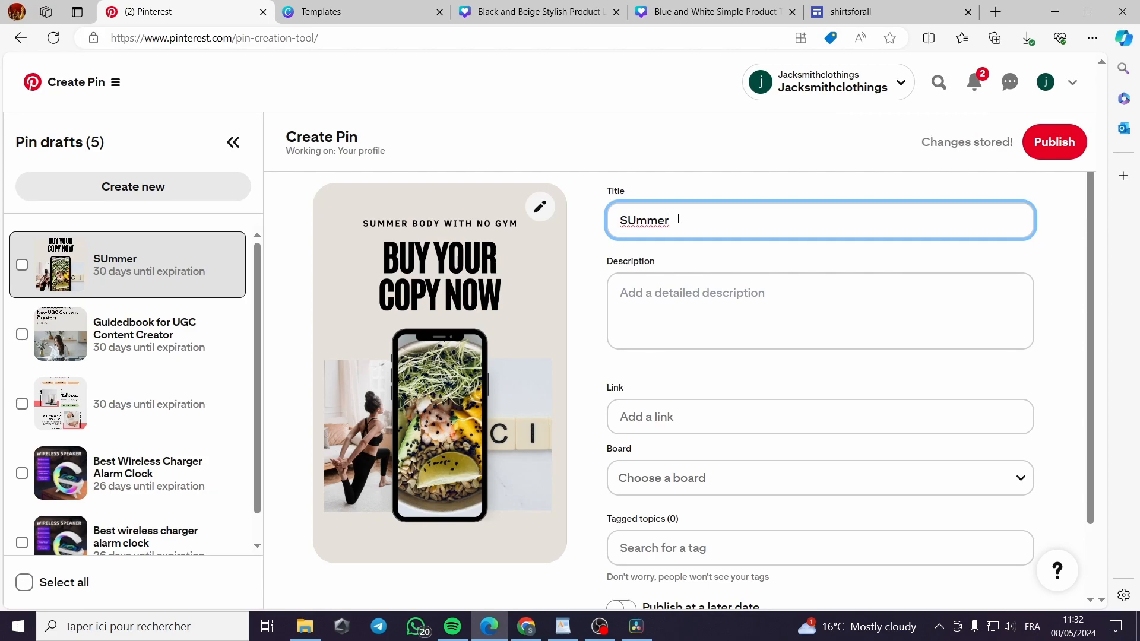
key("BackSpace")
type("u")
key("End")
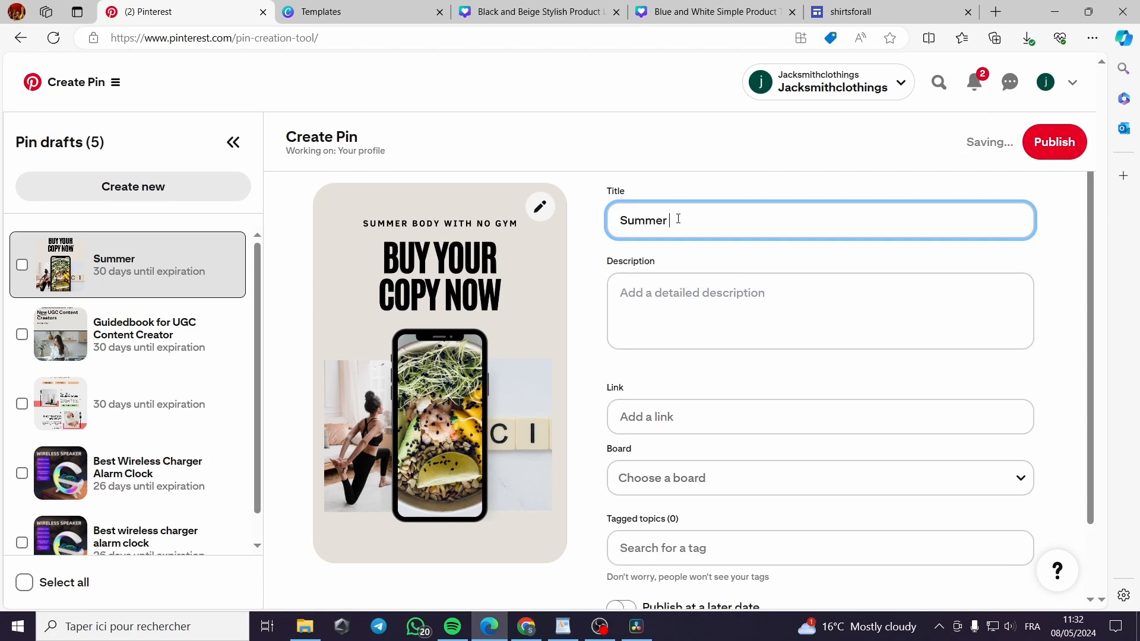
type("body with no gy")
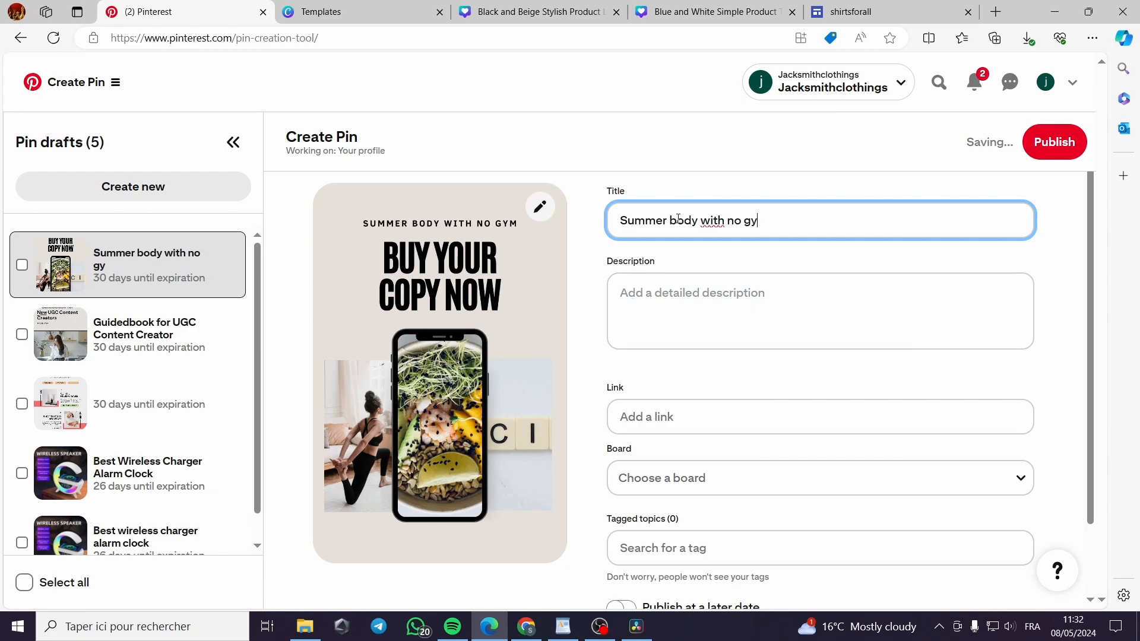
type("m")
Step: Set the description to "Summer body with no gym an digital book that will help you to lose weight and gain a great body shape for summer"
left_click_drag(770, 221, 604, 235)
key("ctrl+c")
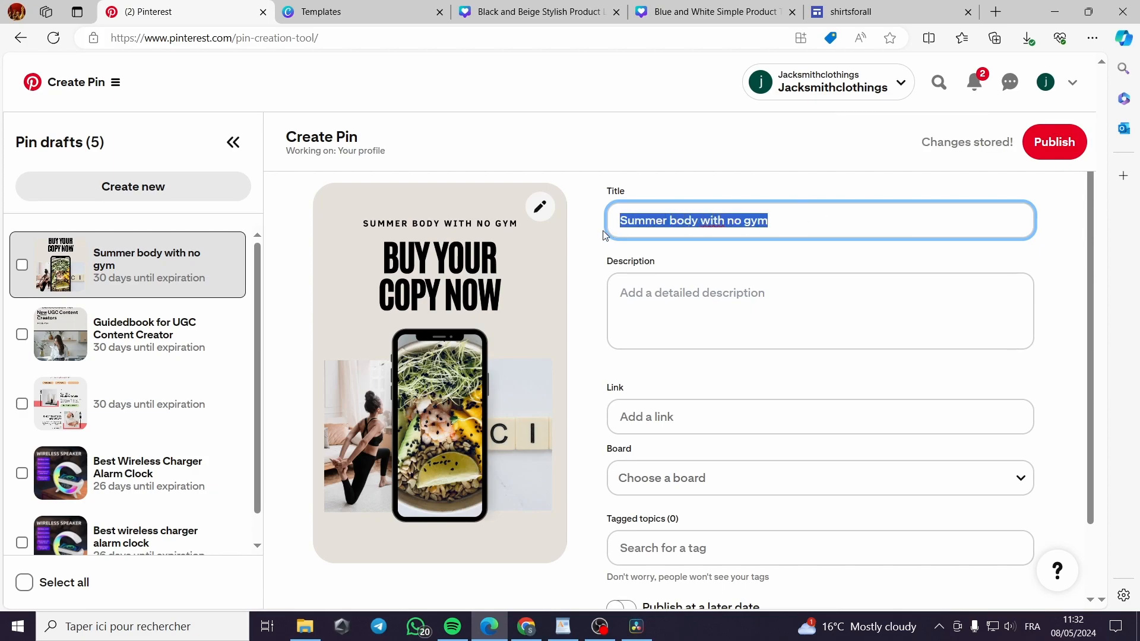
left_click(662, 311)
key("ctrl+v")
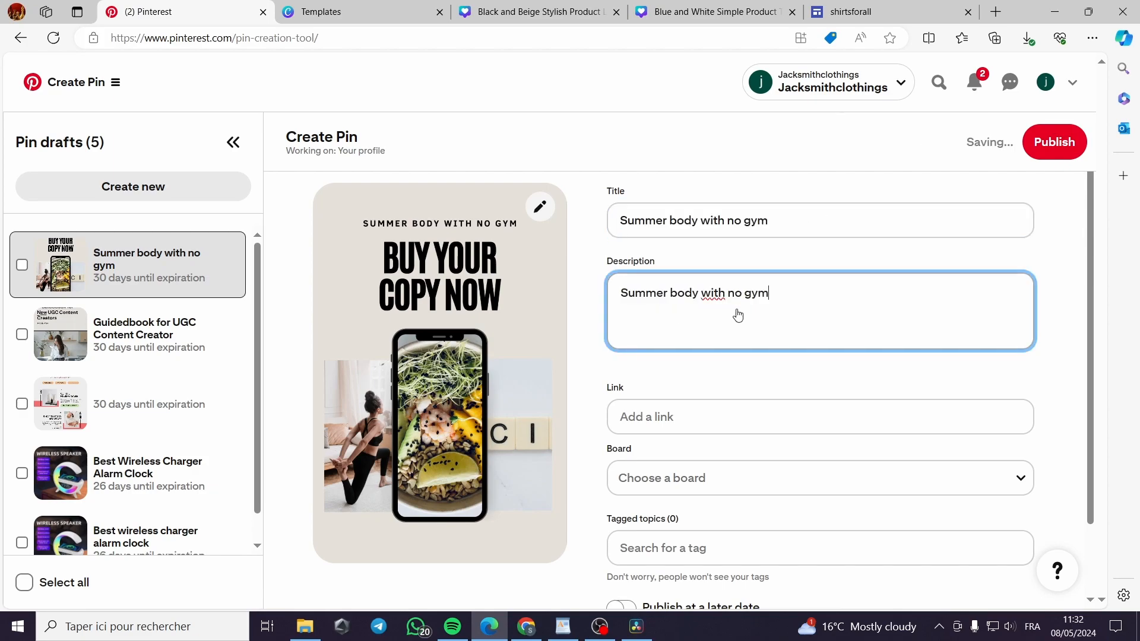
type("an")
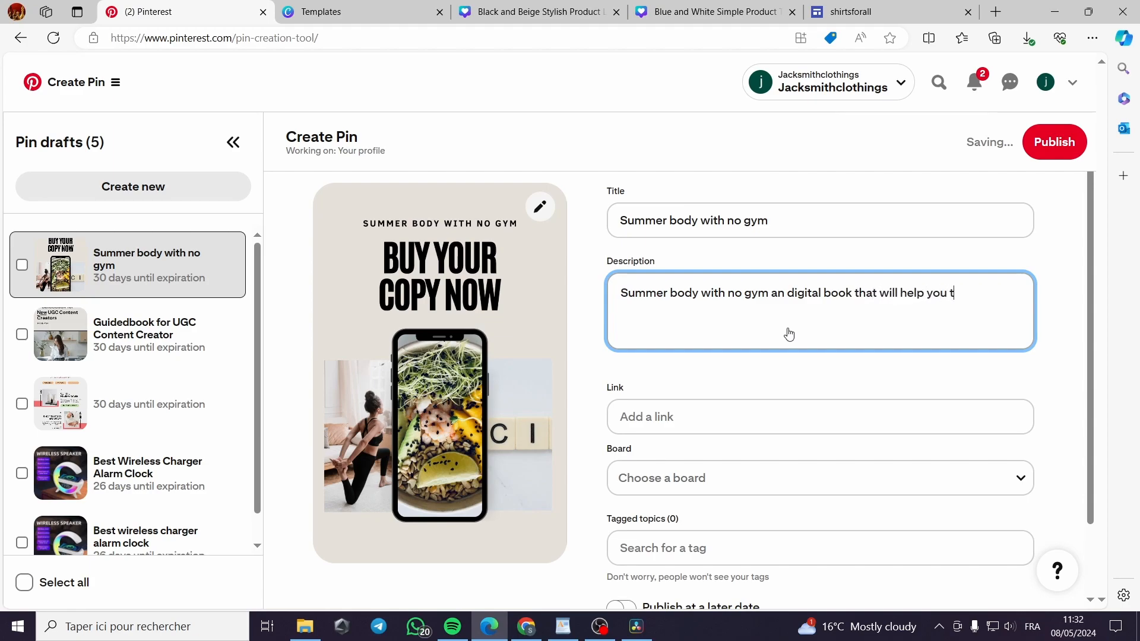
type("to lose weight and g")
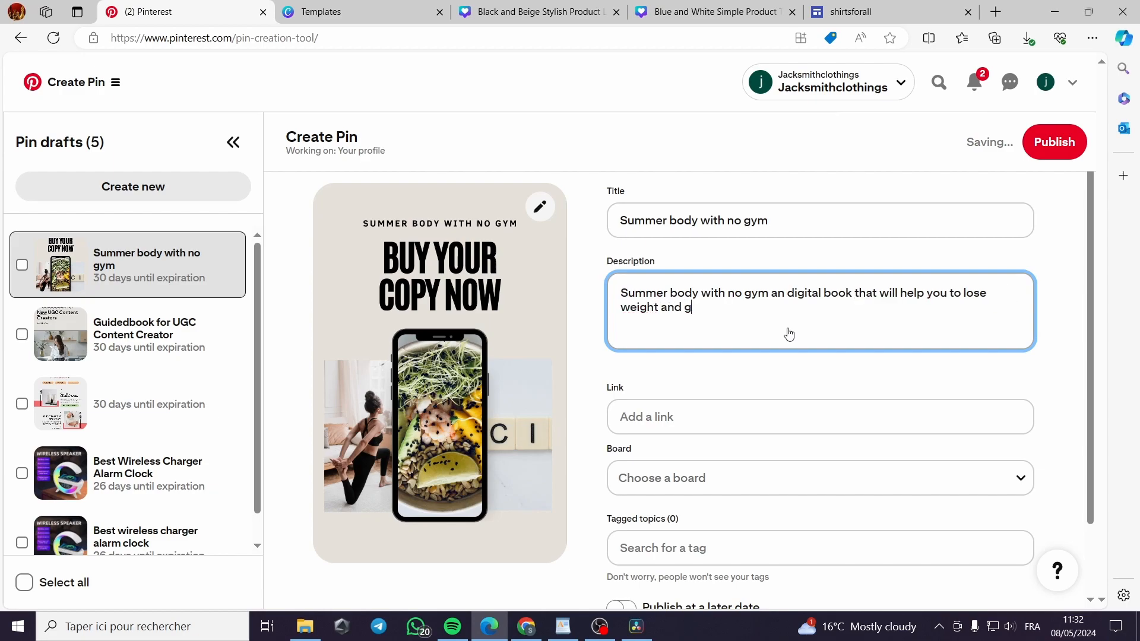
type("ain a ")
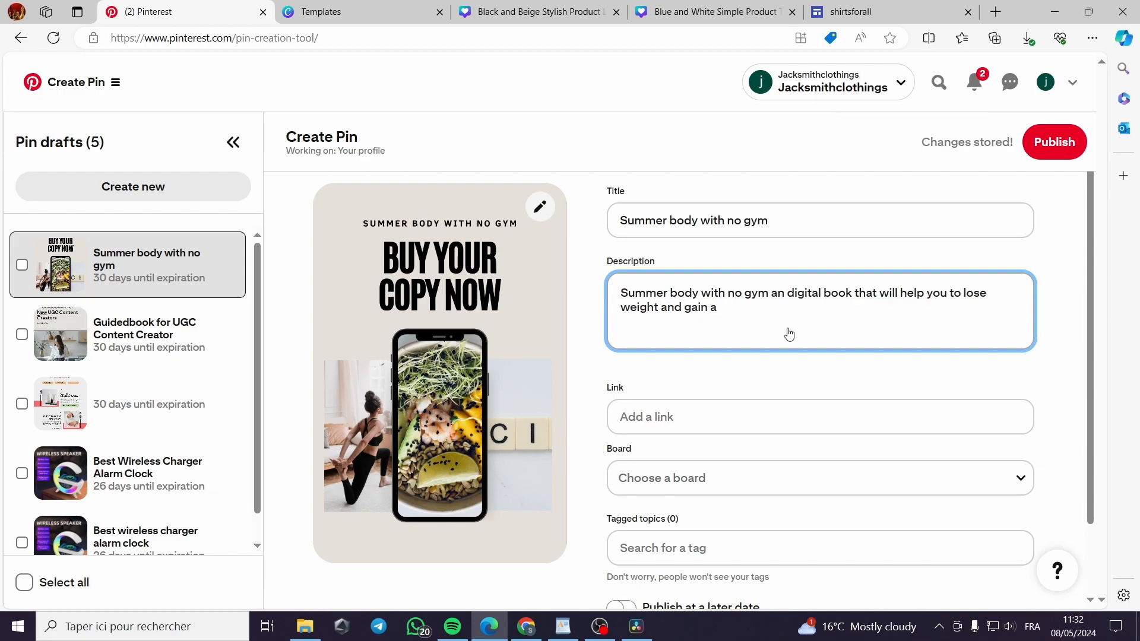
type("great body shapre")
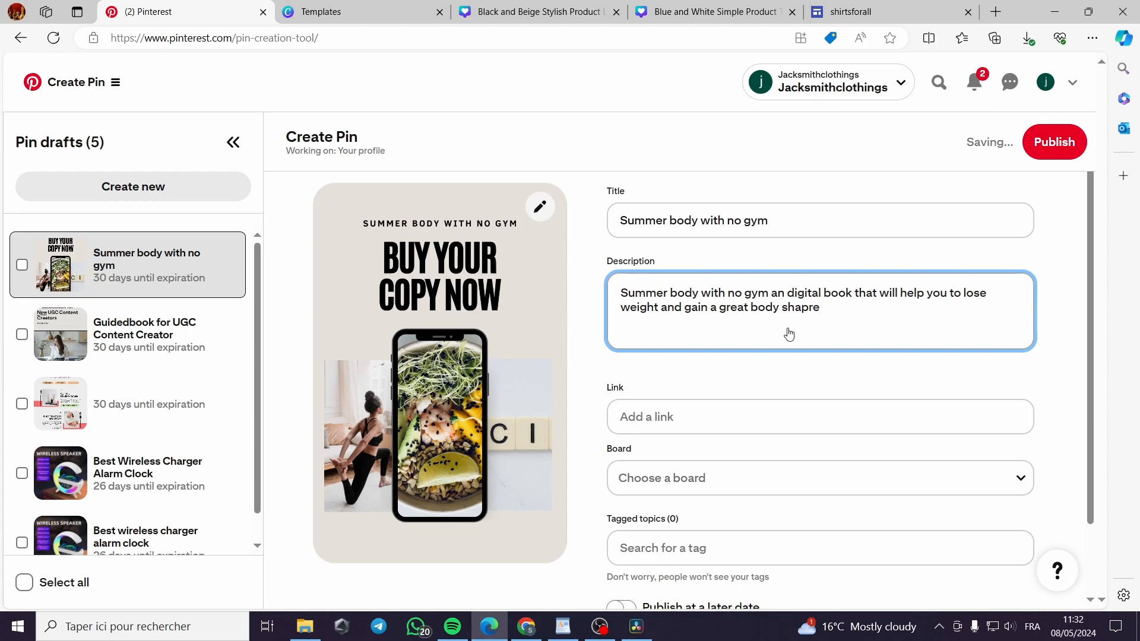
key("BackSpace")
key("BackSpace")
type("e for summer")
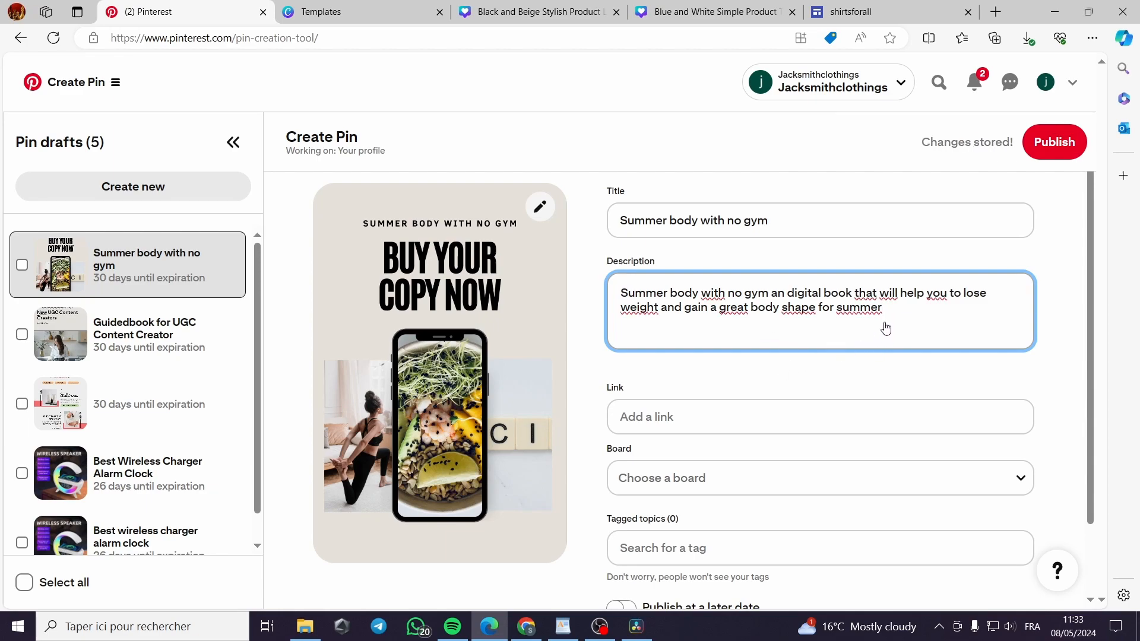
scroll(801, 342, "down", 1)
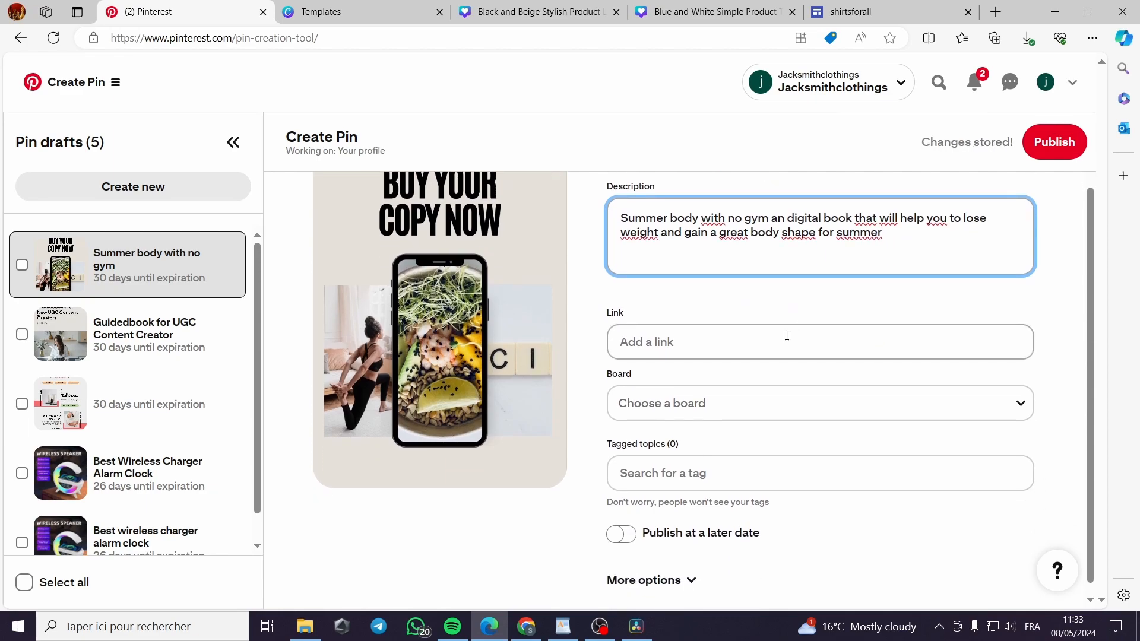
left_click(671, 349)
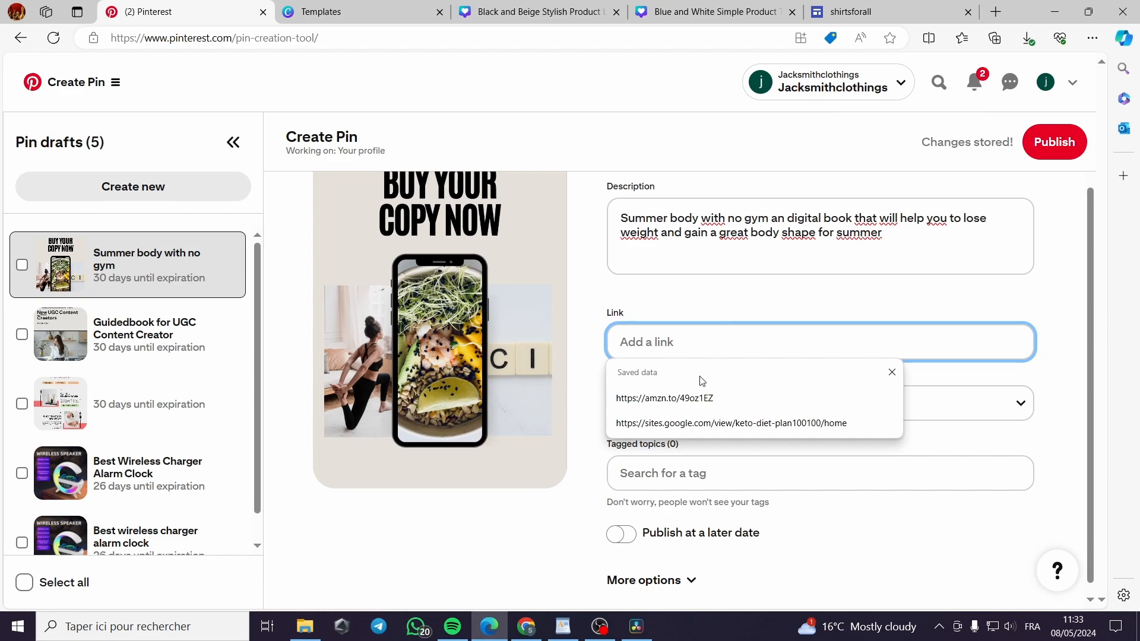
left_click(698, 401)
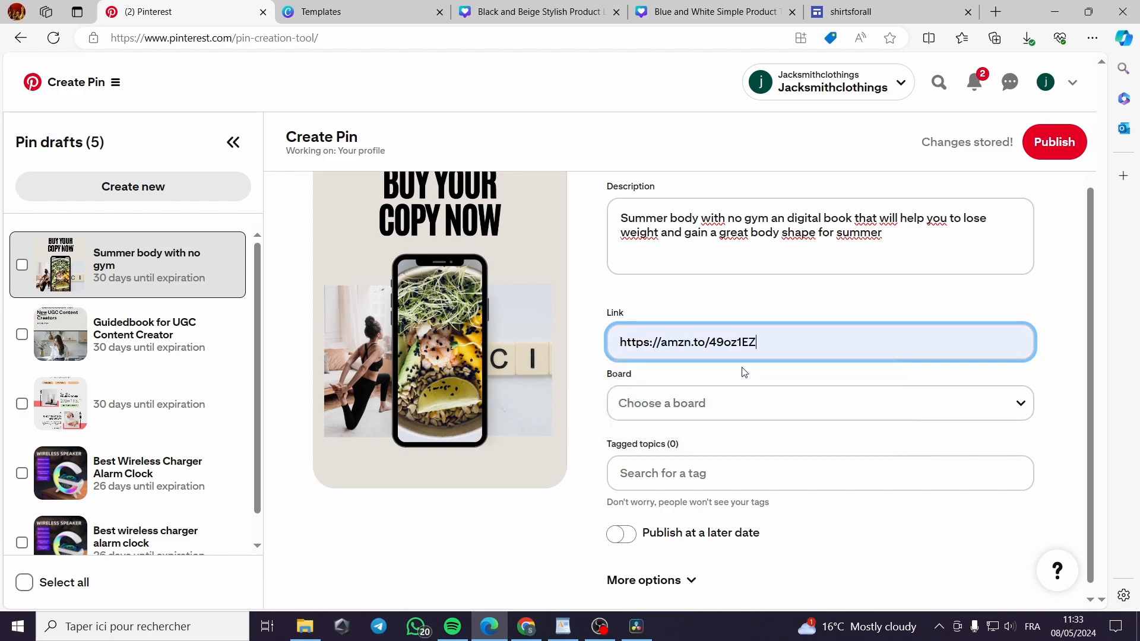
scroll(639, 375, "up", 1)
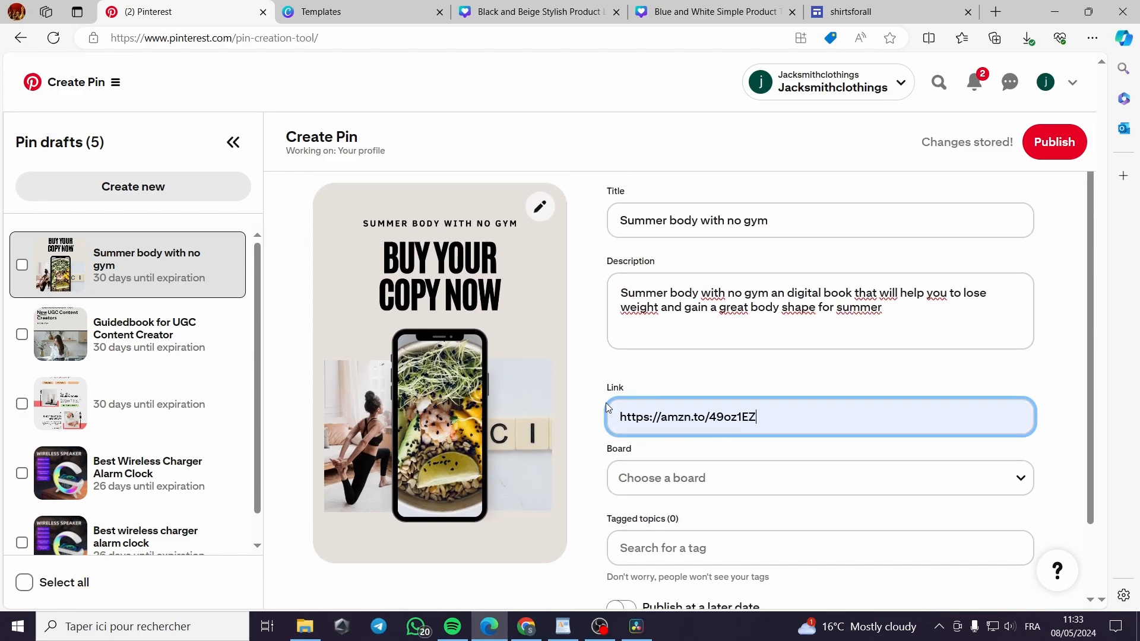
right_click(647, 247)
left_click(1053, 377)
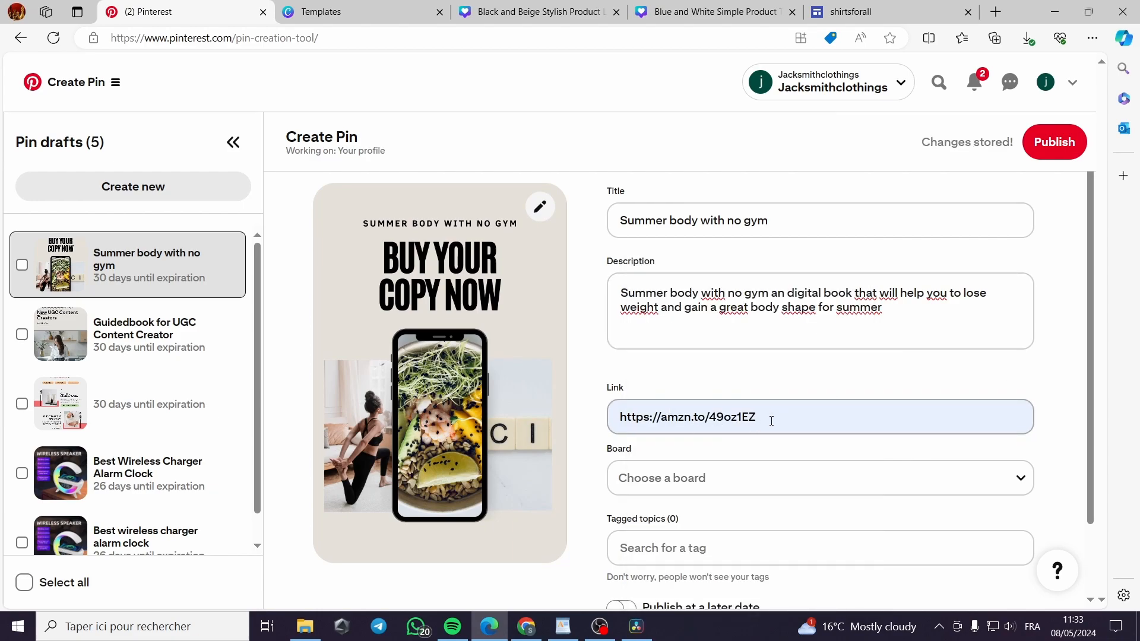
Step: Switch to Google Sites and reopen the "shirtsforall" site from the recent sites
left_click(879, 5)
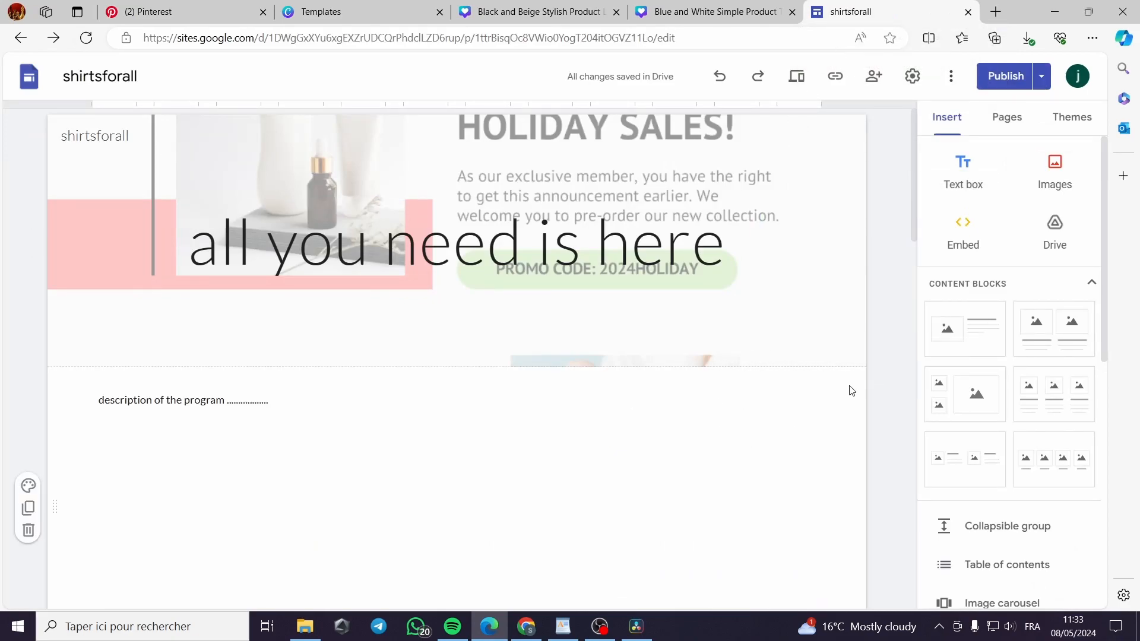
left_click(27, 81)
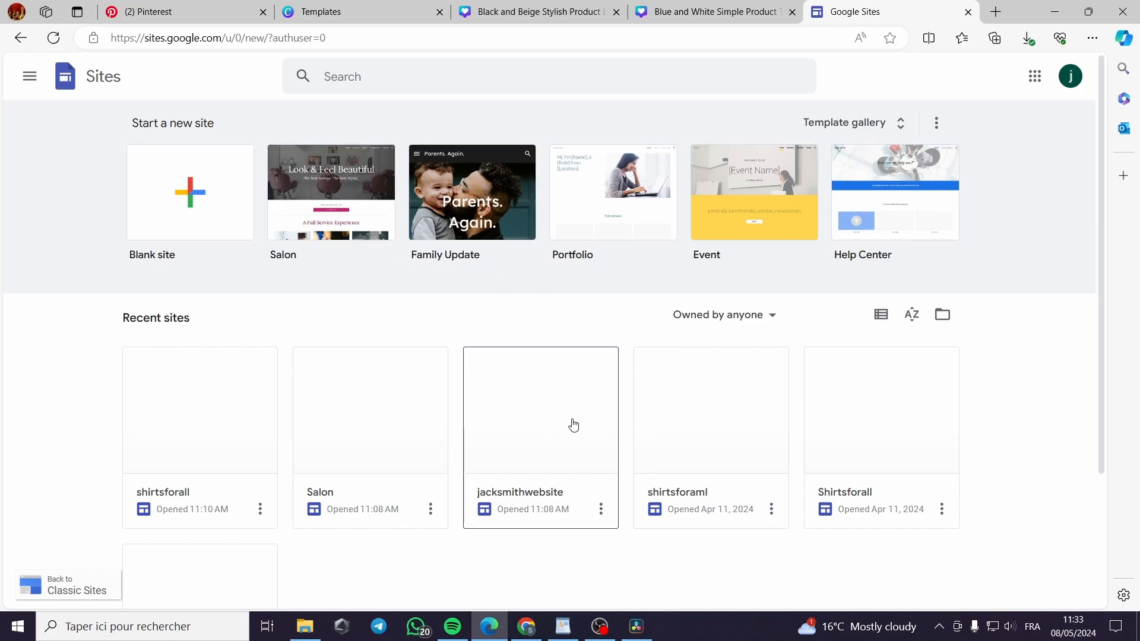
left_click(205, 455)
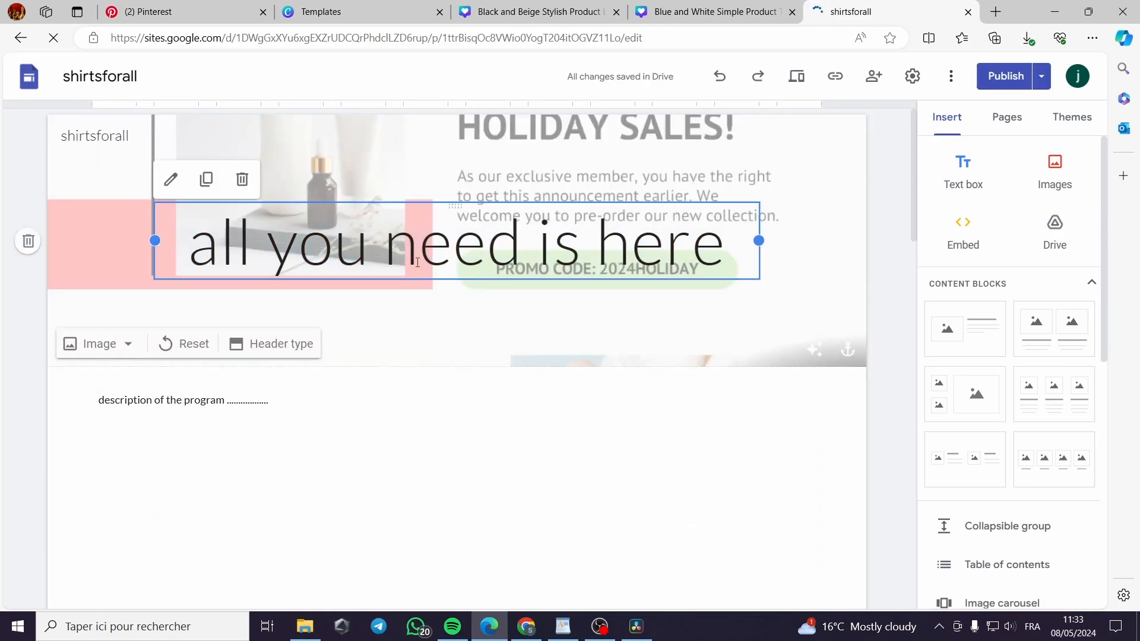
Step: Delete the "New Keto Diet Method" image block beside the Berberine product image on the page
scroll(683, 270, "down", 3)
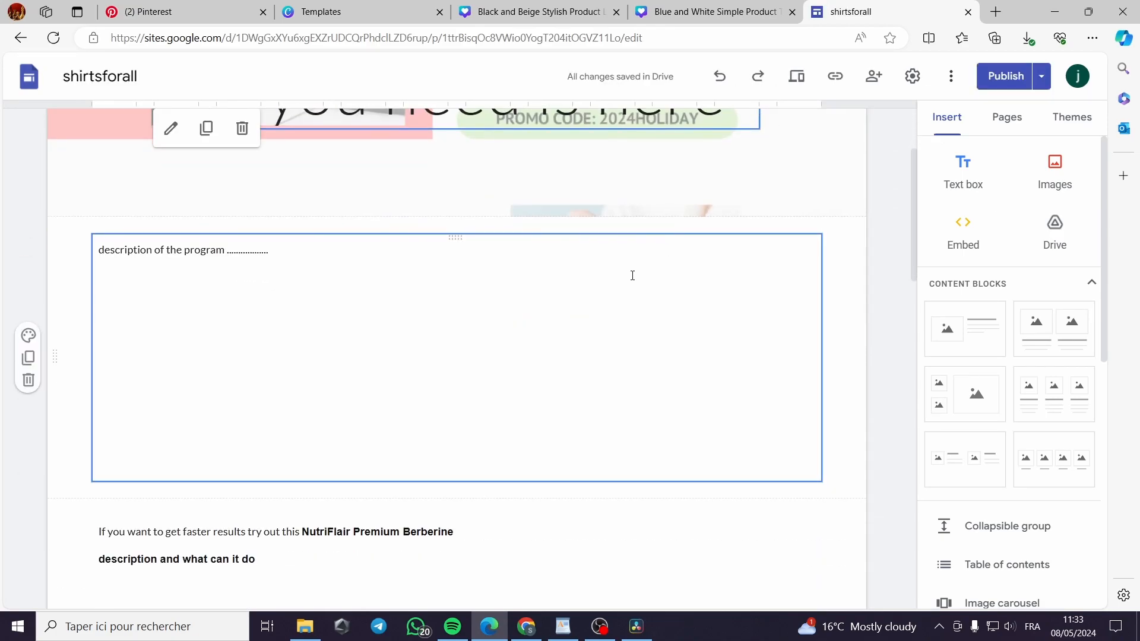
scroll(289, 289, "down", 3)
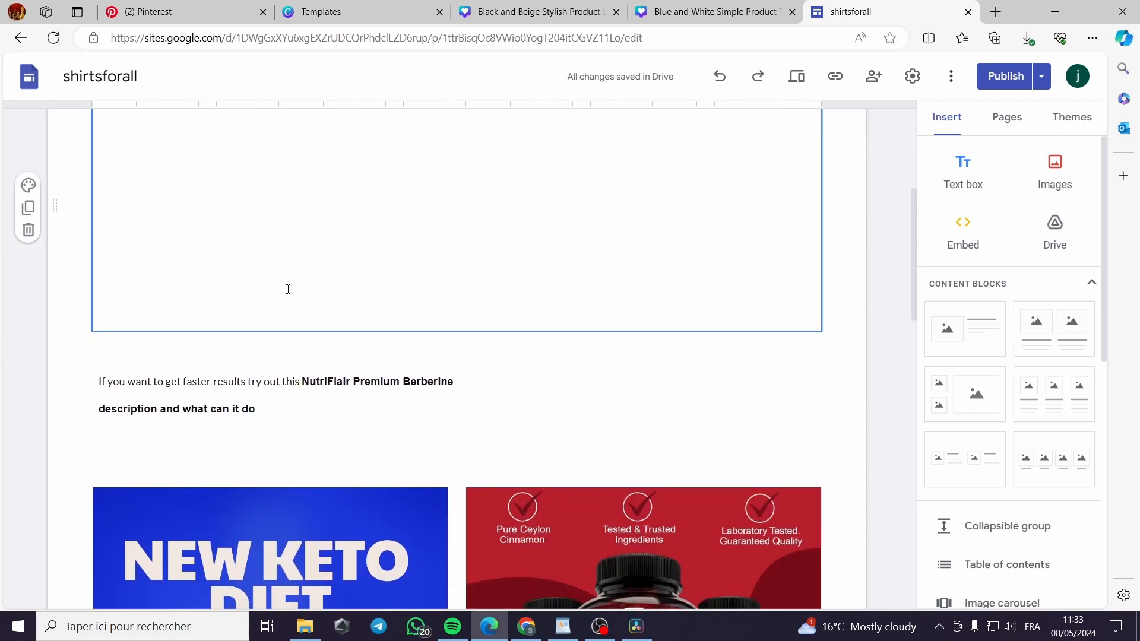
scroll(243, 279, "down", 3)
scroll(257, 331, "down", 3)
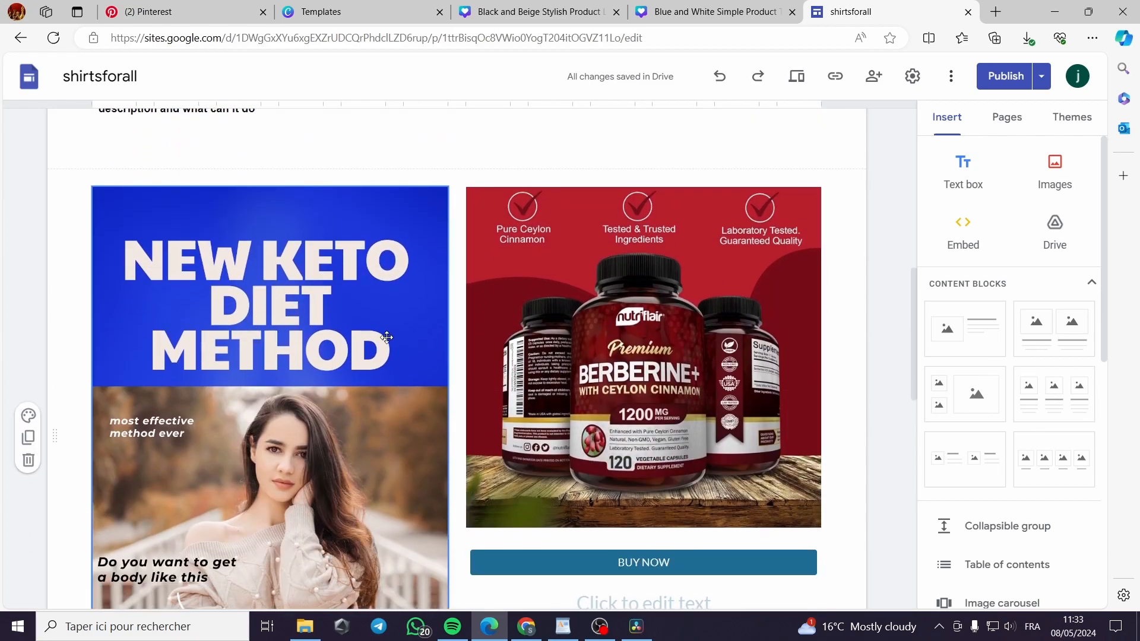
scroll(504, 357, "down", 2)
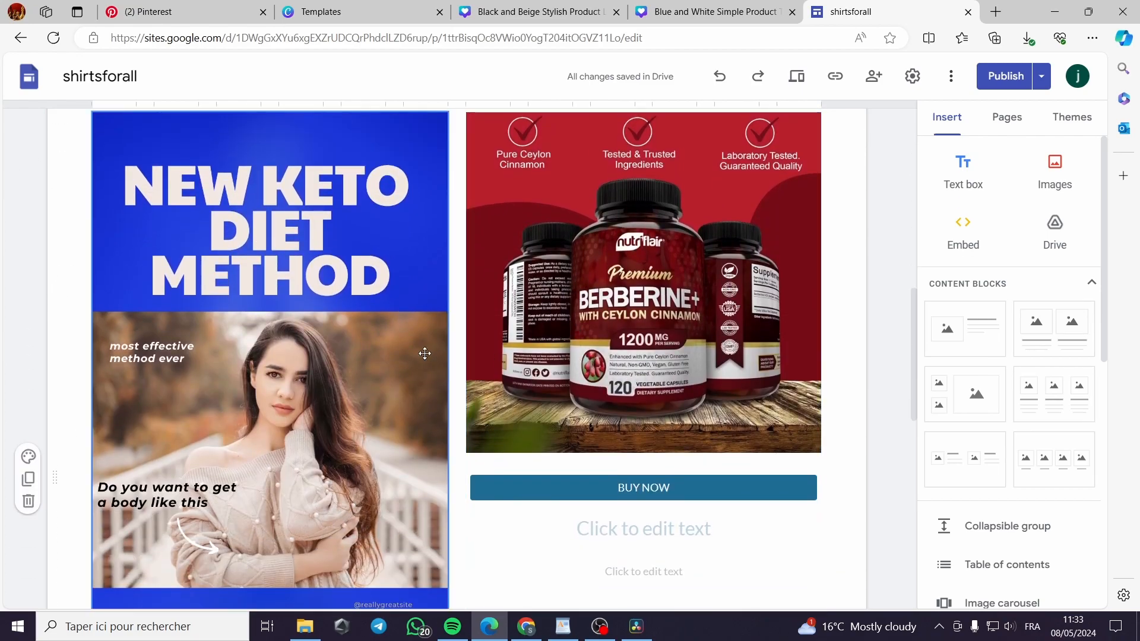
scroll(421, 353, "down", 2)
left_click(342, 331)
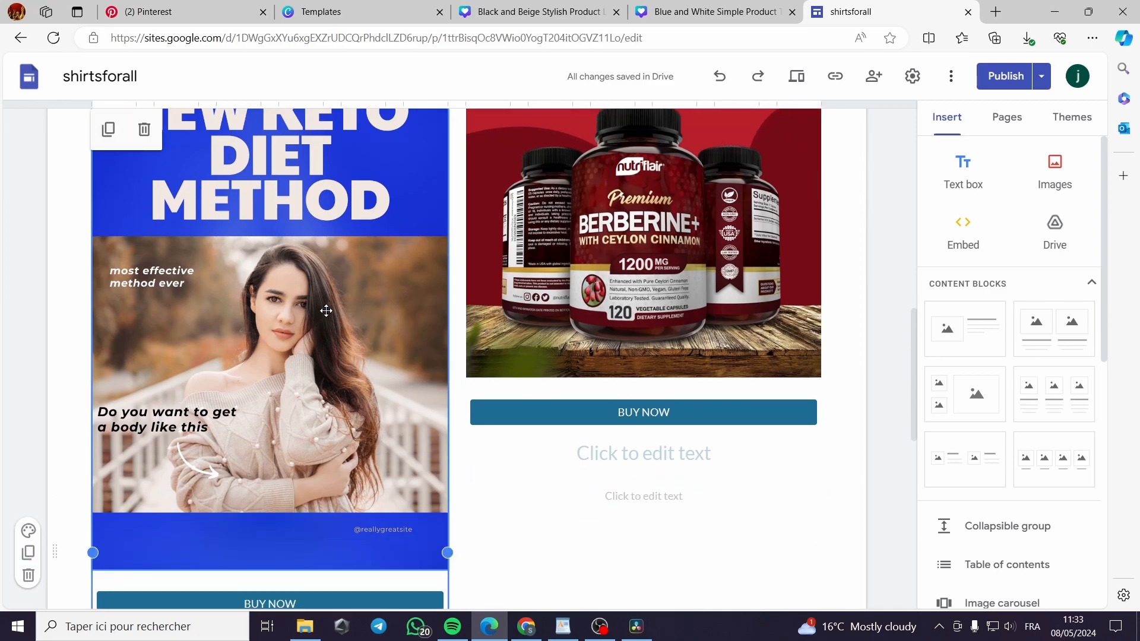
key("Delete")
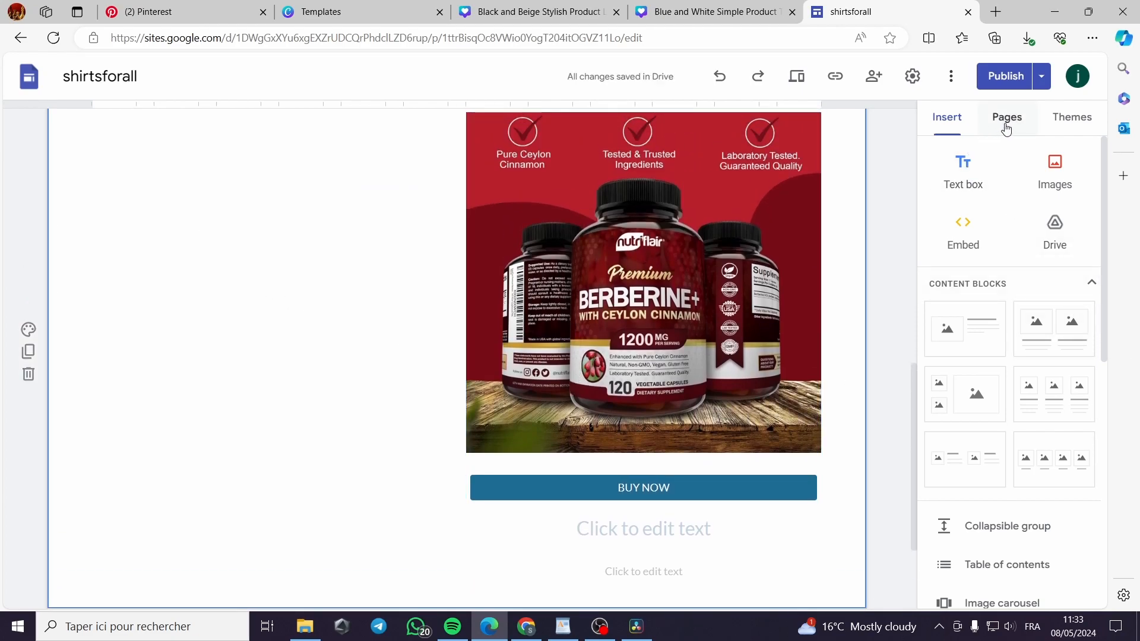
Step: Insert a single-image content block below the Berberine section and place its text beneath the image placeholder
left_click(1058, 176)
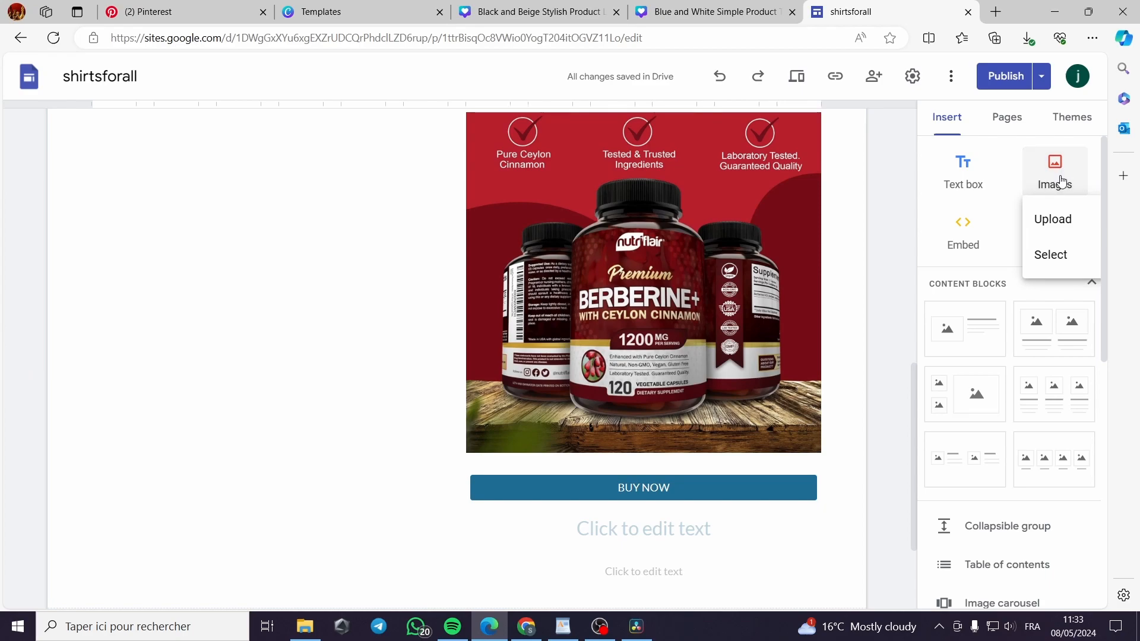
left_click(964, 347)
left_click(552, 321)
left_click_drag(614, 280, 239, 435)
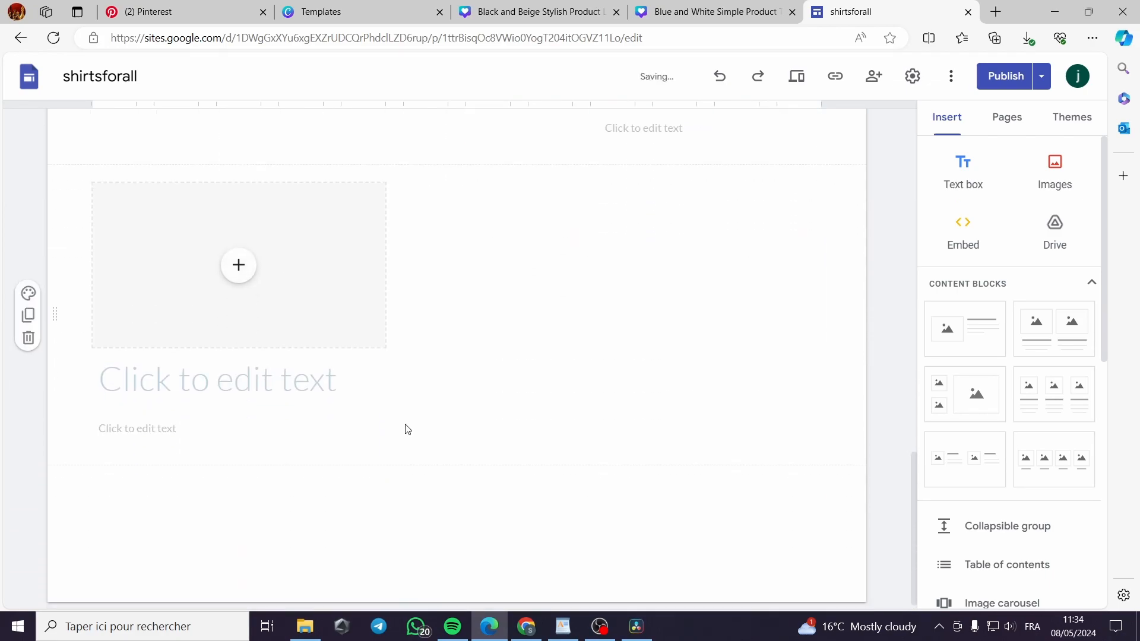
Step: Upload the "Black and Beige Stylish Product Launch Pinterest Pin" PNG into the image placeholder and stretch it downwards to show the design
left_click(238, 255)
left_click(308, 311)
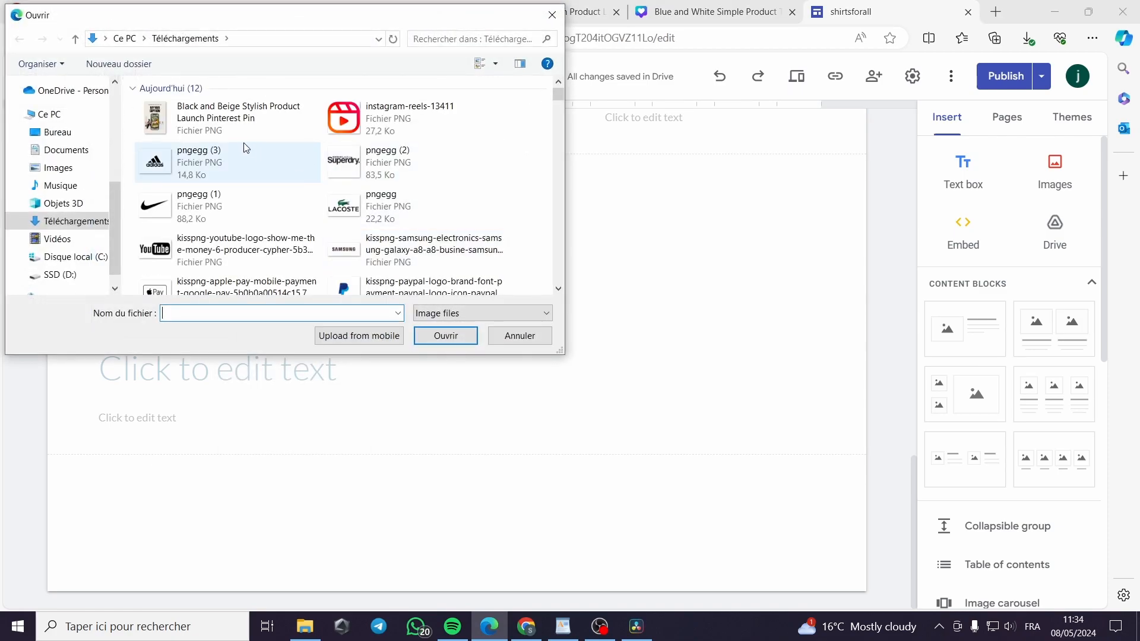
double_click(178, 118)
left_click_drag(238, 336, 212, 564)
left_click(519, 450)
scroll(519, 450, "down", 2)
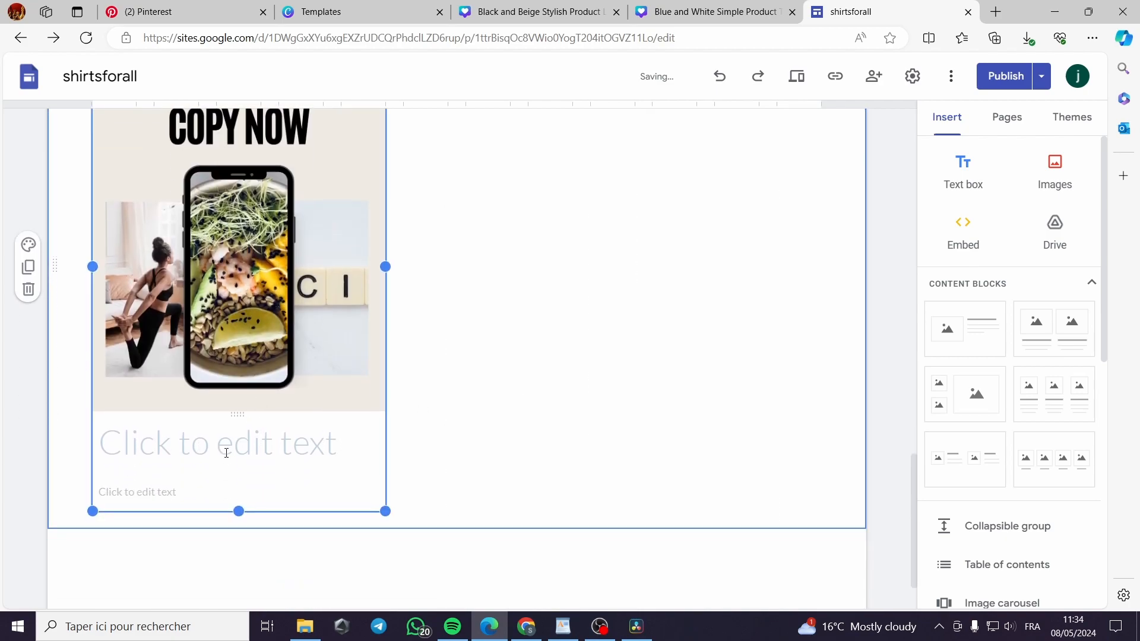
left_click(202, 458)
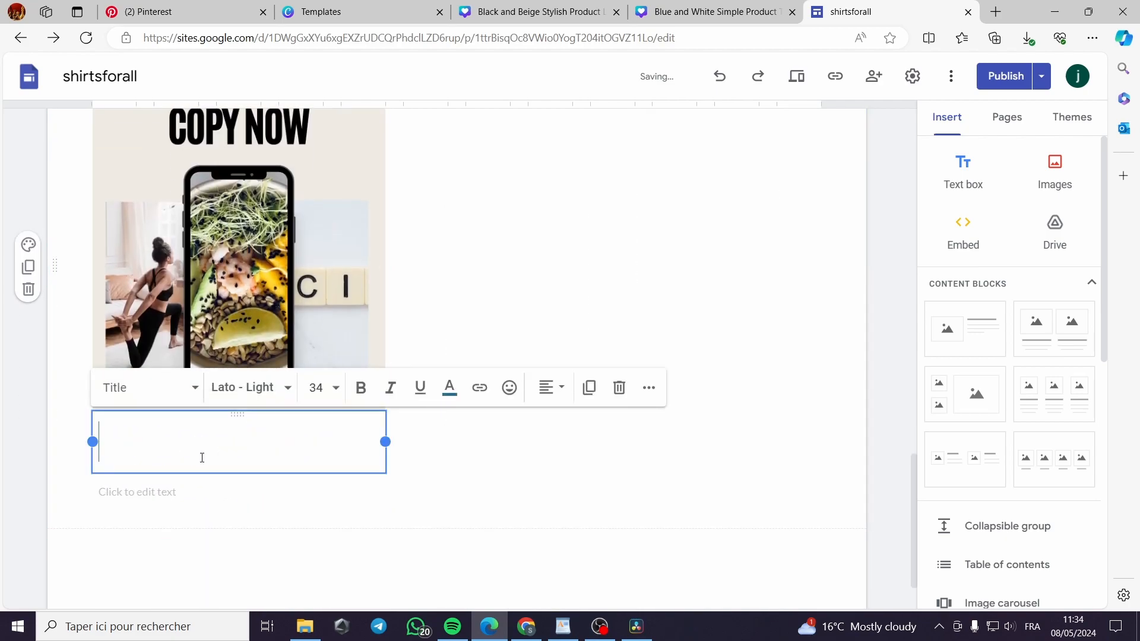
left_click(904, 244)
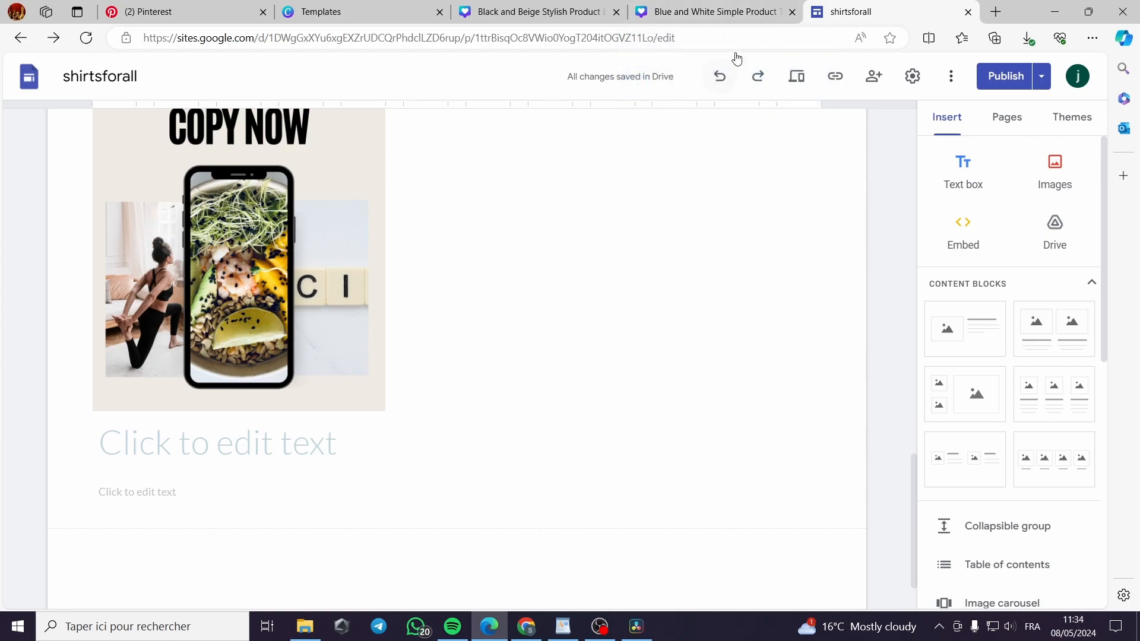
left_click(261, 372)
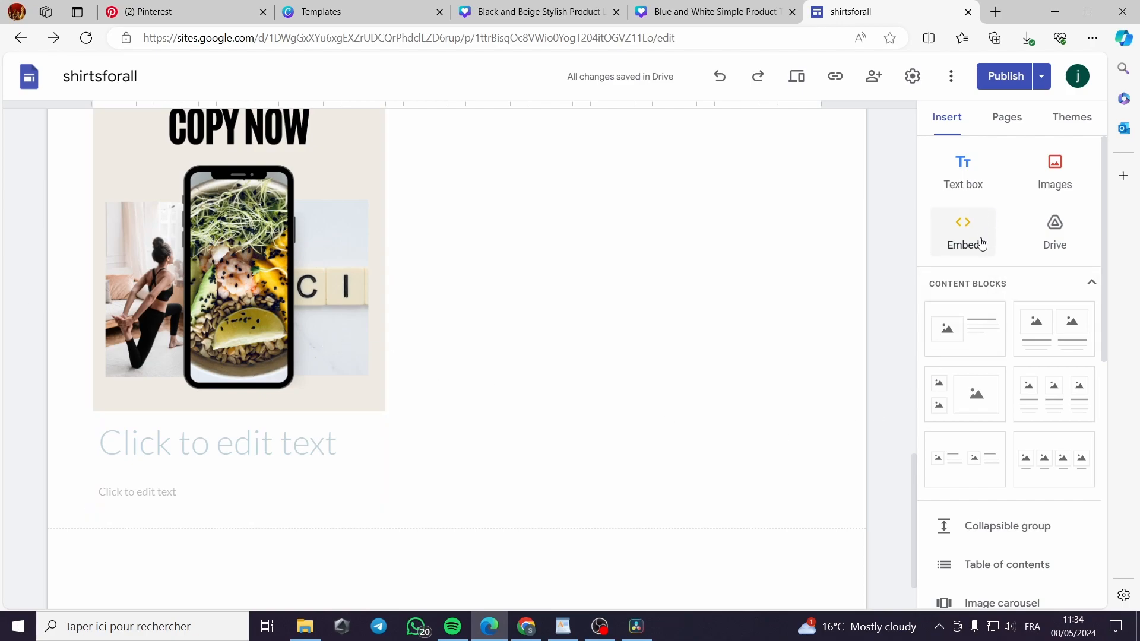
Step: Start inserting a button and name it "BUY NOW"
scroll(1020, 462, "down", 4)
left_click(986, 428)
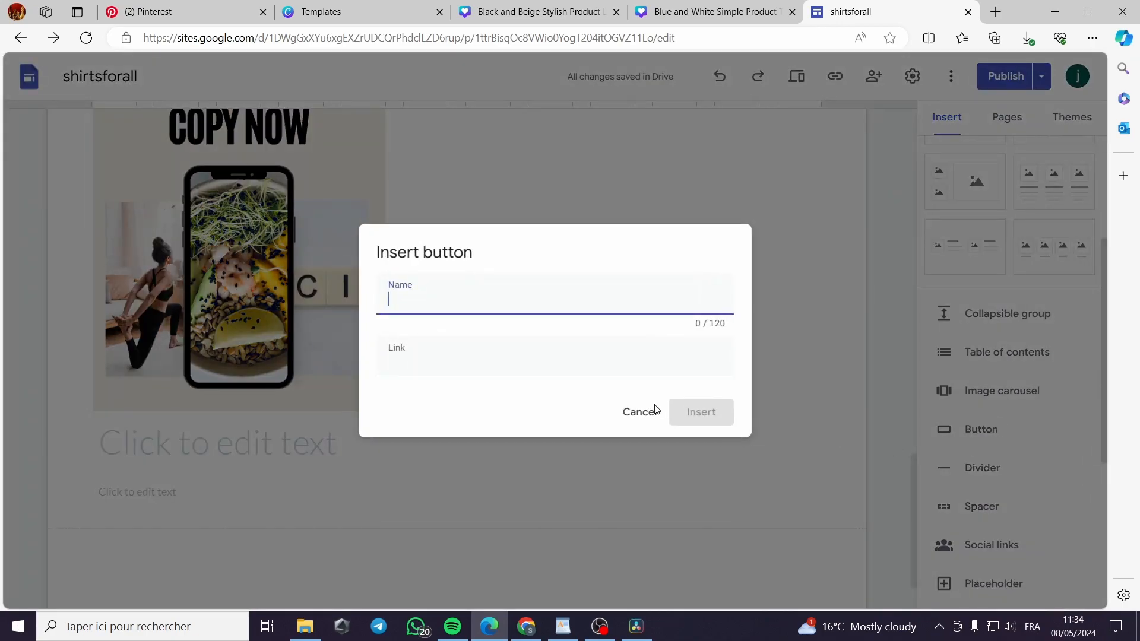
left_click(430, 299)
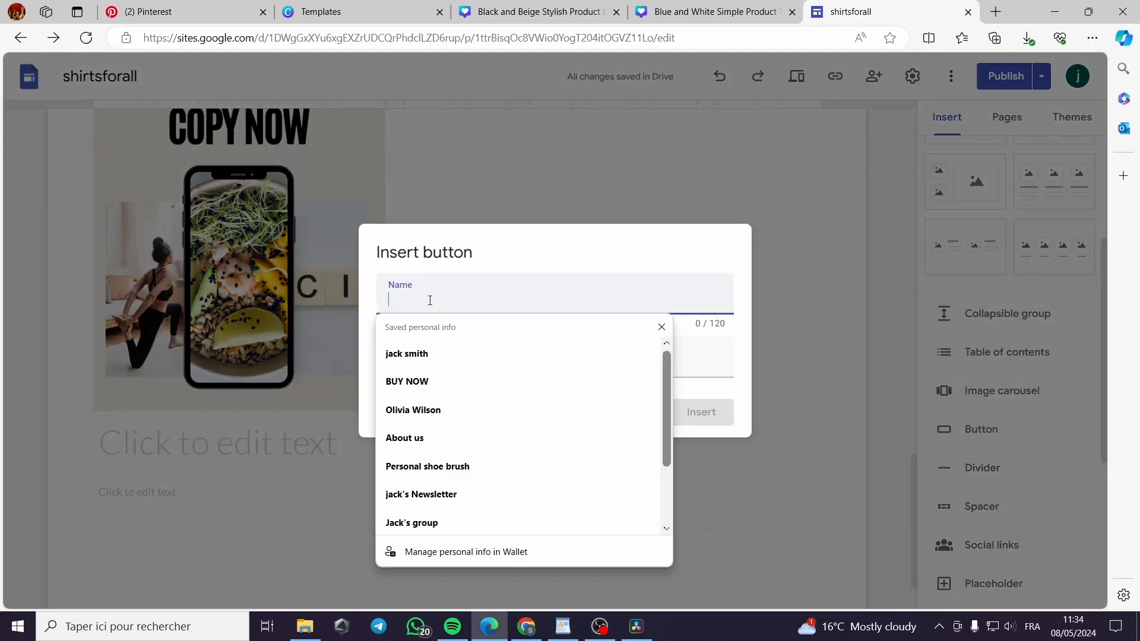
left_click(433, 381)
Step: Copy the Black and Beige Pinterest pin's Canva design address, use it as the button's link and insert the button
left_click(449, 364)
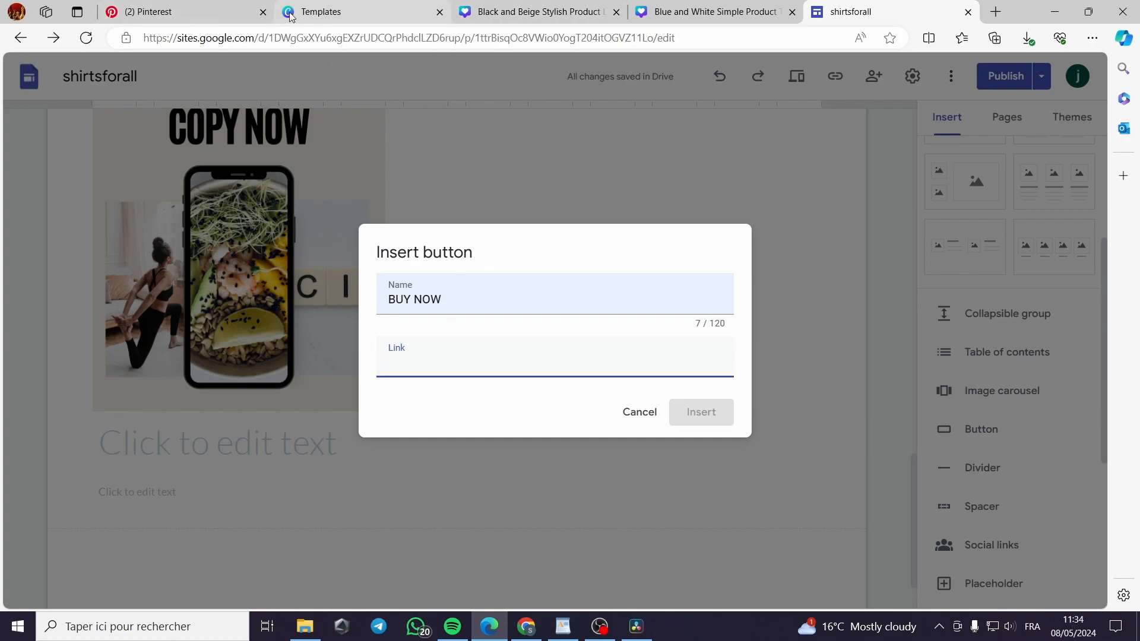
left_click(537, 12)
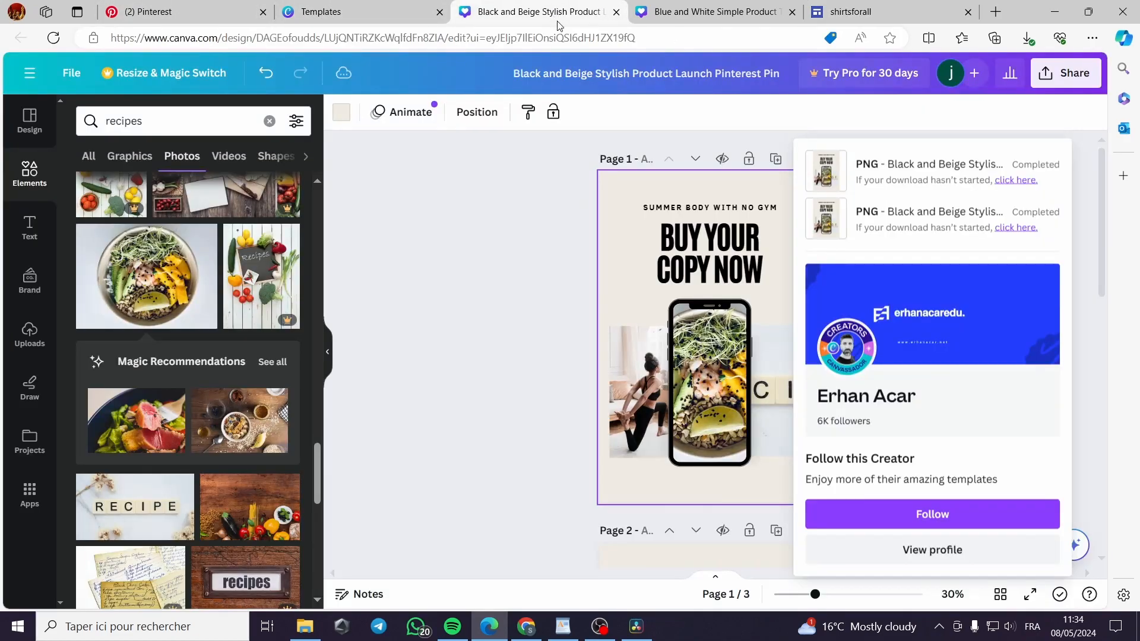
left_click(713, 12)
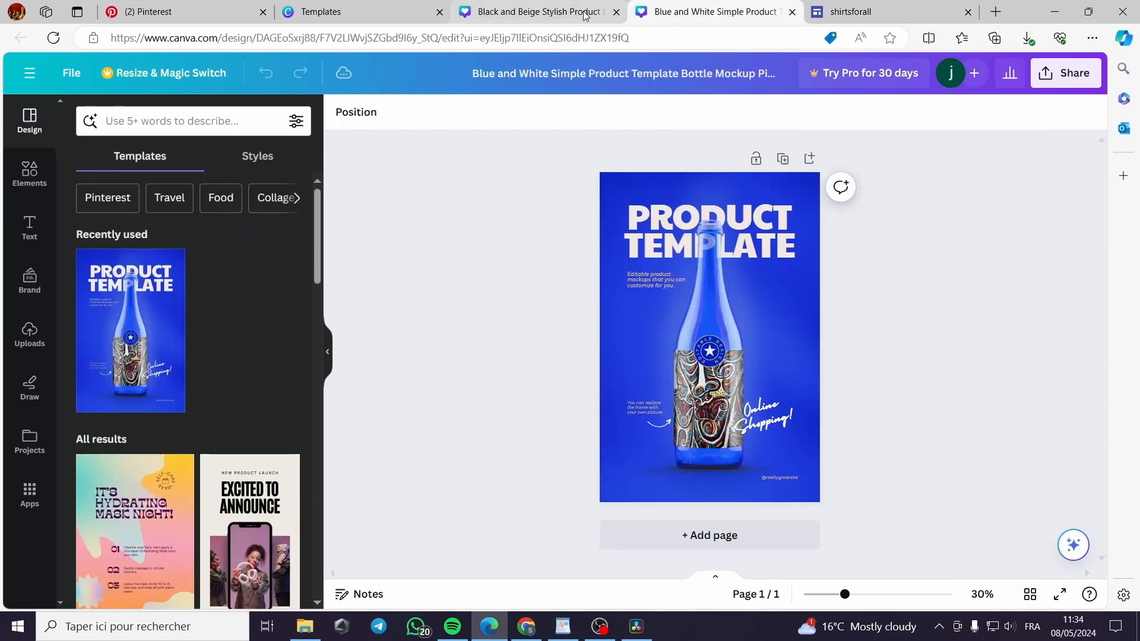
left_click(538, 12)
left_click(645, 39)
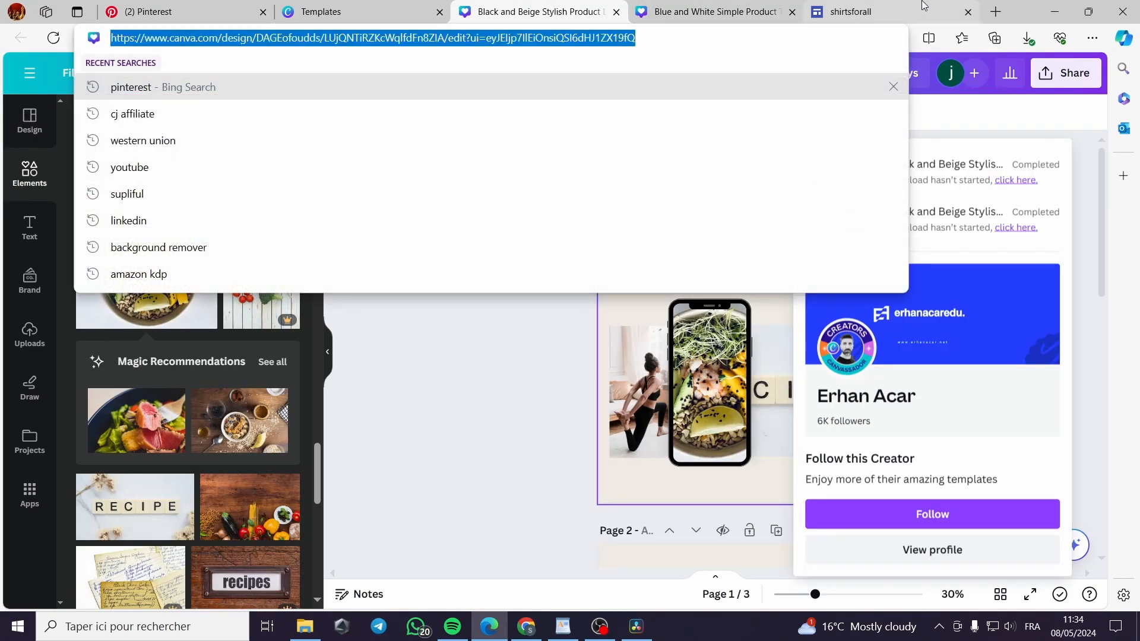
left_click(893, 7)
key("ctrl+v")
key("Return")
Step: Shift the recipe image block towards the page's middle and place the new BUY NOW button directly beneath the image
left_click_drag(150, 422, 219, 286)
scroll(330, 416, "up", 5)
left_click_drag(169, 347, 351, 433)
scroll(436, 404, "down", 2)
scroll(436, 404, "down", 3)
scroll(351, 432, "up", 2)
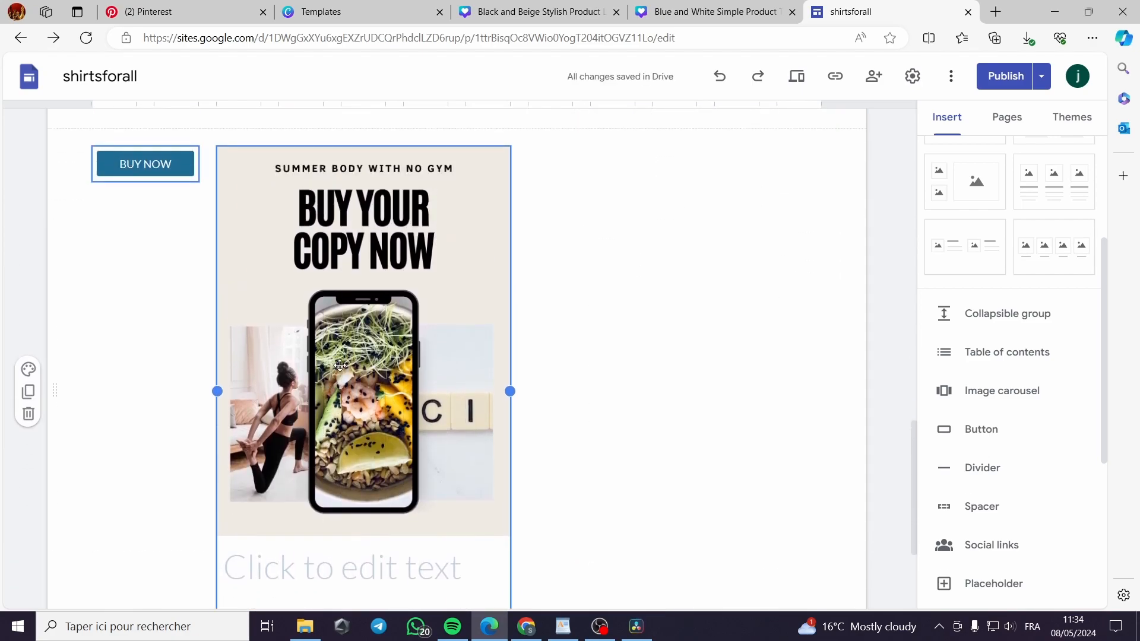
left_click_drag(161, 193, 446, 498)
scroll(376, 473, "down", 1)
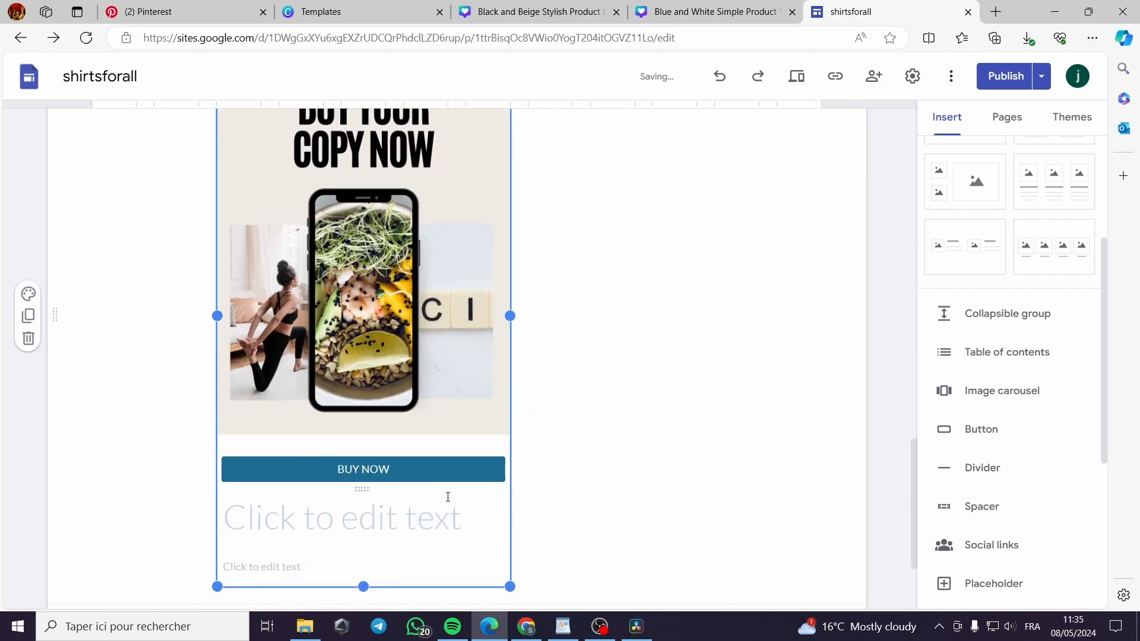
Step: Delete the empty title placeholder below the BUY NOW button
left_click(363, 510)
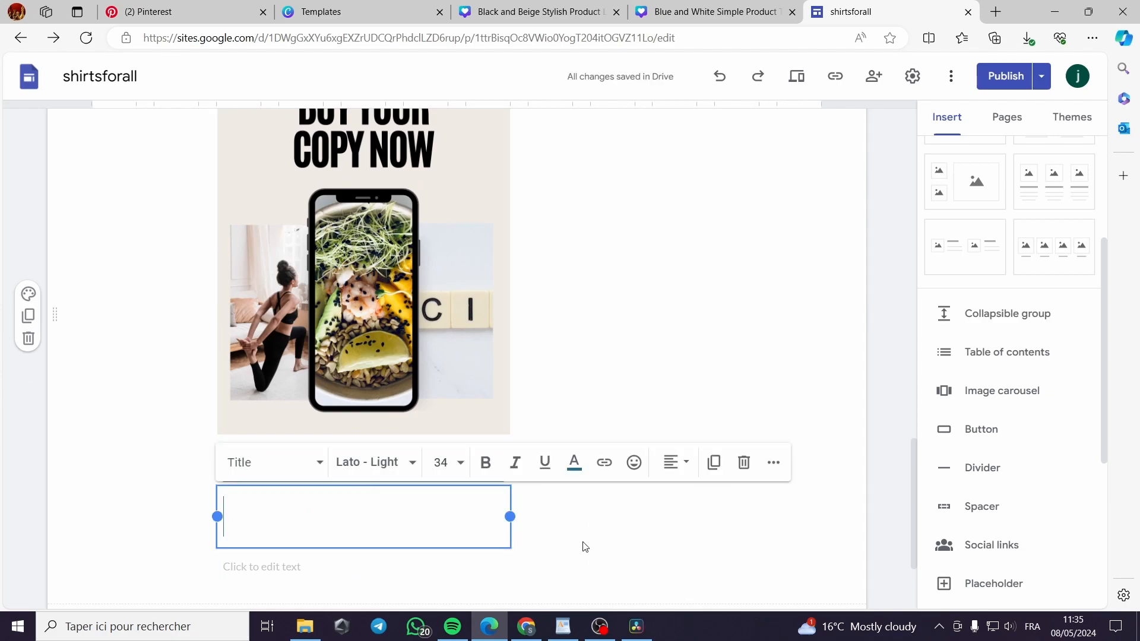
left_click(646, 523)
left_click(443, 515)
left_click(746, 473)
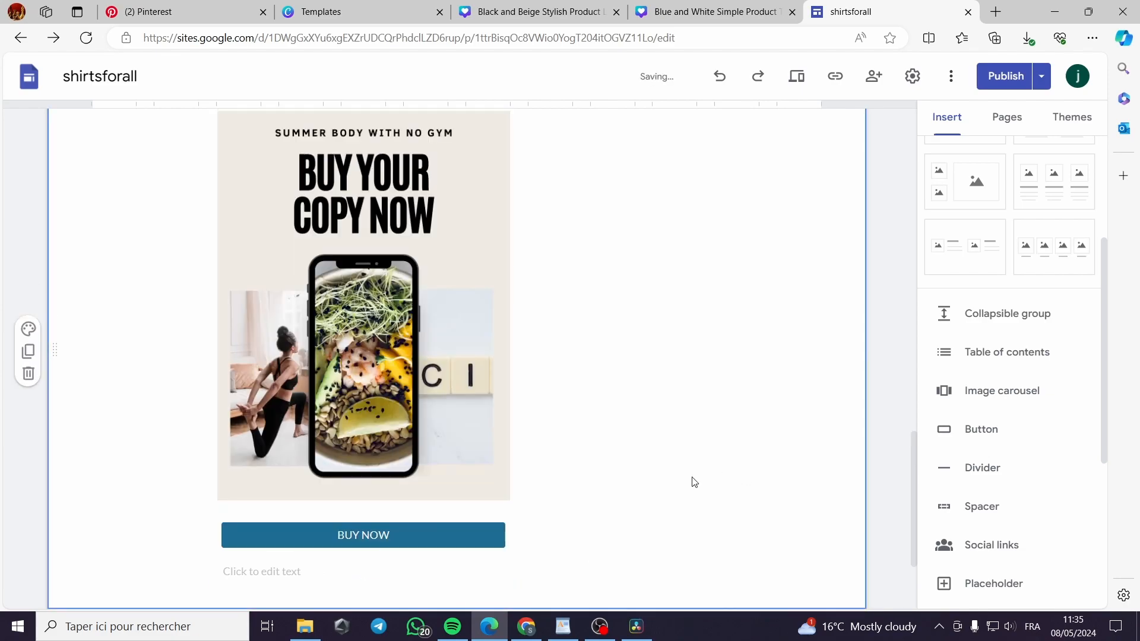
left_click(287, 571)
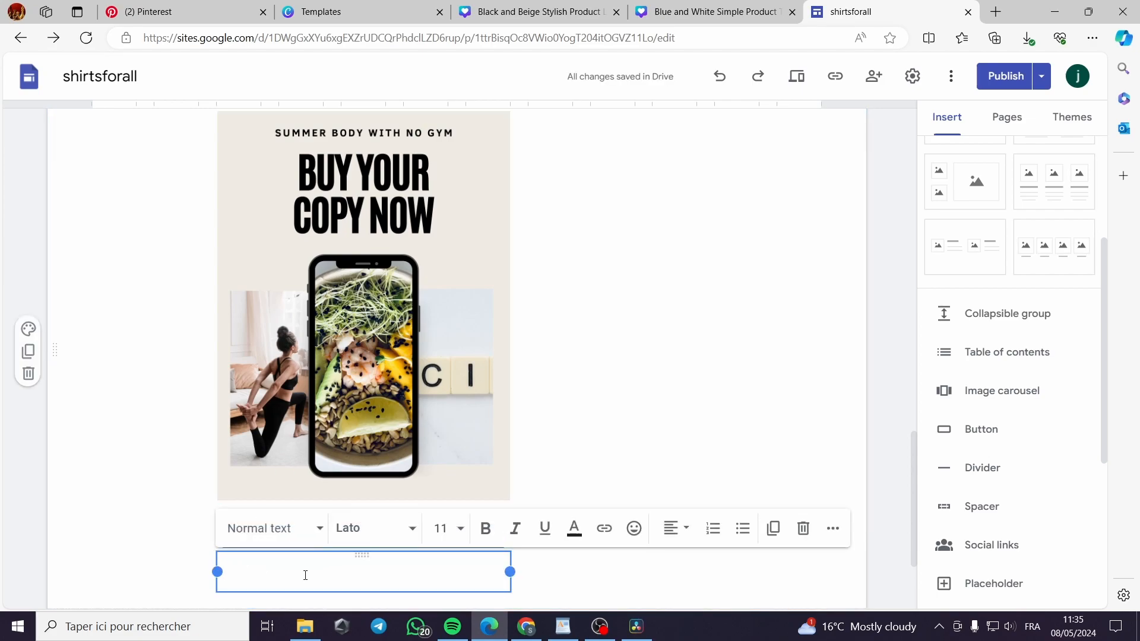
left_click(575, 576)
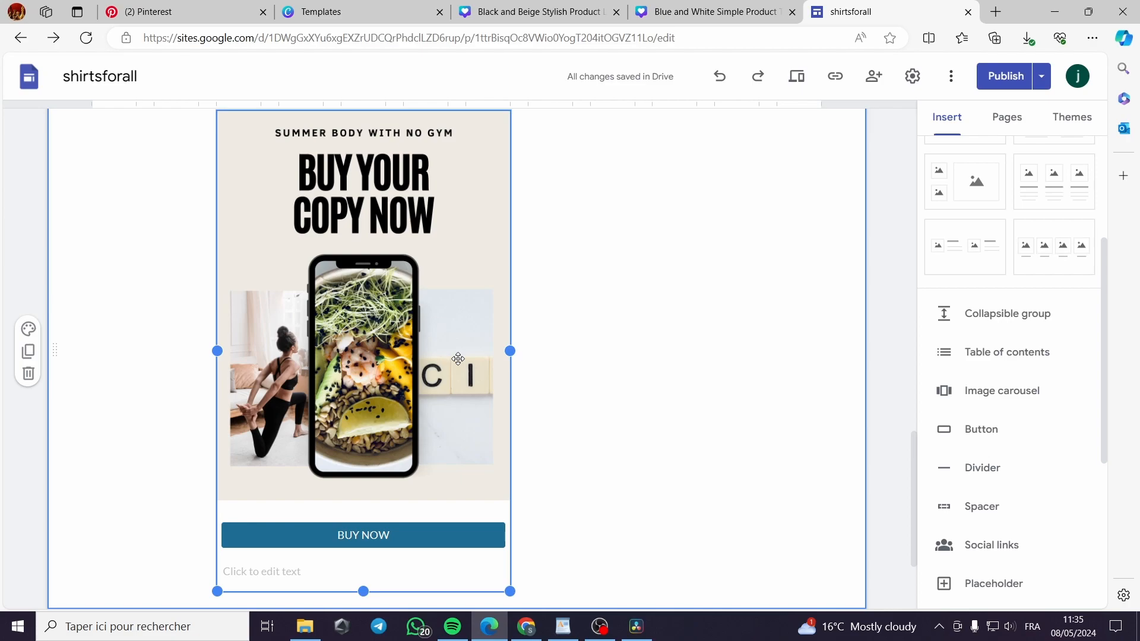
scroll(458, 359, "up", 5)
scroll(458, 359, "down", 5)
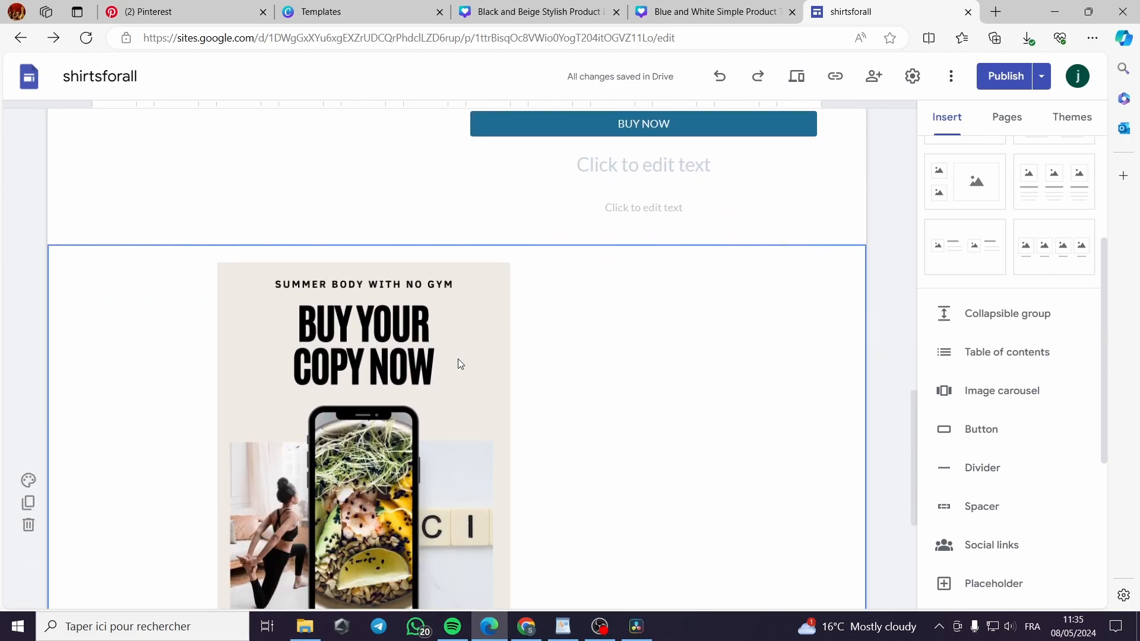
Step: Switch to the Canva templates page and return to Canva's home page
left_click(361, 10)
left_click(1078, 76)
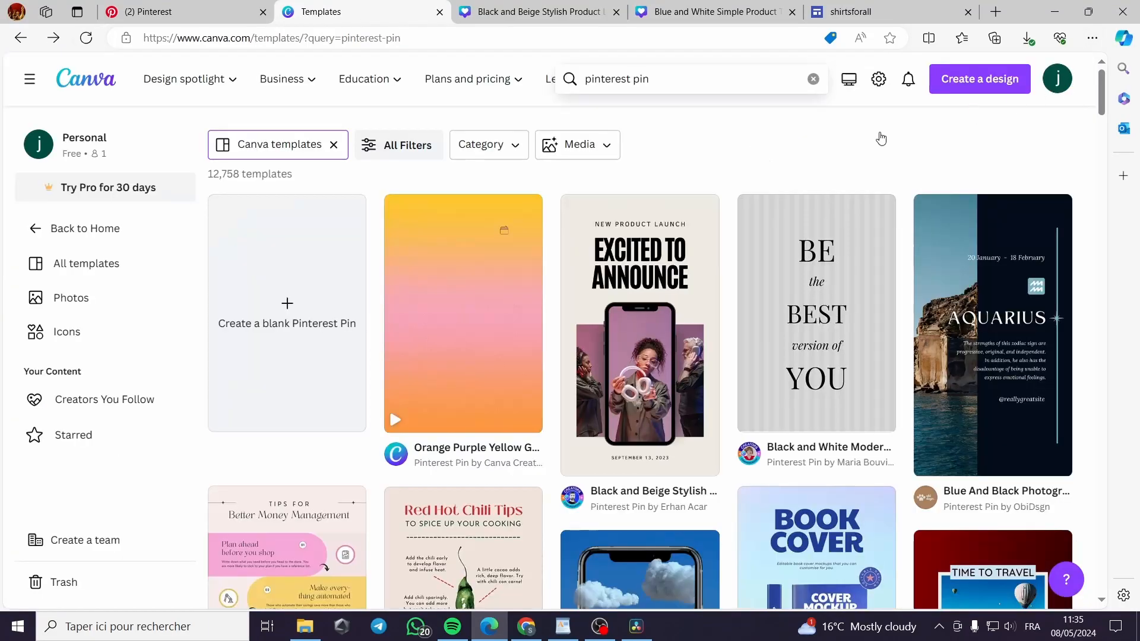
left_click(86, 79)
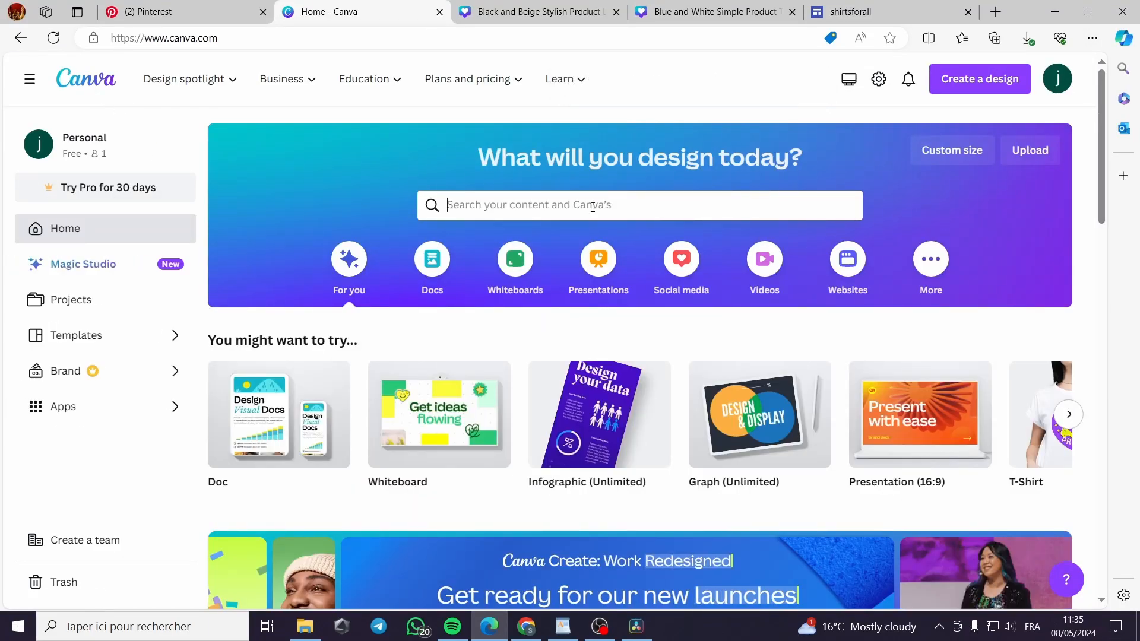
Step: Find the Website format (1366 × 768 px) among the suggested design types and create a blank design from it
left_click(593, 205)
left_click(944, 516)
left_click(1070, 417)
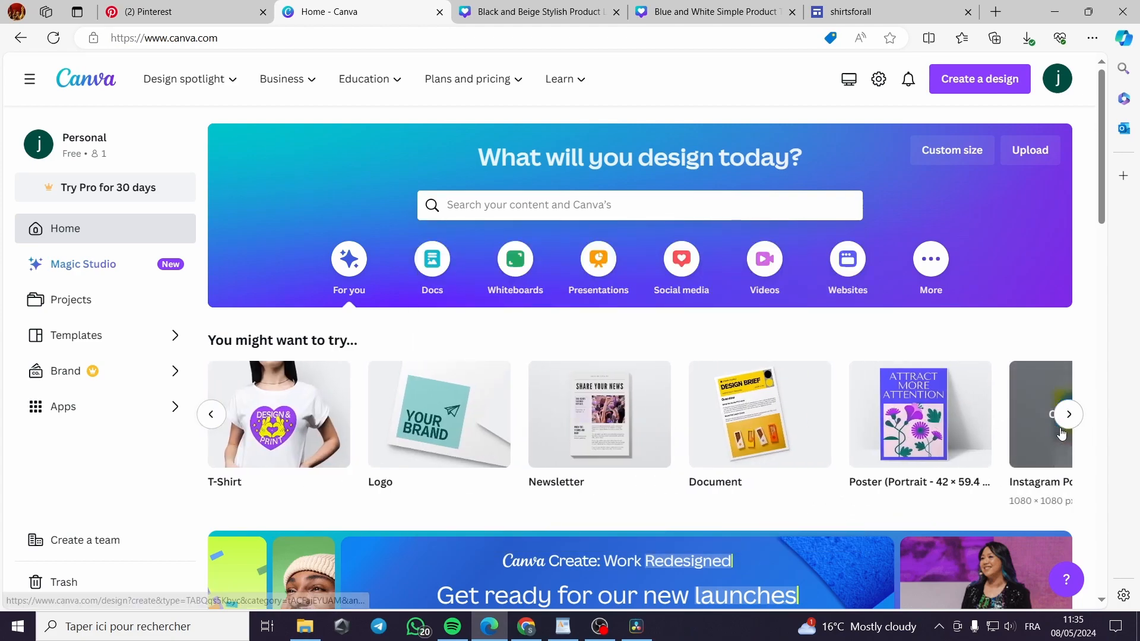
left_click(1073, 426)
left_click(1073, 427)
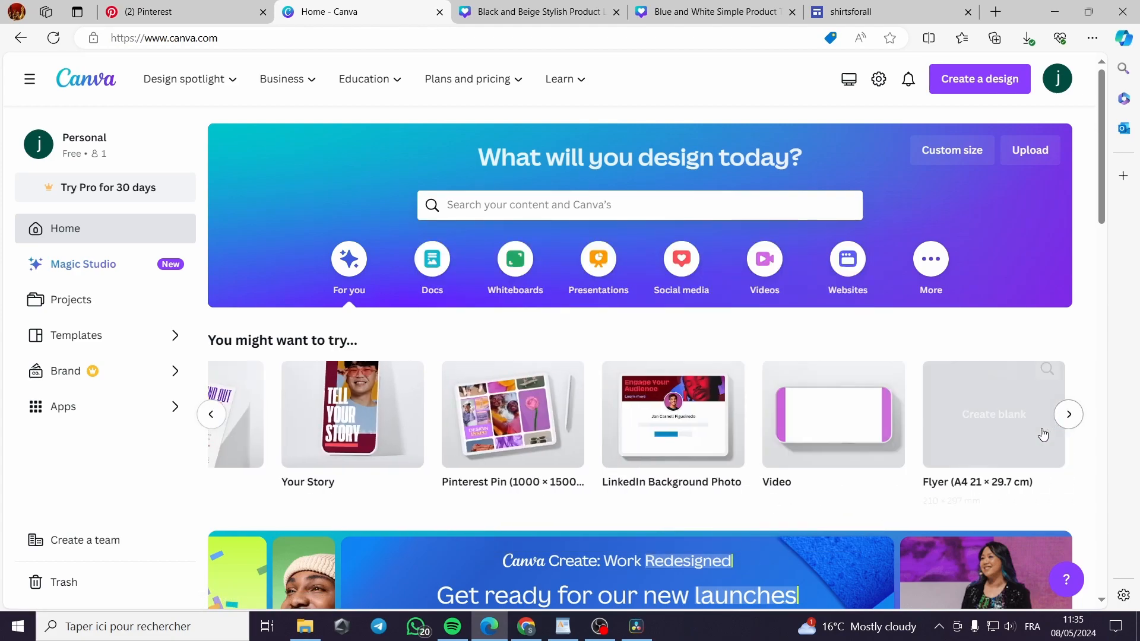
left_click(214, 421)
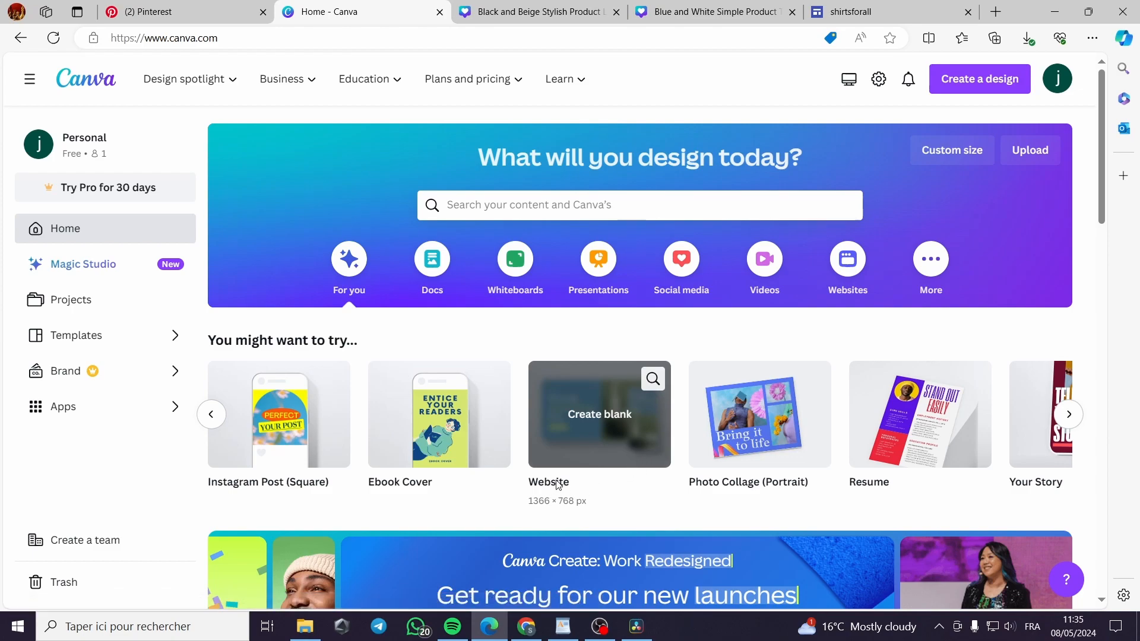
left_click(592, 447)
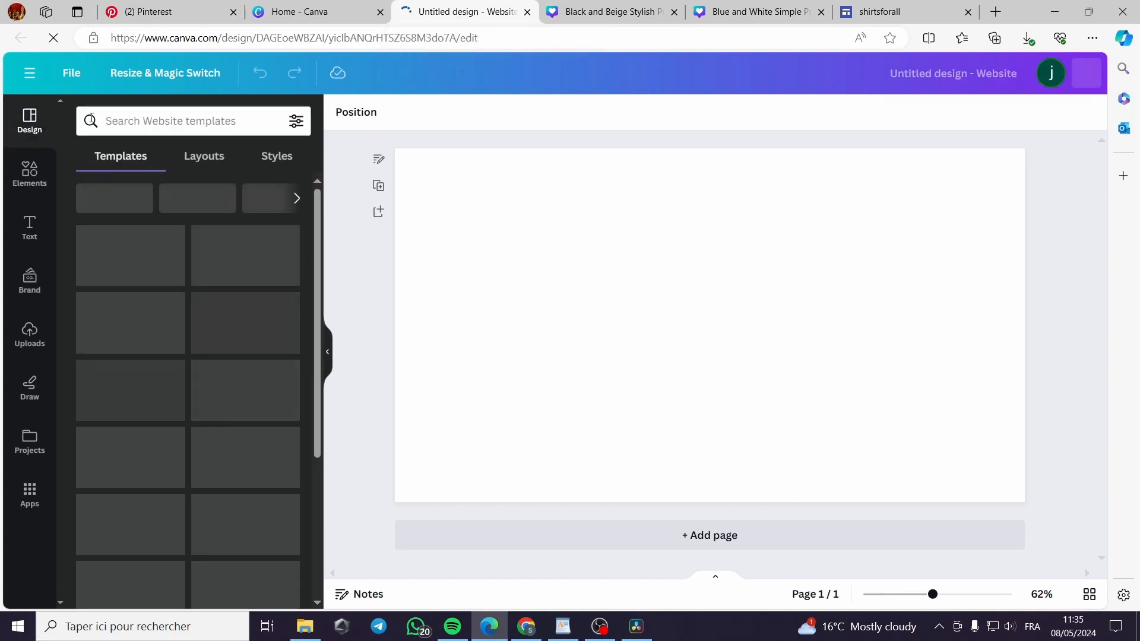
Step: Look through the existing projects from the blank website design and return to Canva's home page
left_click(30, 452)
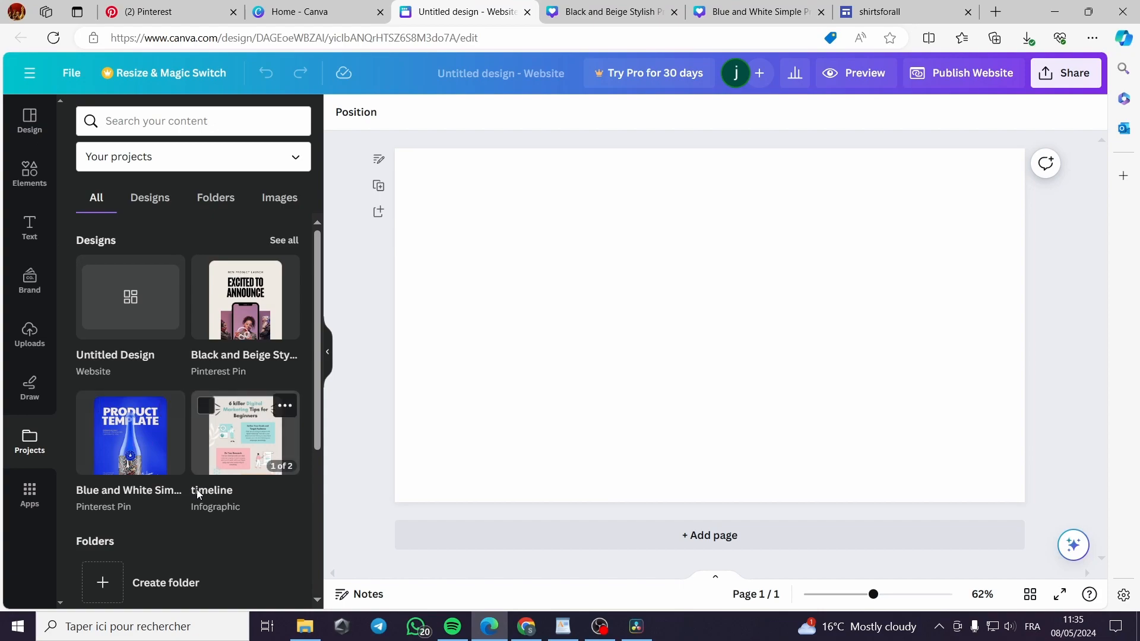
scroll(199, 492, "down", 5)
scroll(199, 492, "up", 5)
left_click(29, 73)
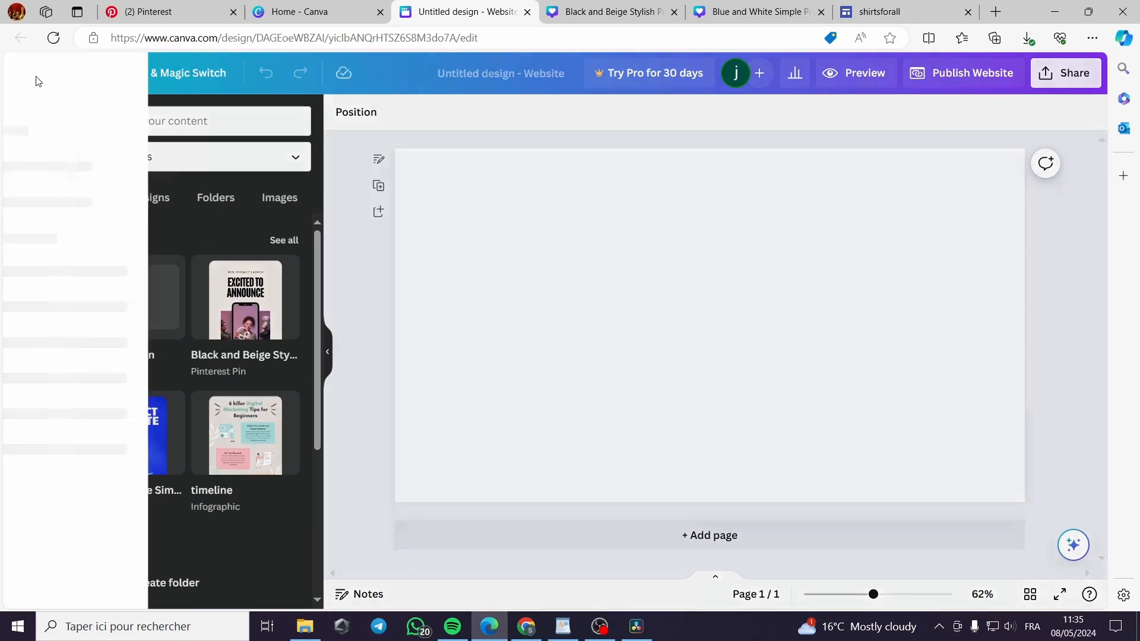
left_click(40, 76)
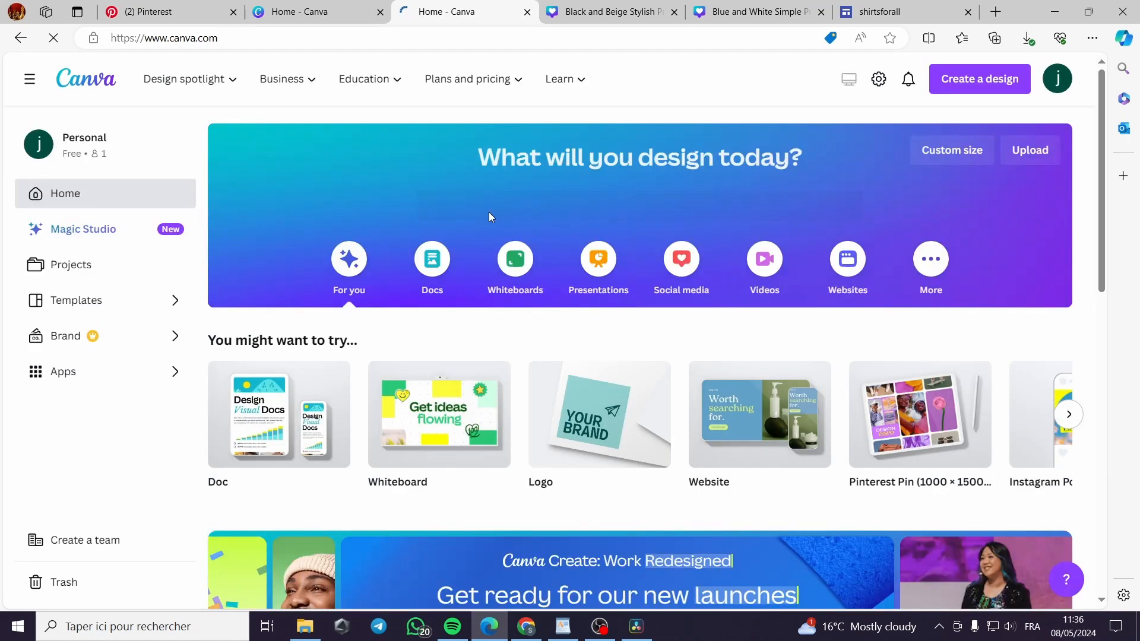
Step: Search Canva for "website"
type("webss")
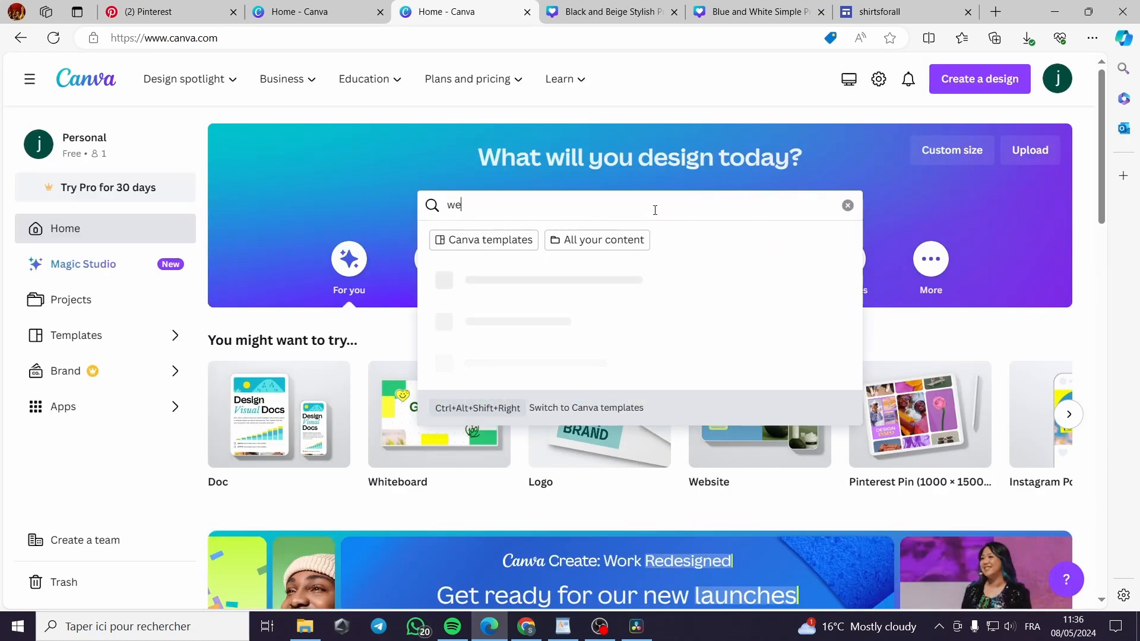
type("site")
key("BackSpace")
key("Return")
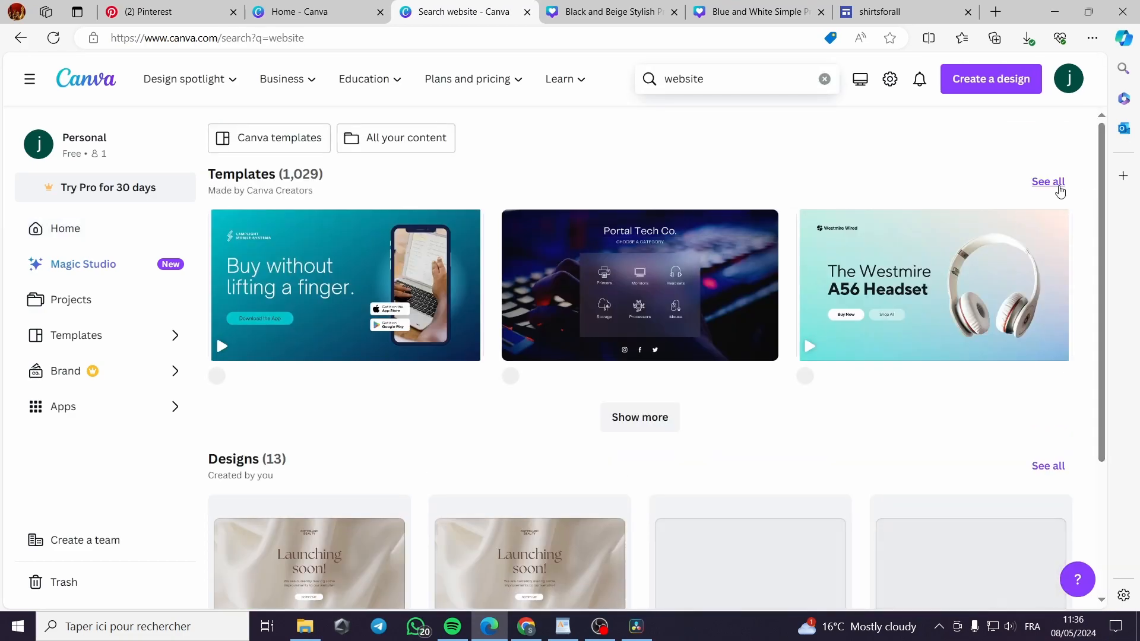
Step: Browse the full list of website templates and return to the overall search results
left_click(1040, 182)
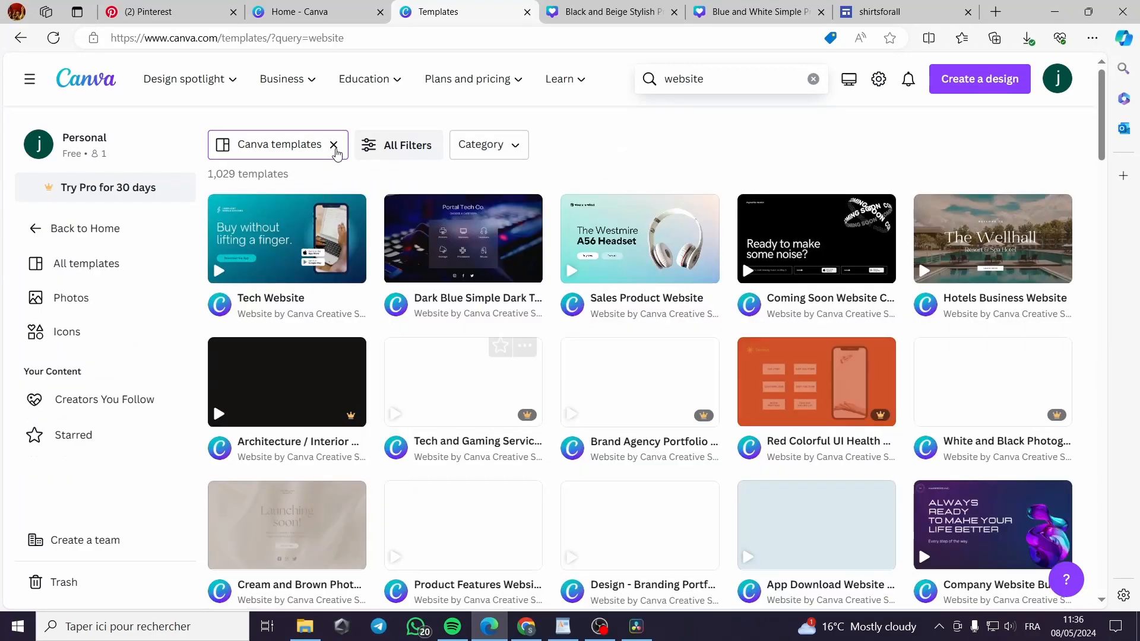
scroll(748, 432, "down", 4)
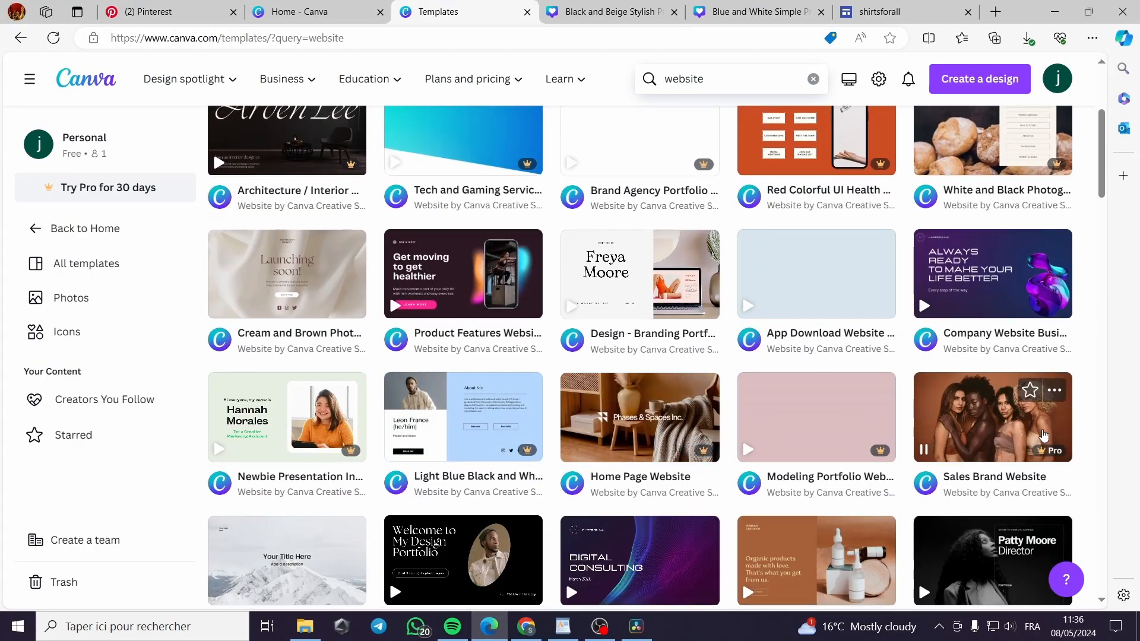
scroll(1042, 436, "down", 7)
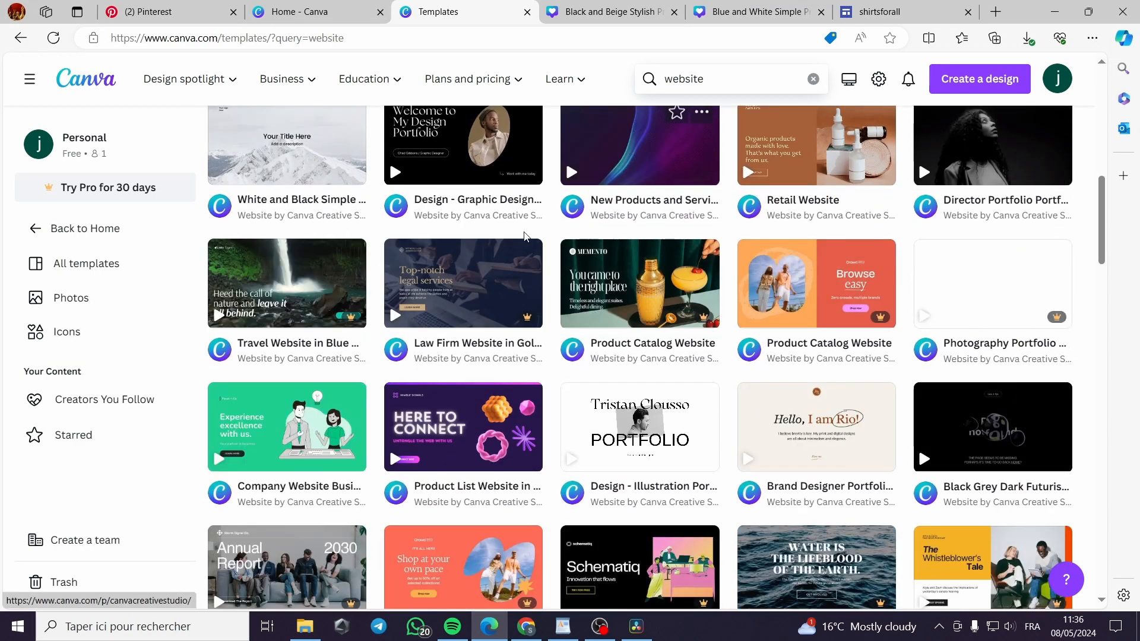
scroll(451, 475, "up", 11)
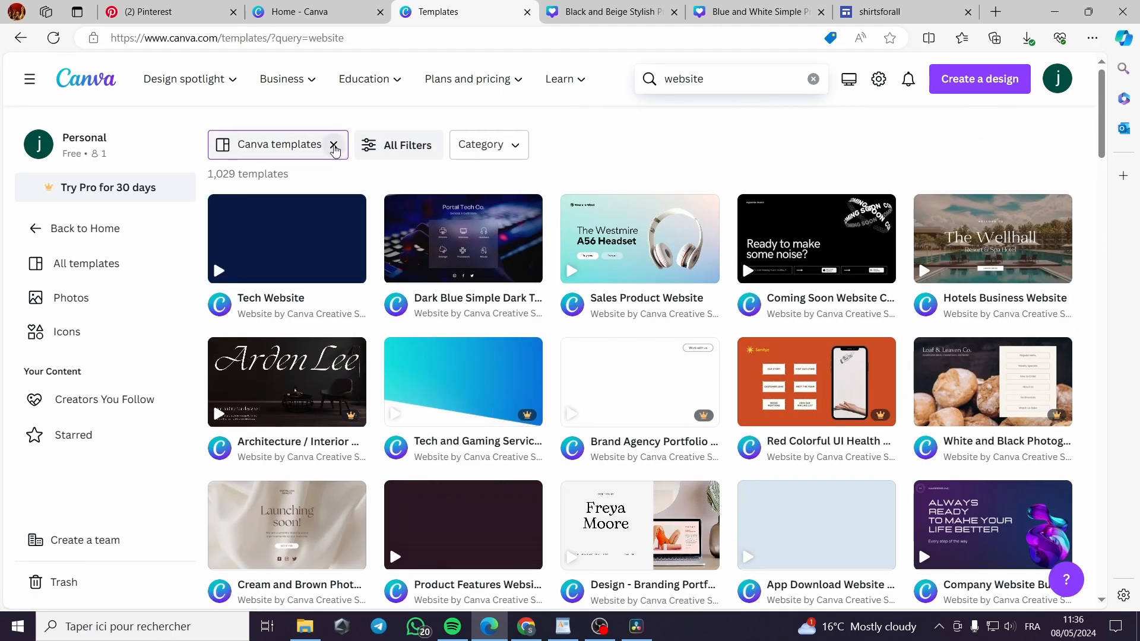
left_click(334, 146)
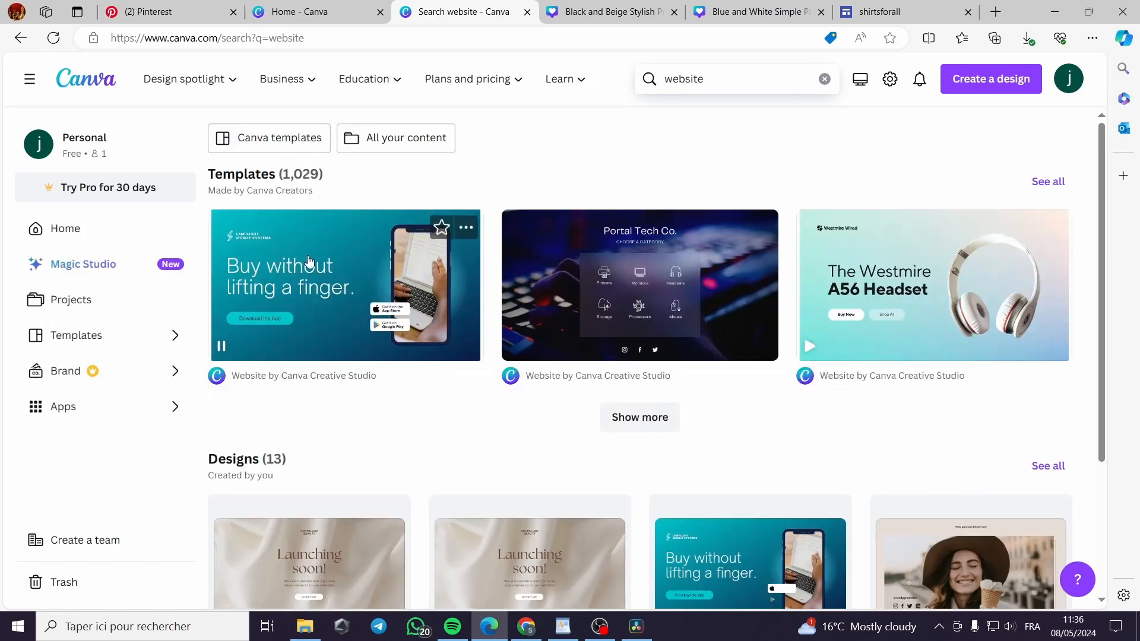
Step: Find the Human Resources Resume Website among your own designs in the search results and open it
scroll(376, 402, "down", 4)
left_click(636, 529)
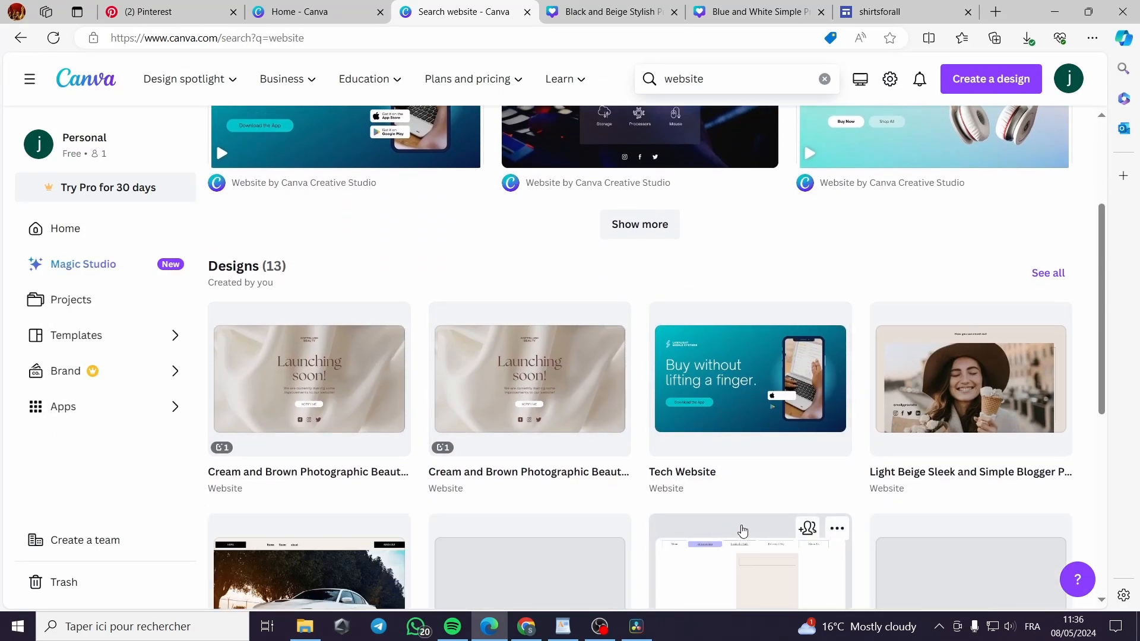
scroll(755, 493, "down", 4)
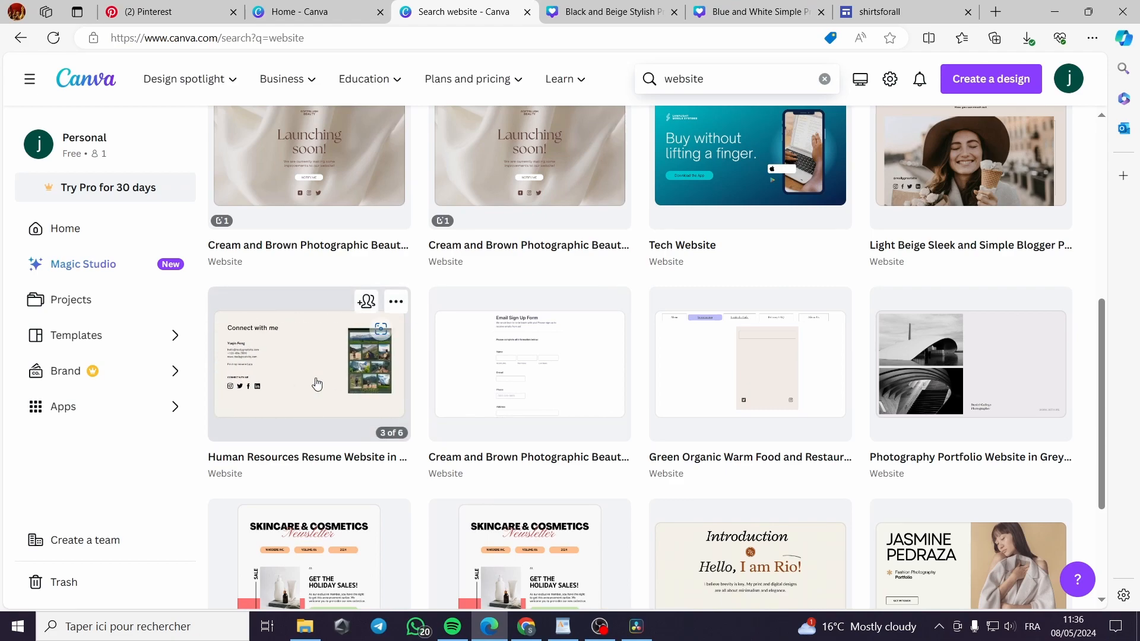
left_click(317, 384)
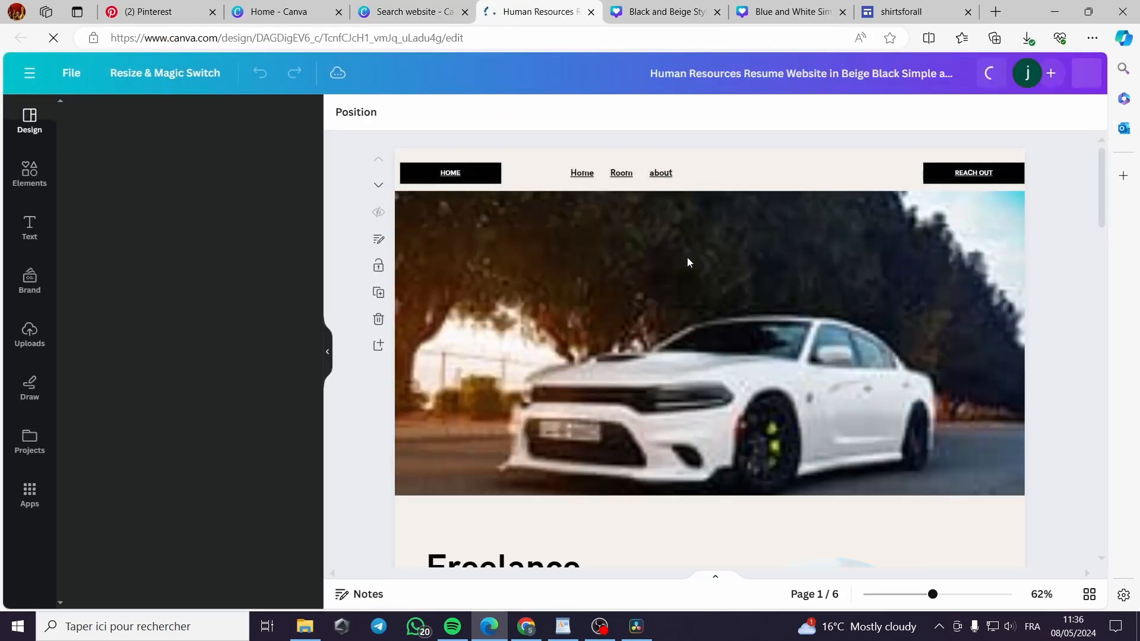
Step: Examine the website design's sections, including the Freelance services block with its BUY NOW button and the Connect with me section
scroll(693, 329, "down", 10)
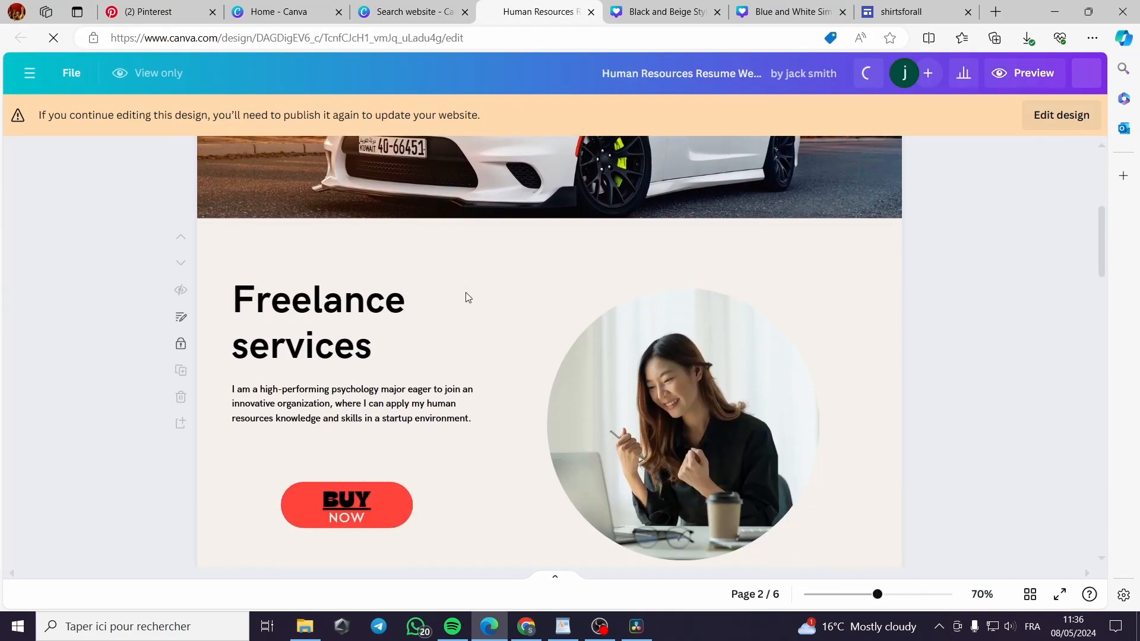
scroll(720, 312, "down", 1)
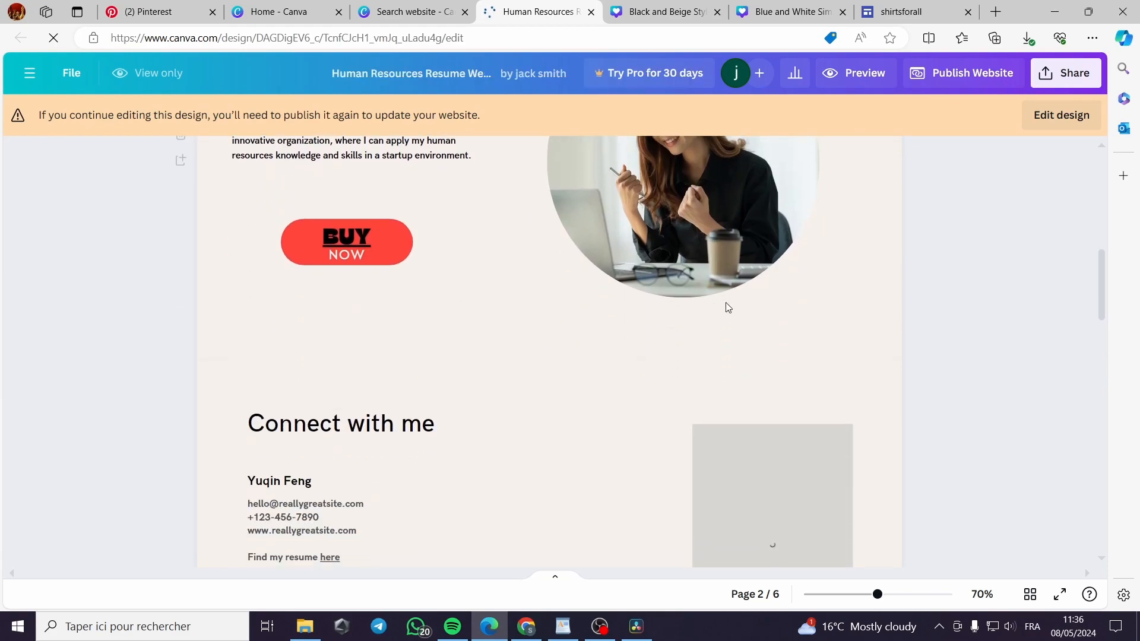
scroll(762, 229, "up", 3)
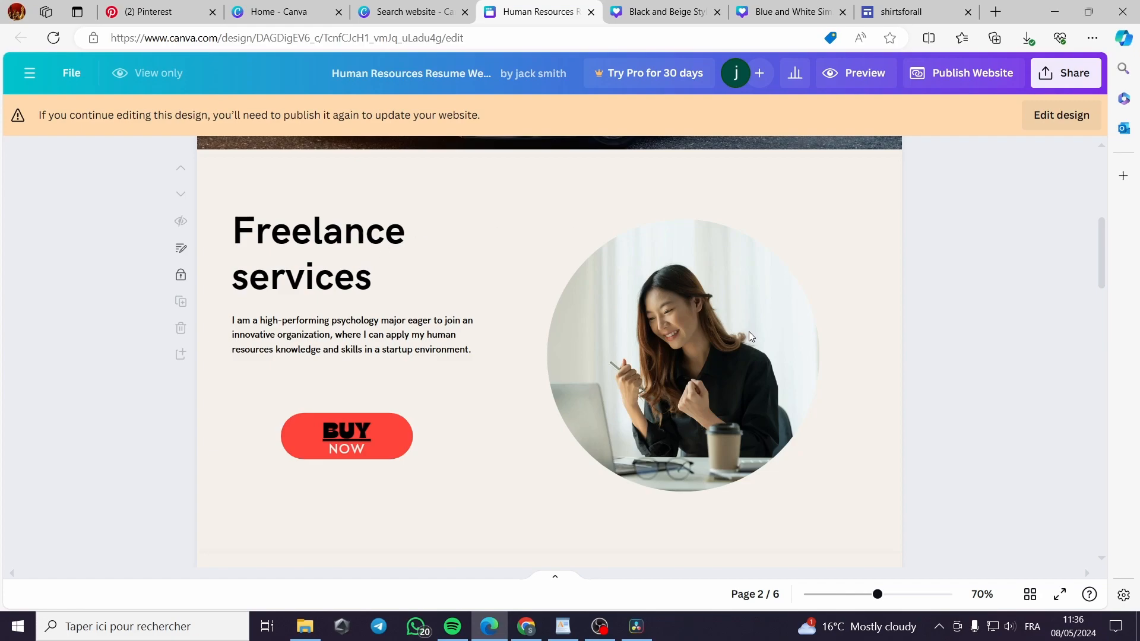
scroll(739, 309, "down", 4)
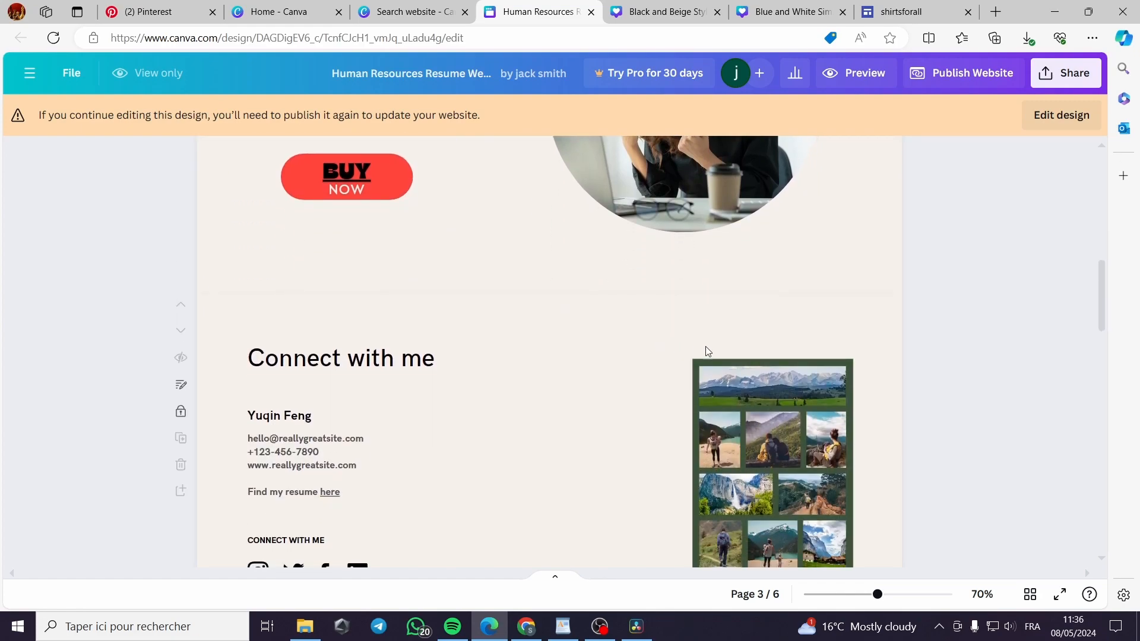
scroll(558, 336, "down", 2)
scroll(560, 357, "up", 6)
scroll(500, 344, "down", 3)
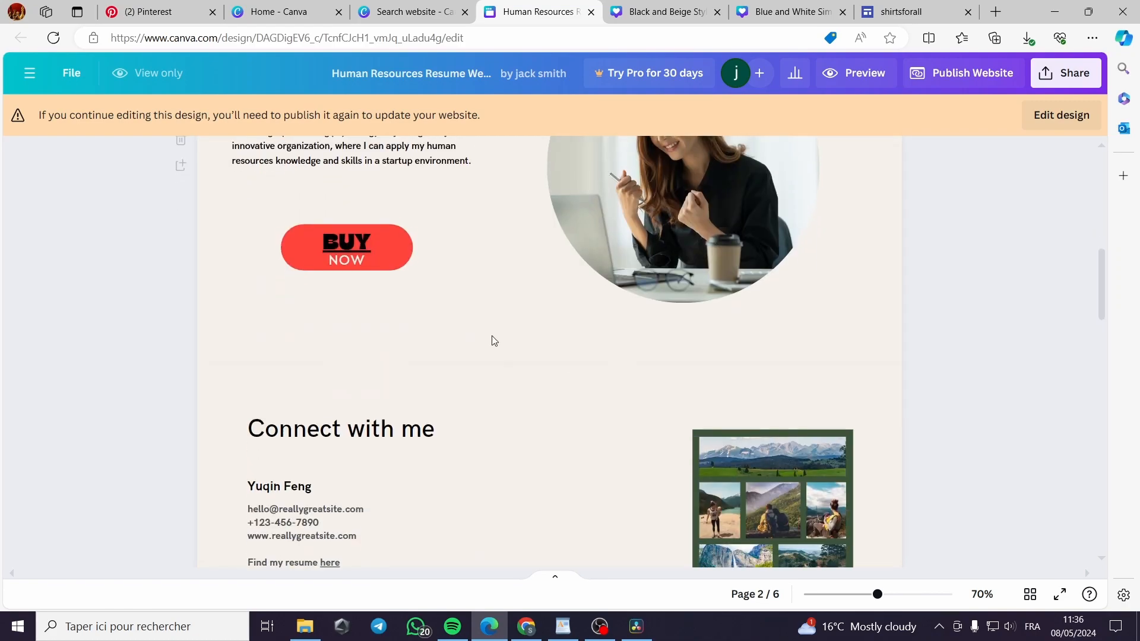
scroll(440, 309, "up", 2)
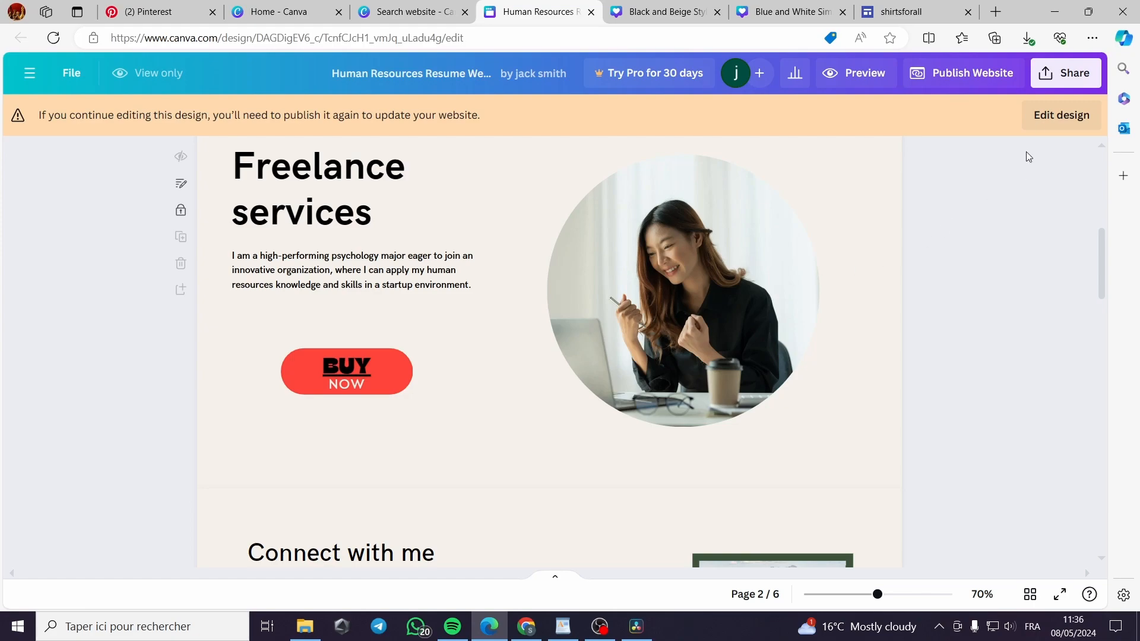
Step: Open the website's publishing options, edit its URL and copy the page path after simpleform.my.canva.site
left_click(1006, 73)
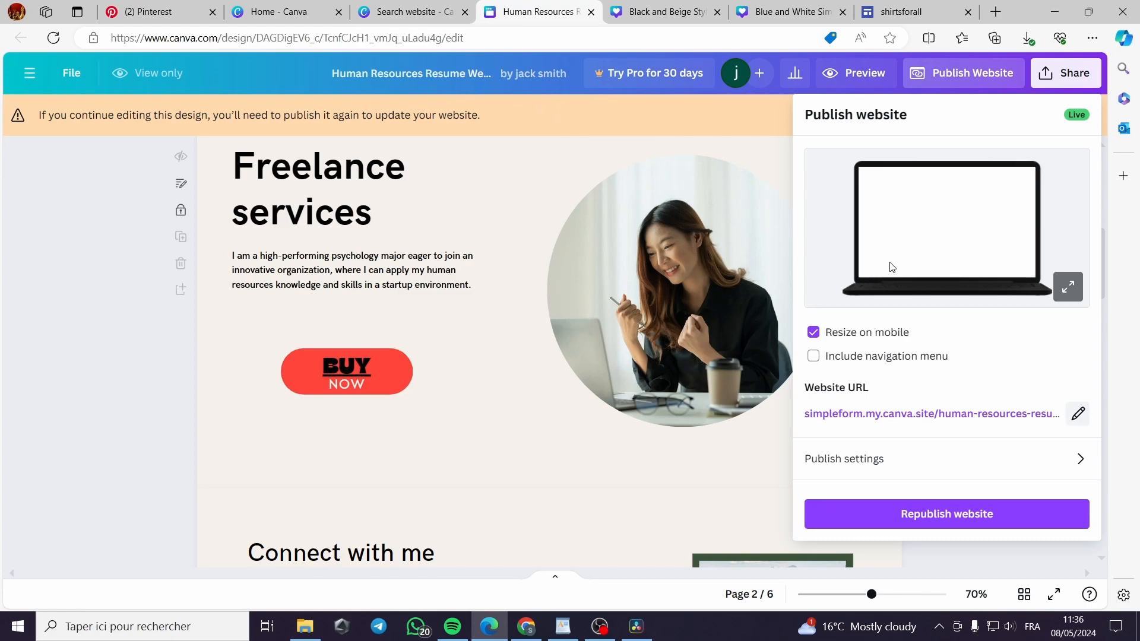
left_click(1073, 417)
left_click(830, 443)
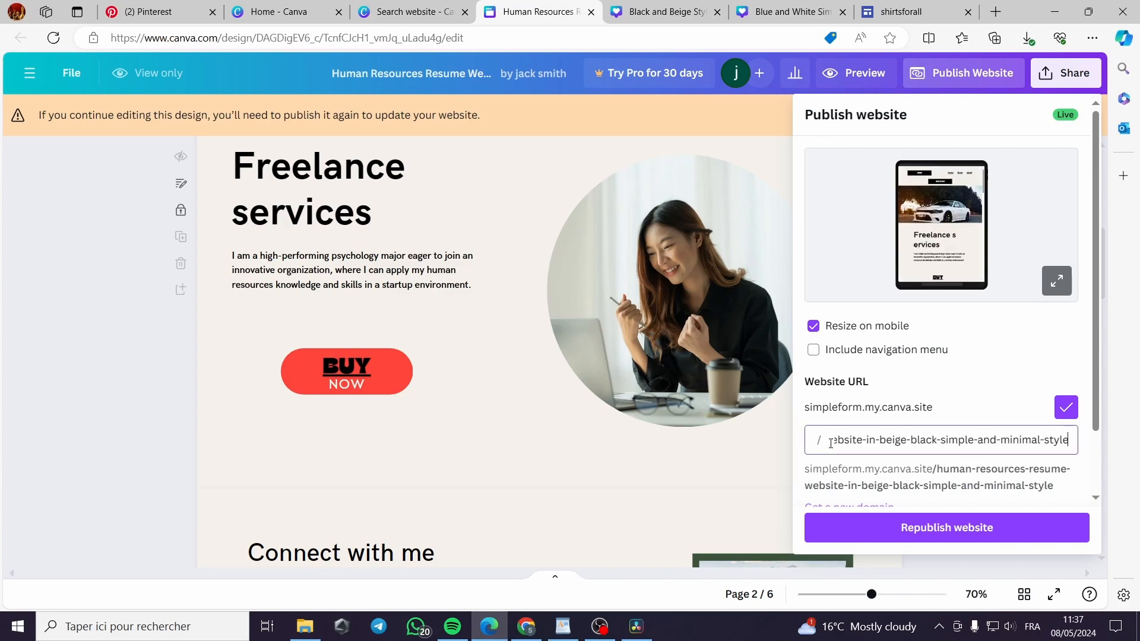
triple_click(1068, 437)
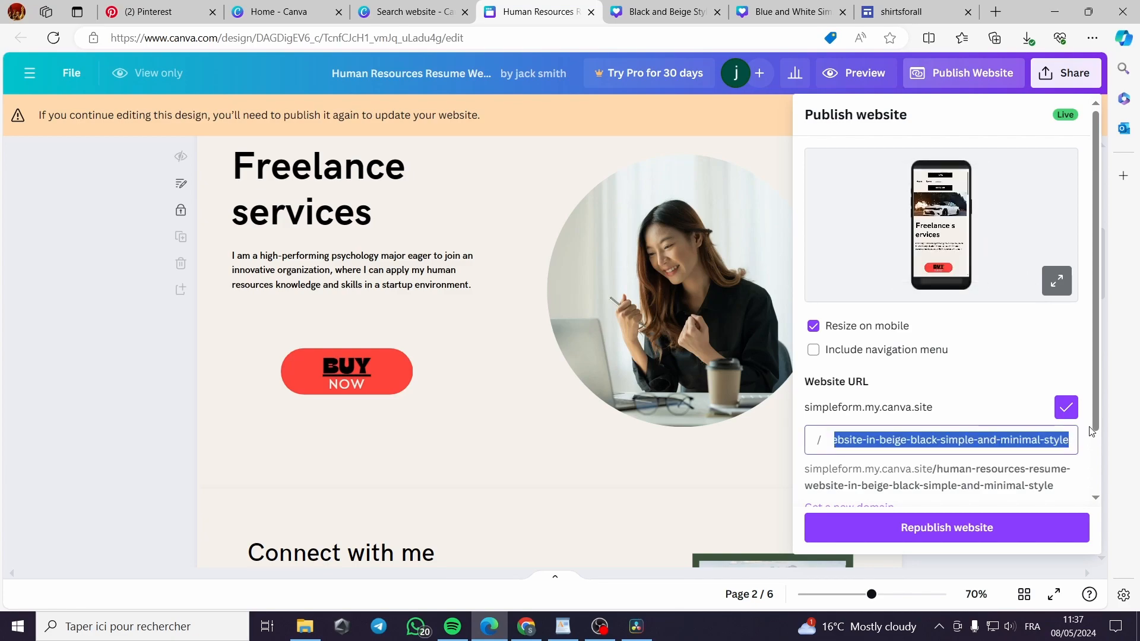
Step: Switch to the Pinterest pin draft, replace its link with the copied website path and try to publish it
left_click(146, 11)
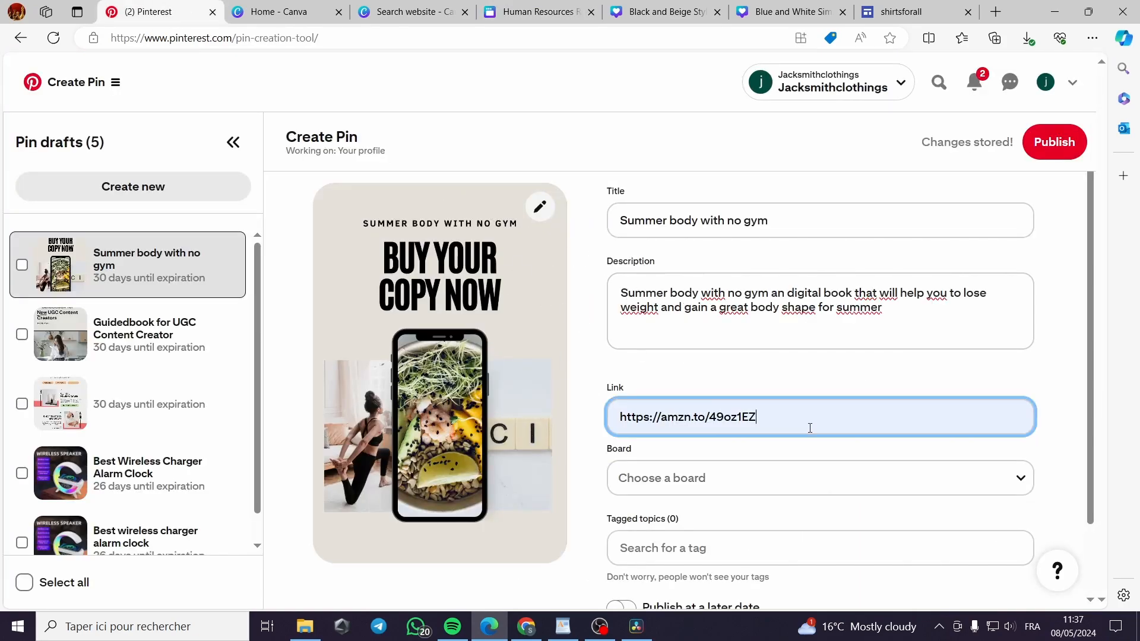
left_click_drag(812, 427, 619, 429)
key("ctrl+v")
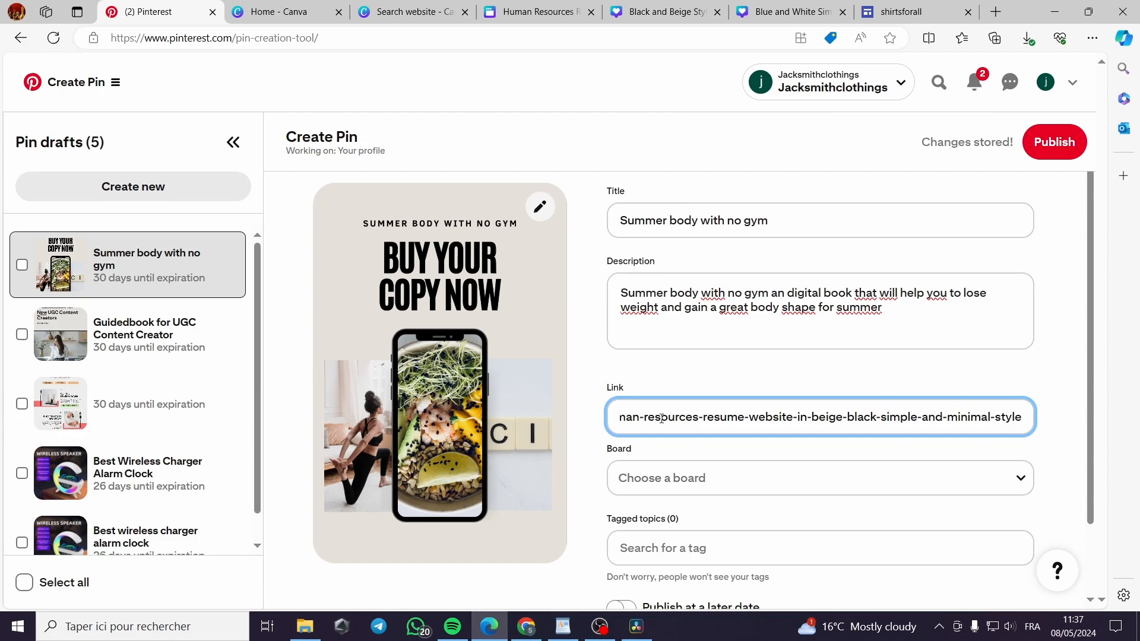
scroll(891, 238, "down", 2)
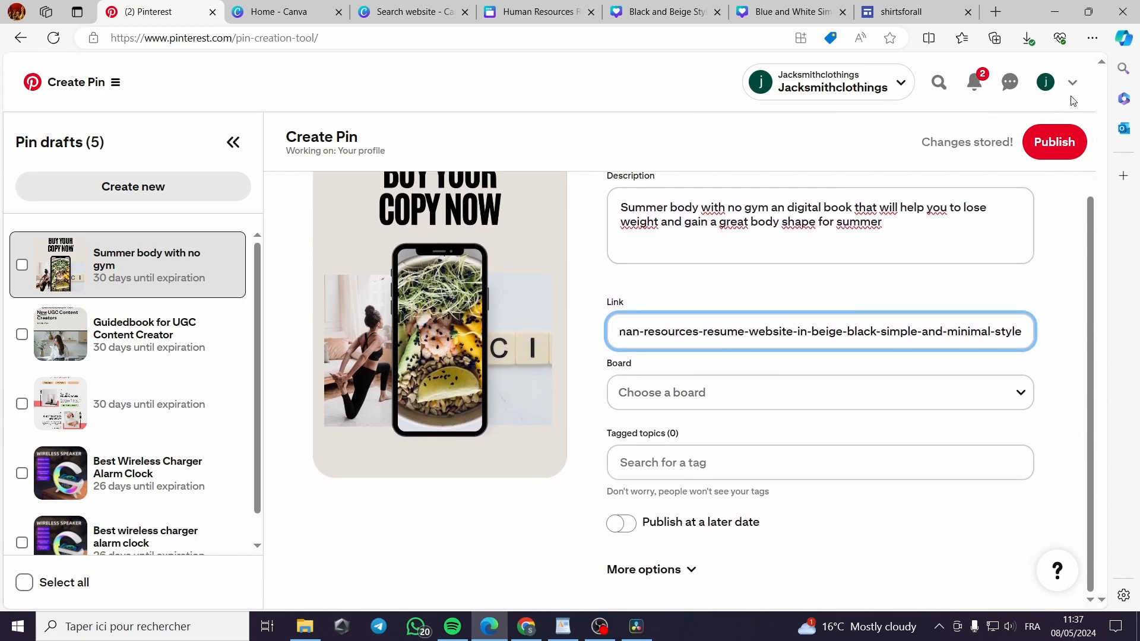
left_click(1050, 153)
left_click(792, 335)
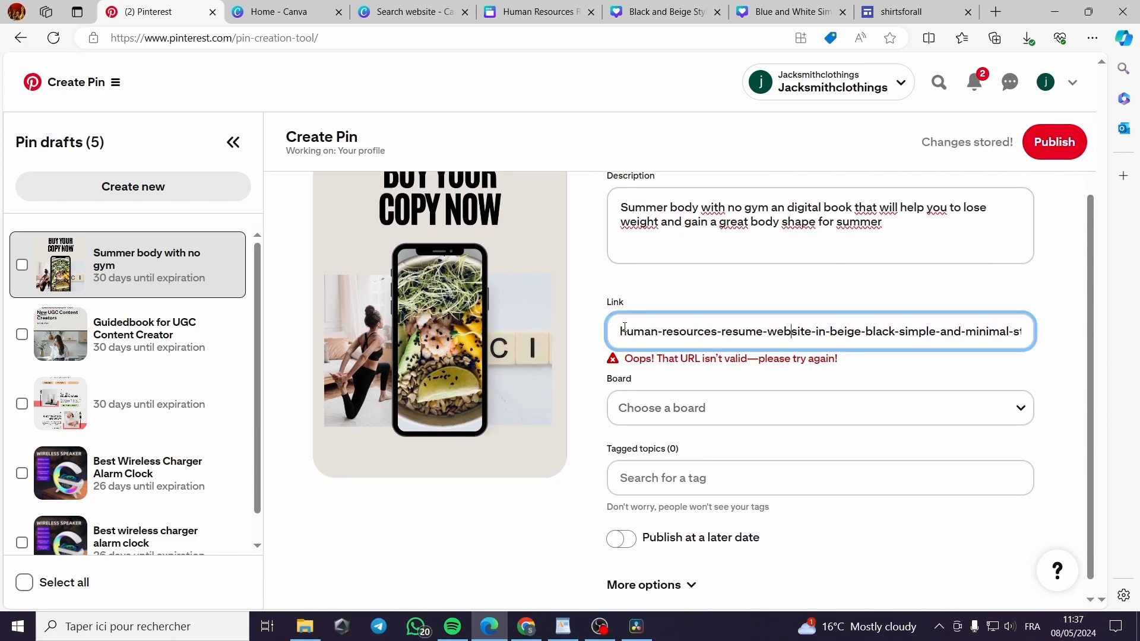
key("ctrl+a")
key("BackSpace")
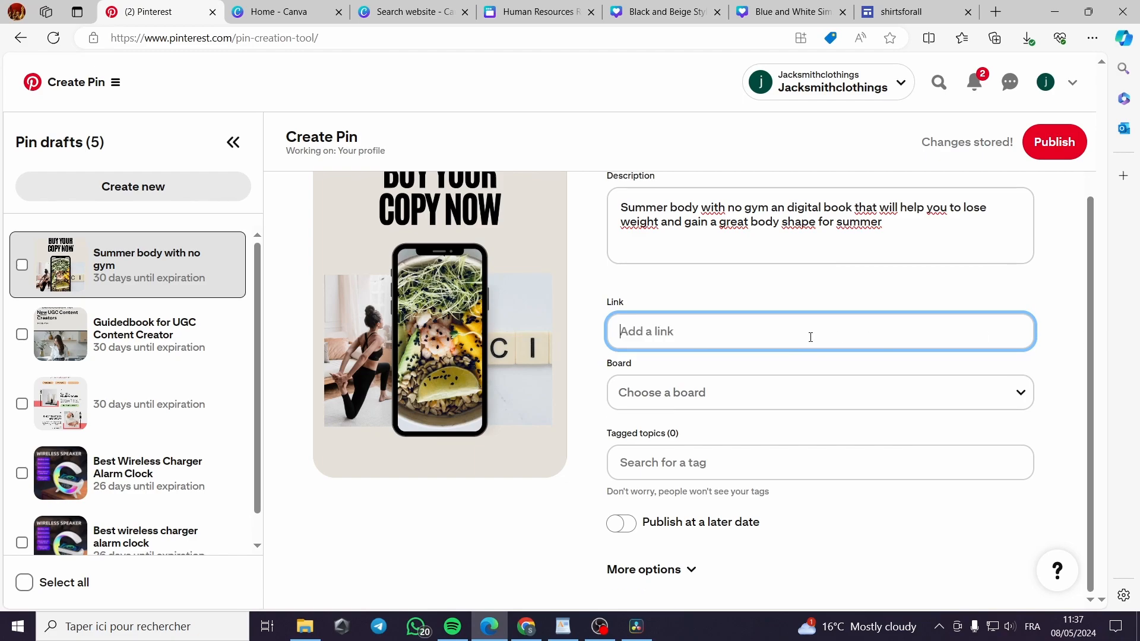
left_click(722, 385)
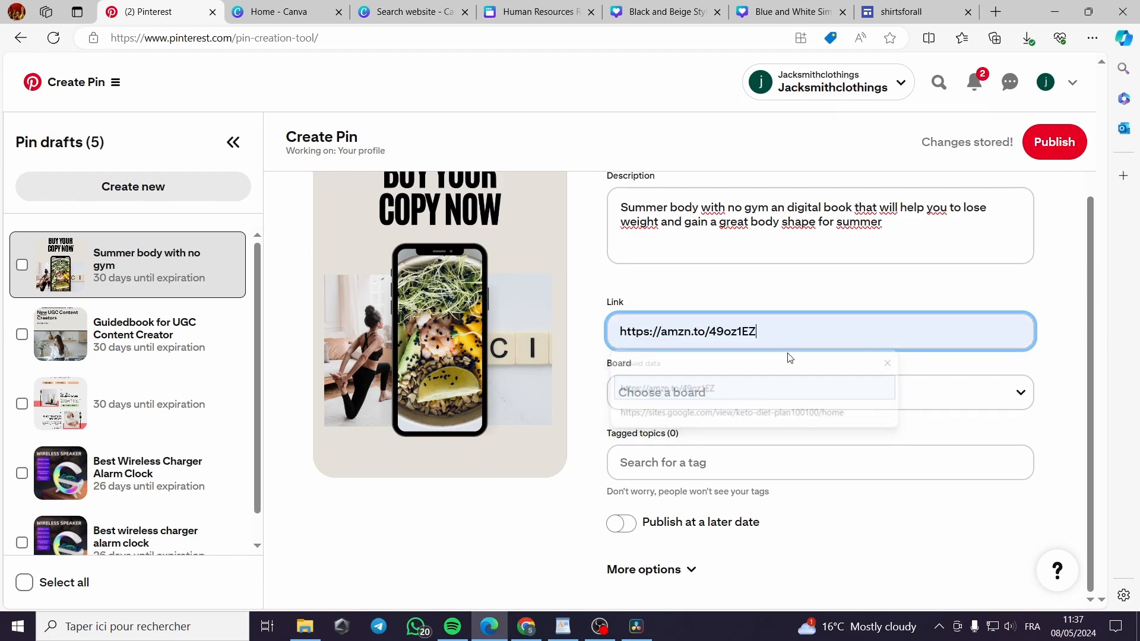
left_click(1063, 150)
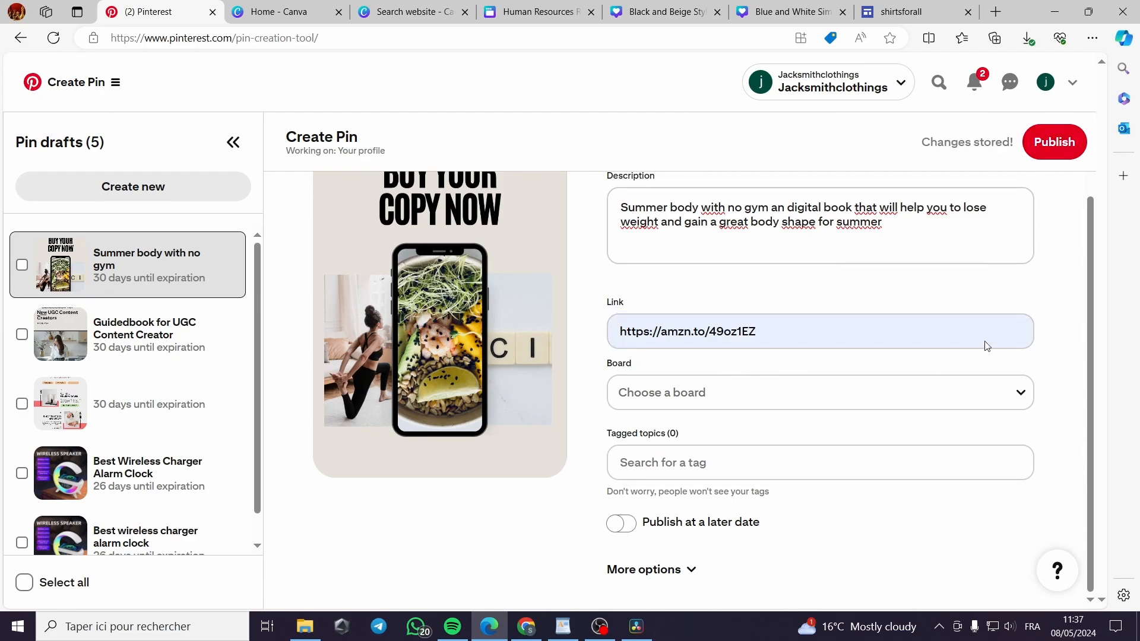
left_click(1066, 146)
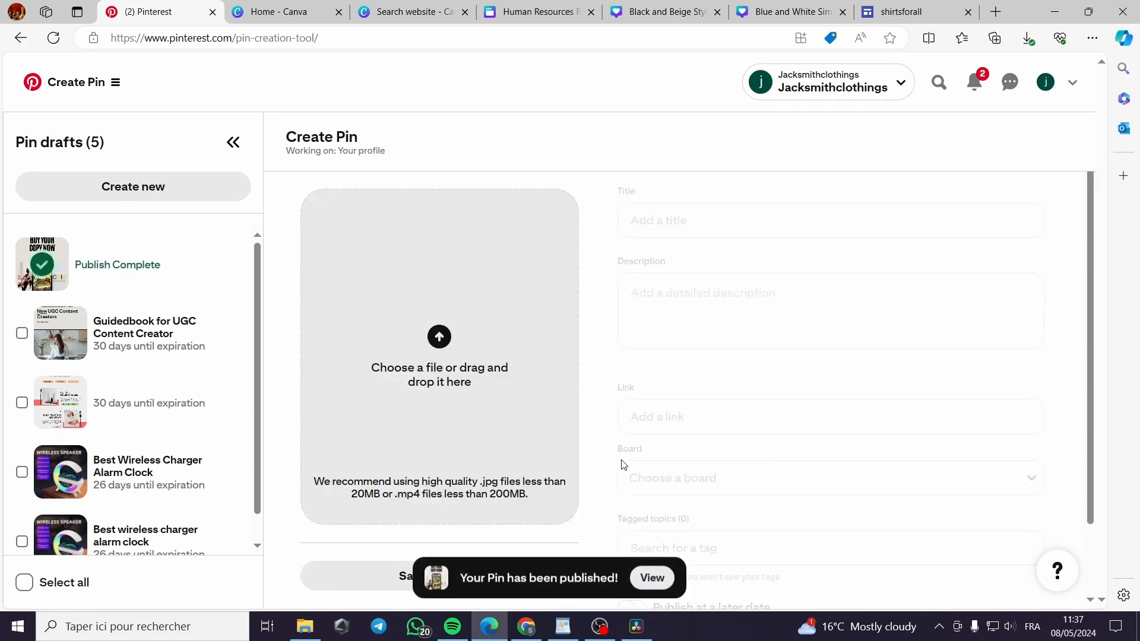
Step: Open the published "Summer body with no gym" pin and look over its page
left_click(668, 586)
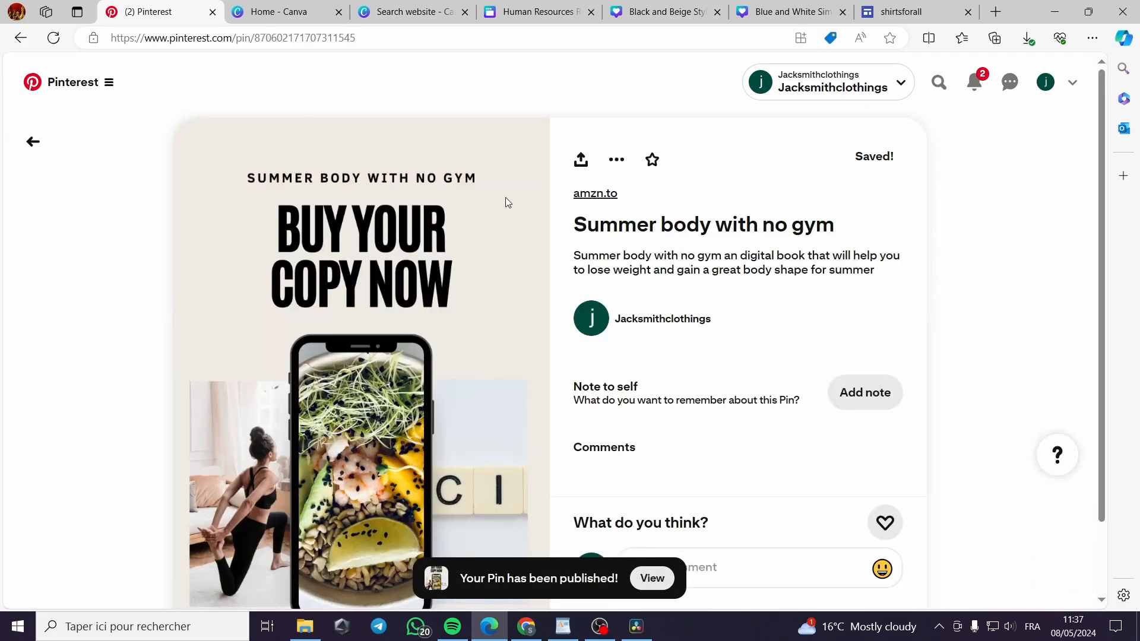
scroll(534, 322, "down", 1)
scroll(531, 316, "down", 1)
scroll(616, 230, "up", 2)
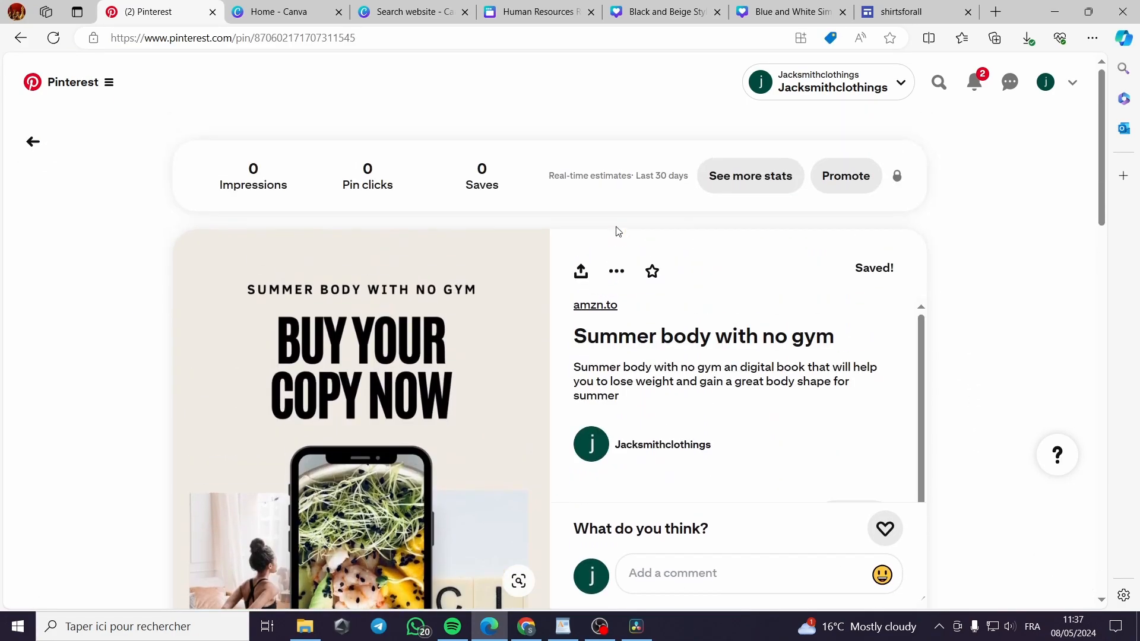
scroll(382, 314, "down", 1)
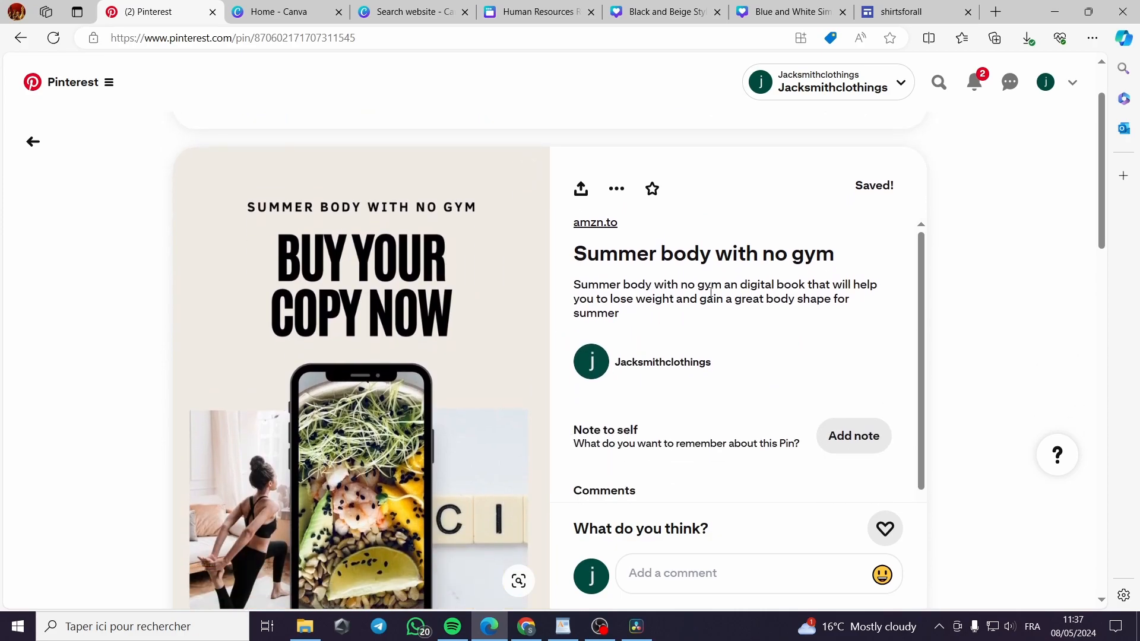
Step: Test the pin's amzn.to link, close the page it opens and return to the pin's details
left_click(603, 225)
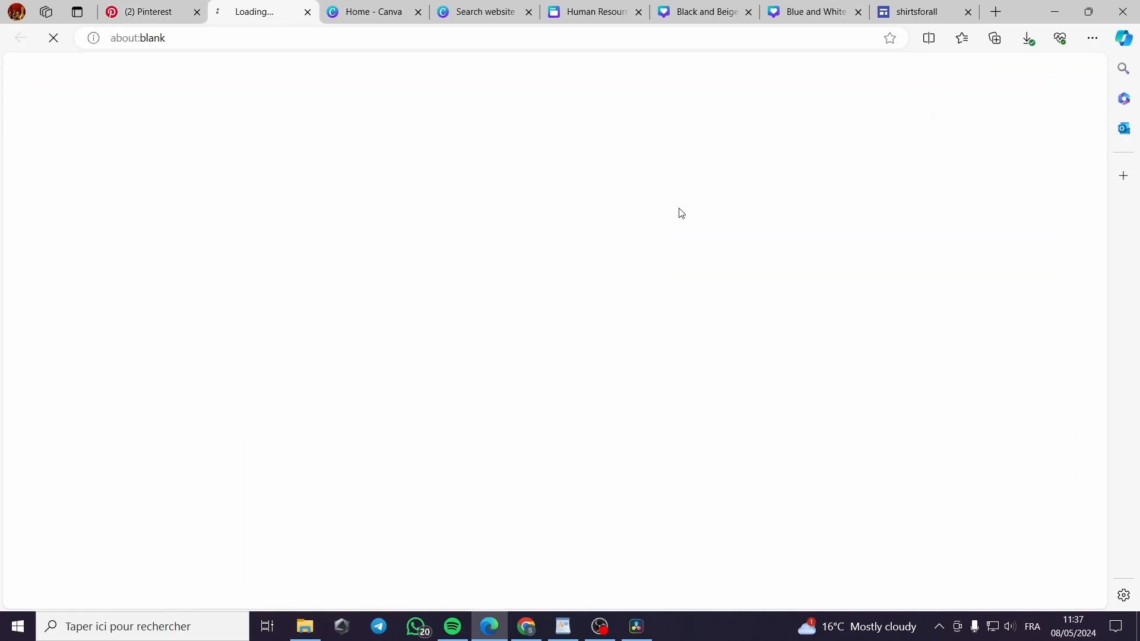
left_click(309, 12)
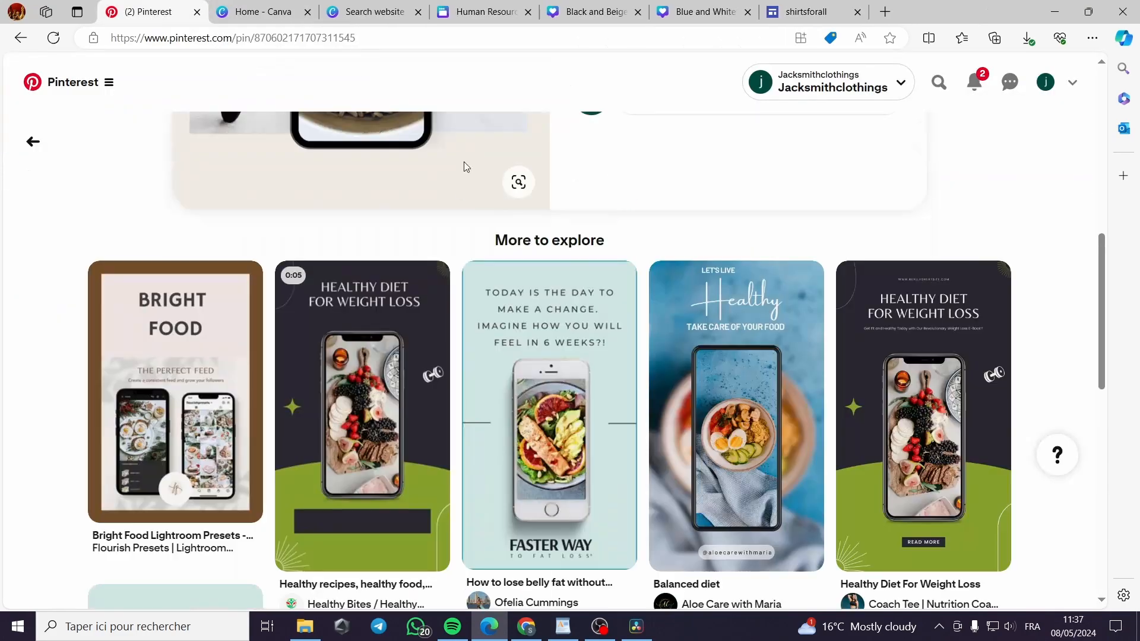
scroll(537, 284, "up", 10)
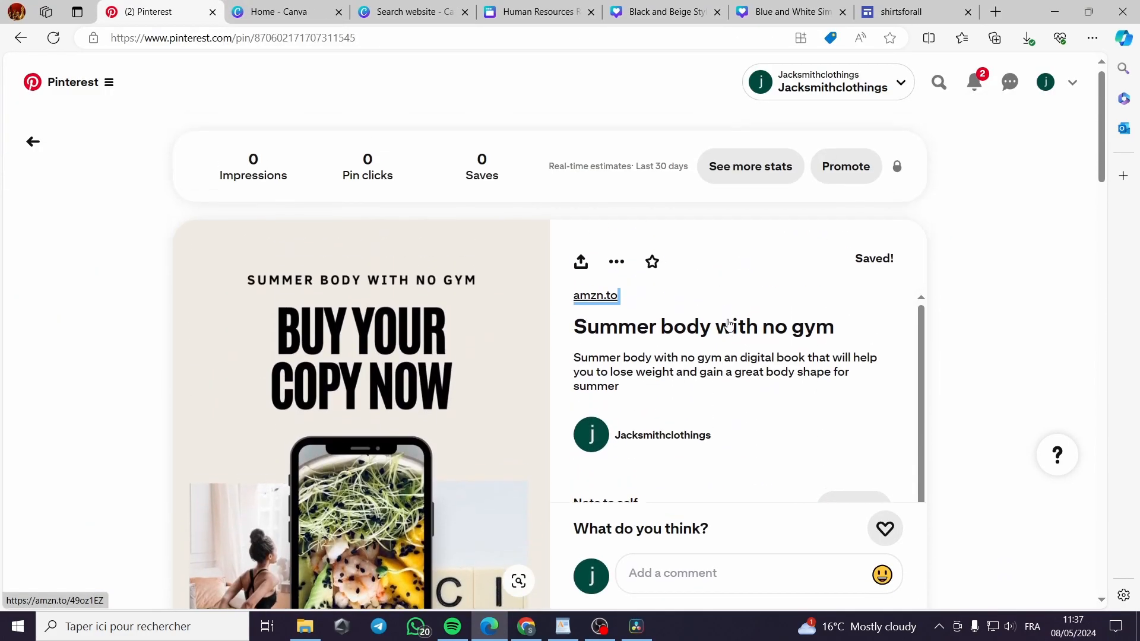